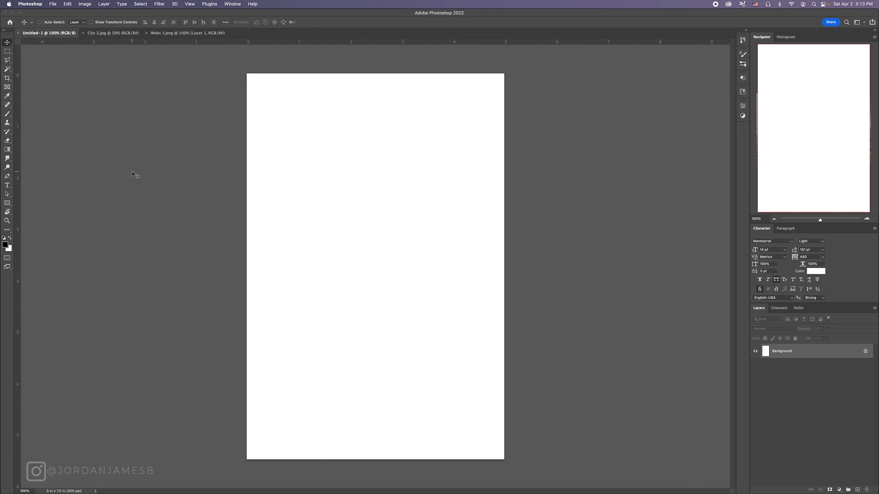
# Copy the city photo from City 2.jpg into the blank Untitled-1 document as a new layer
pyautogui.click(112, 32)
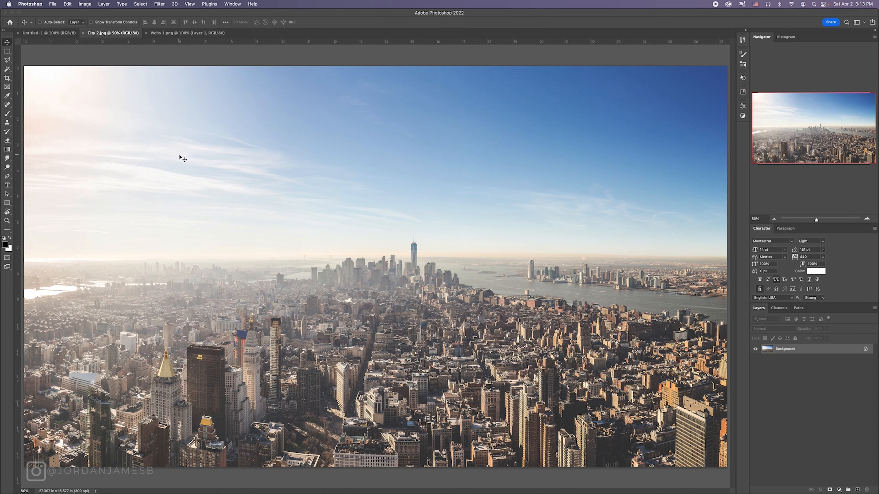
pyautogui.click(33, 33)
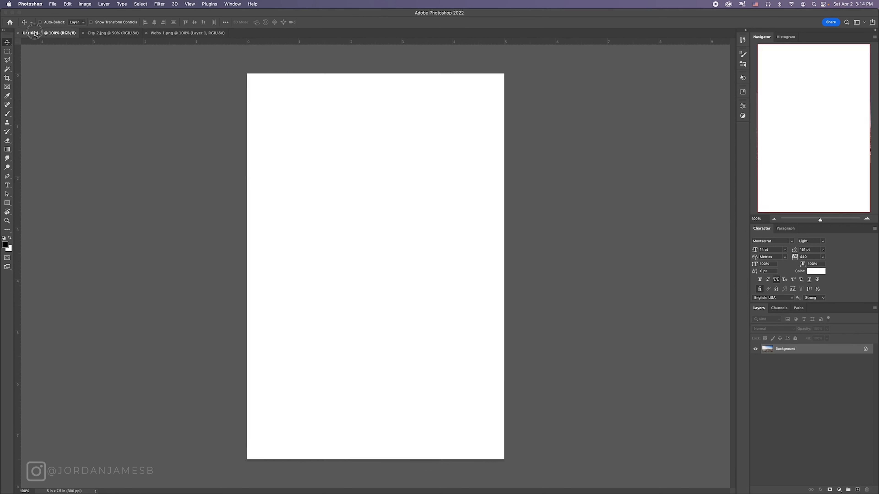
pyautogui.moveTo(312, 236); pyautogui.dragTo(315, 236)
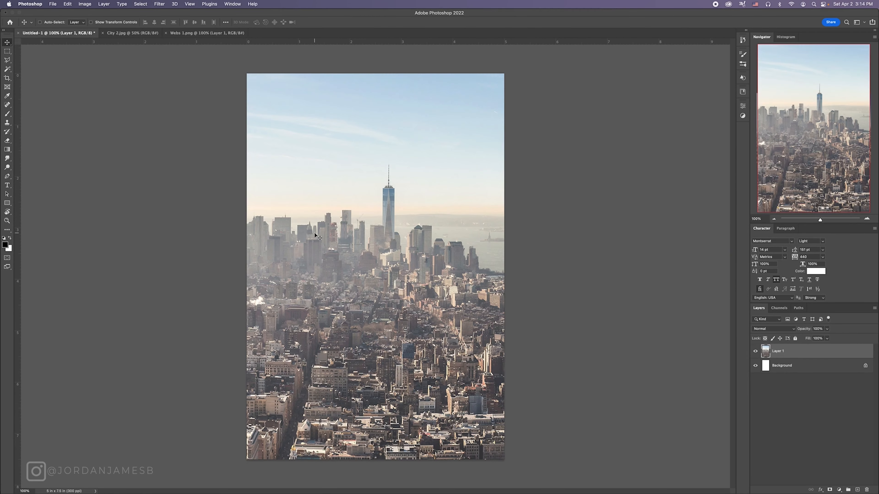
# Scale the city photo layer down to about 81%, keeping it centred horizontally on the canvas
pyautogui.press('super+t')
pyautogui.press('super+minus')
pyautogui.press('super+minus')
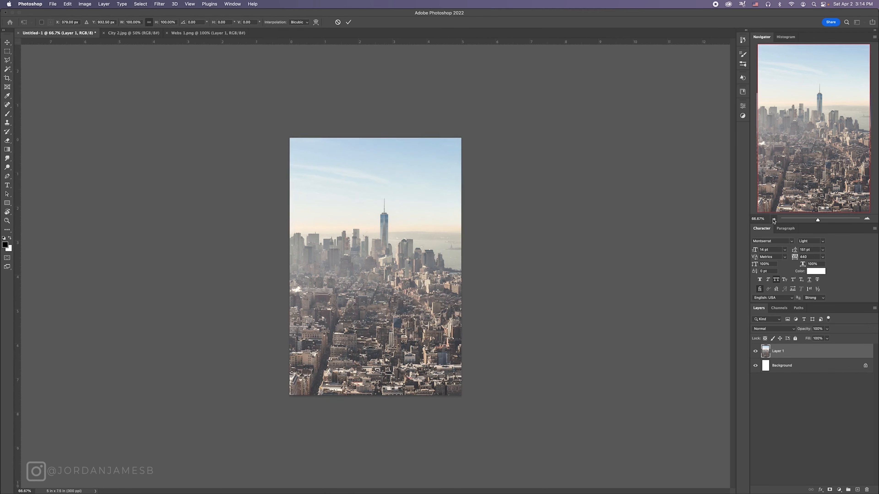
pyautogui.moveTo(345, 51); pyautogui.dragTo(359, 148)
pyautogui.moveTo(396, 186); pyautogui.dragTo(424, 130)
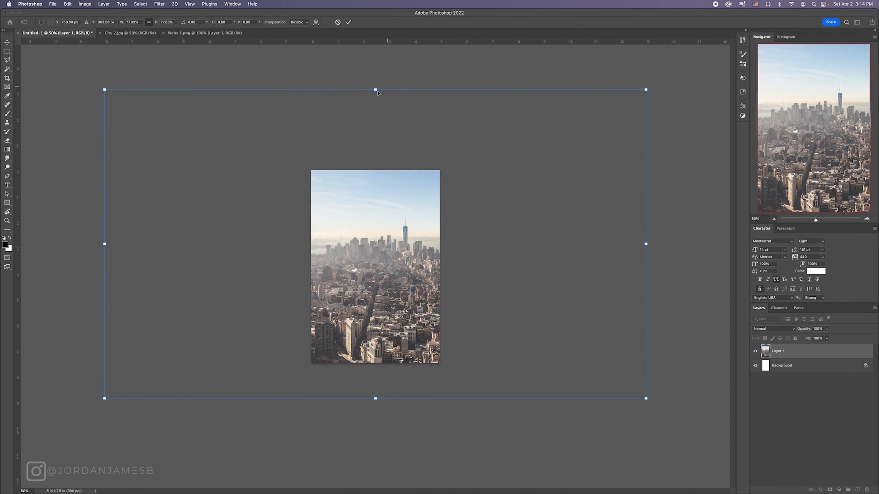
pyautogui.moveTo(375, 84); pyautogui.dragTo(375, 79)
pyautogui.moveTo(375, 399); pyautogui.dragTo(375, 402)
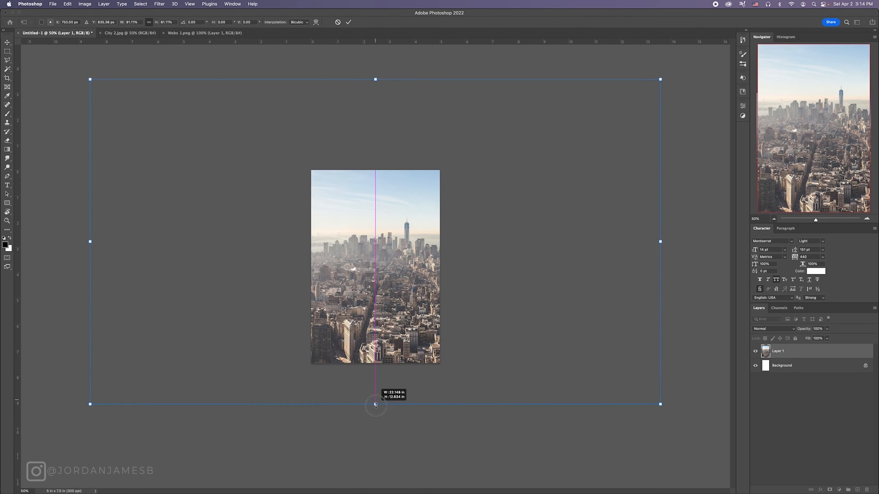
# Shift the city photo down and slightly left so the sky fills the canvas's upper half
pyautogui.moveTo(427, 303); pyautogui.dragTo(414, 340)
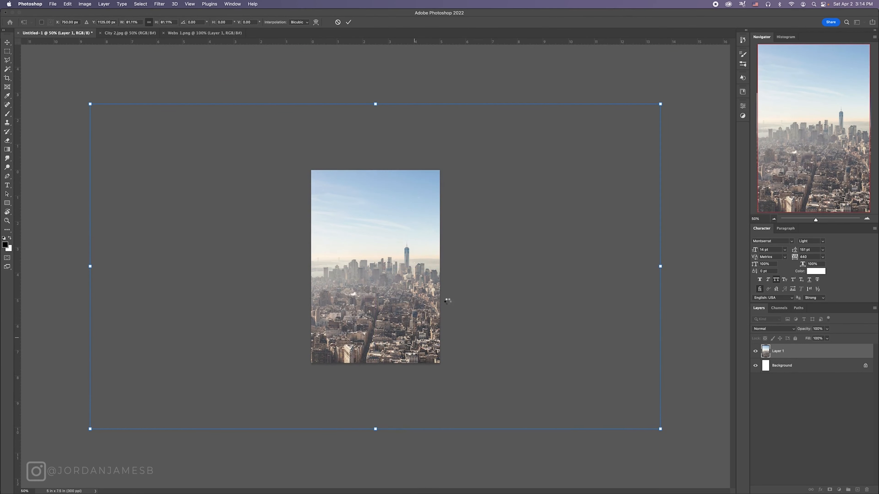
pyautogui.press('Return')
pyautogui.moveTo(404, 288); pyautogui.dragTo(399, 288)
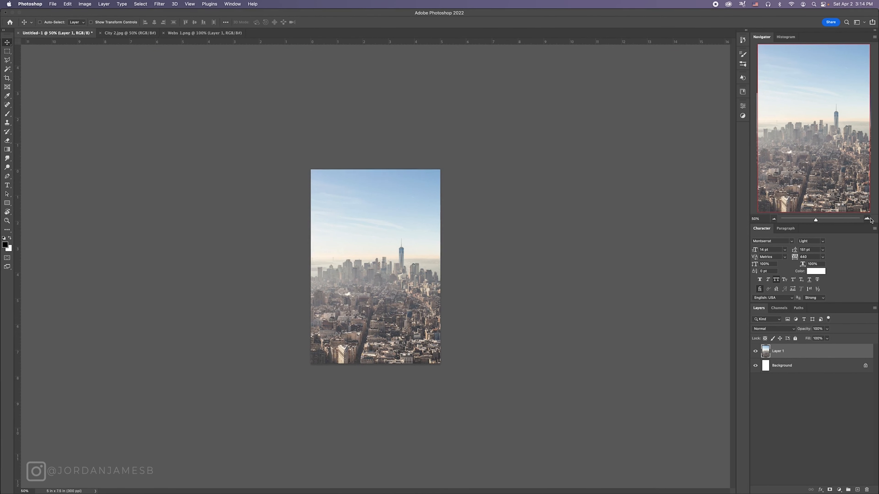
pyautogui.press('super+1')
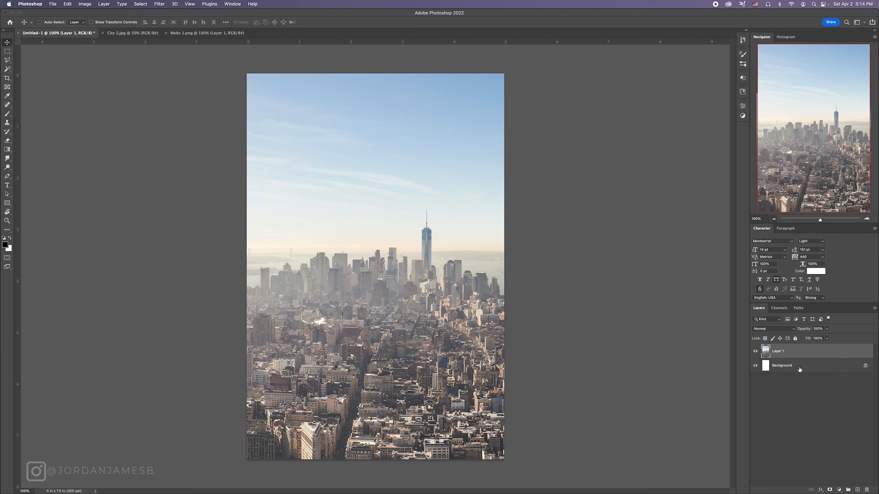
# Duplicate the white Background layer
pyautogui.click(806, 372)
pyautogui.press('super+j')
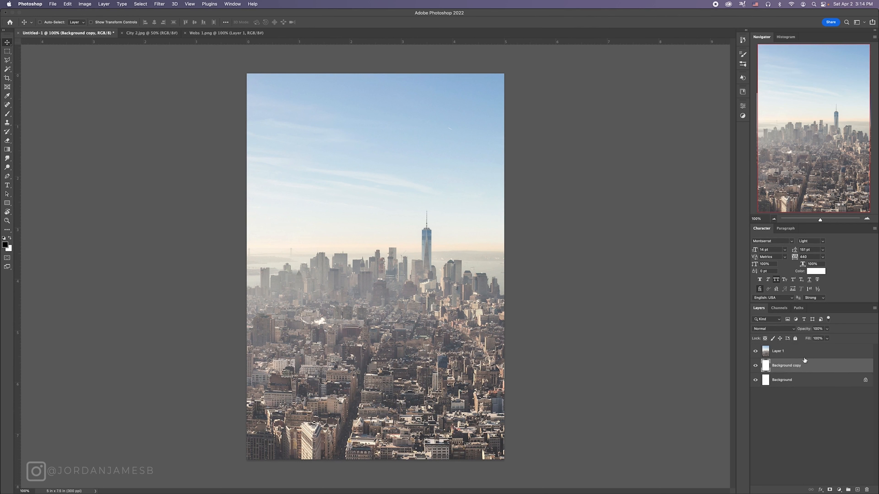
# Copy the canvas-sized area of Layer 1 to a new layer and move the original Layer 1 below Background copy
pyautogui.click(797, 360)
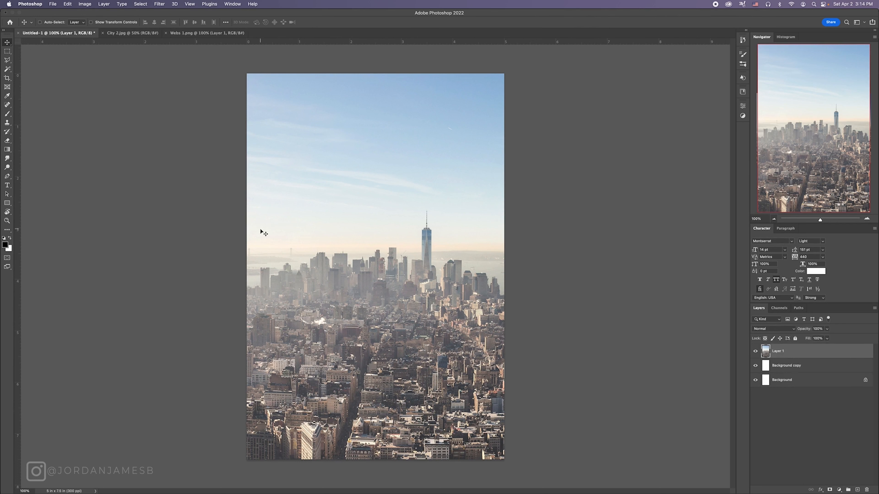
pyautogui.press('m')
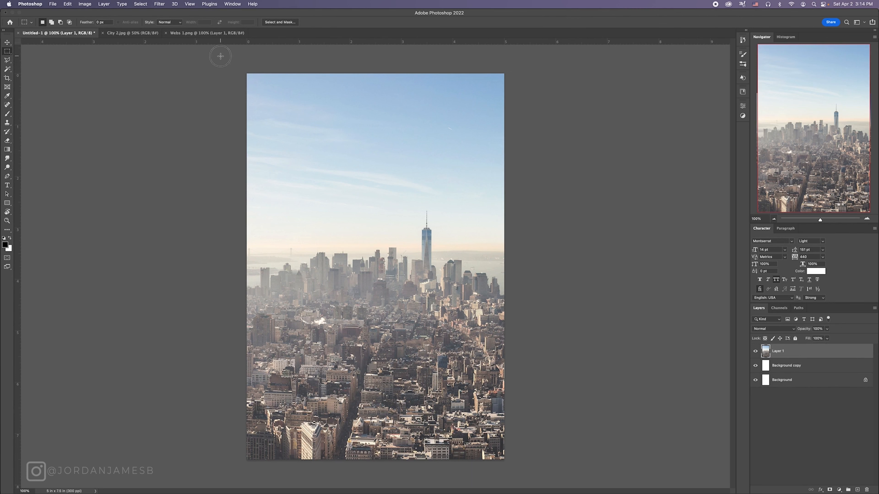
pyautogui.moveTo(221, 56); pyautogui.dragTo(529, 467)
pyautogui.press('super+j')
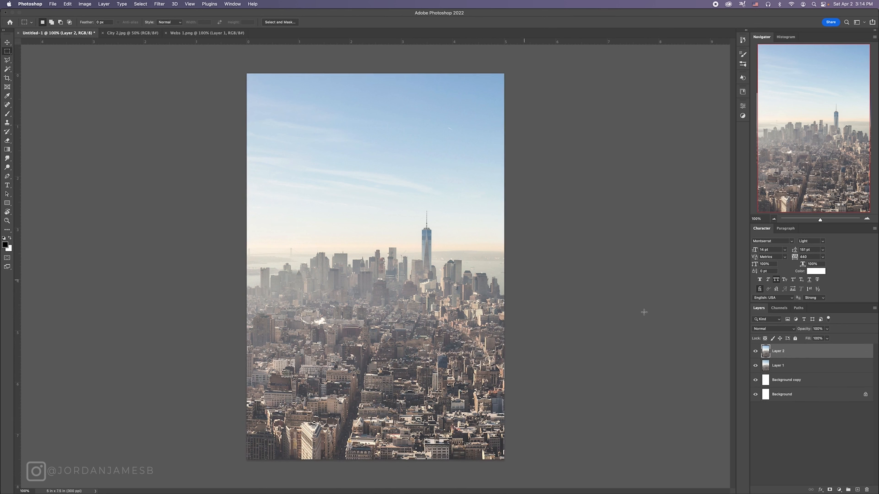
pyautogui.press('v')
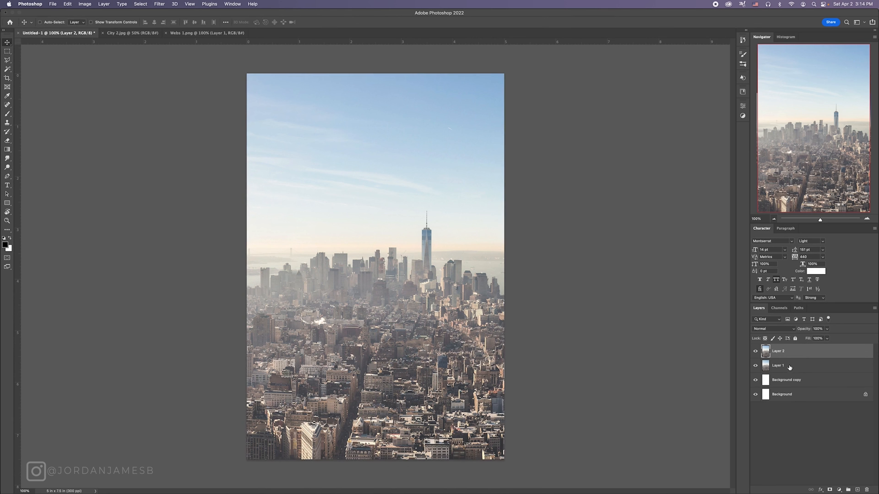
pyautogui.moveTo(791, 367); pyautogui.dragTo(786, 387)
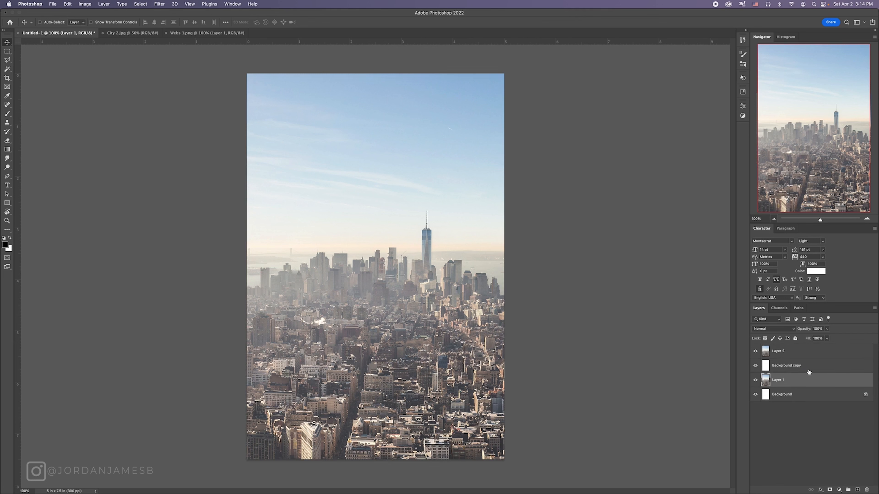
pyautogui.click(799, 352)
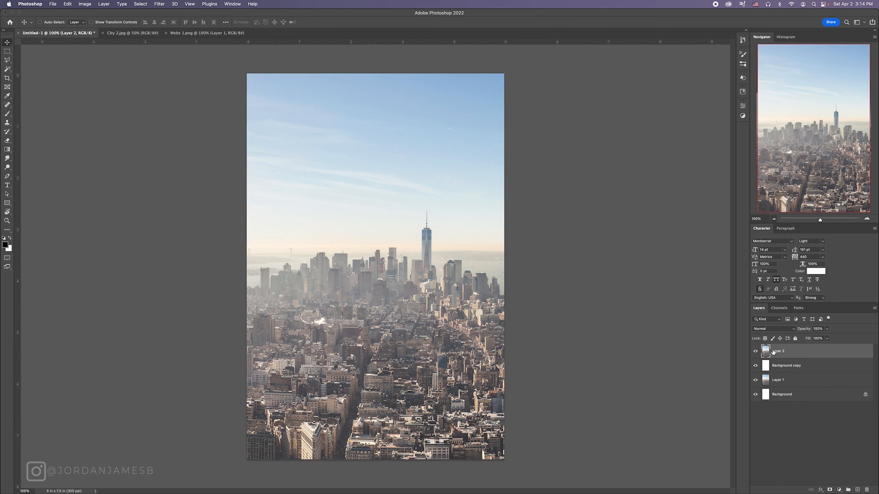
pyautogui.hotkey('ctrl', 't')
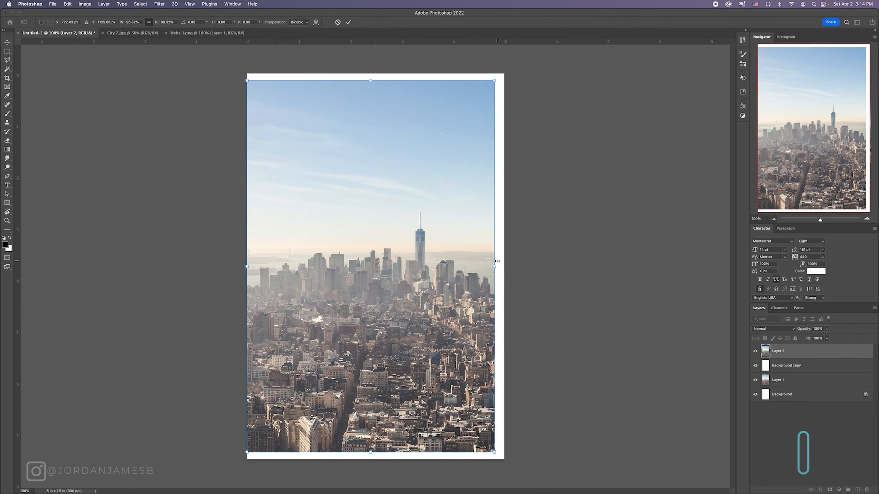
pyautogui.press('Return')
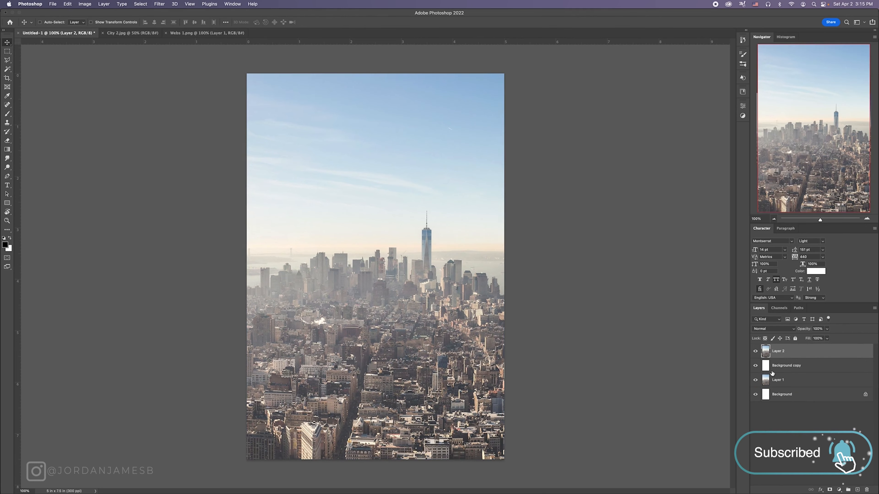
# Hide Layer 2 and Background copy to check Layer 1 beneath them, and show both layers again
pyautogui.click(756, 351)
pyautogui.click(755, 366)
pyautogui.click(787, 392)
pyautogui.click(785, 383)
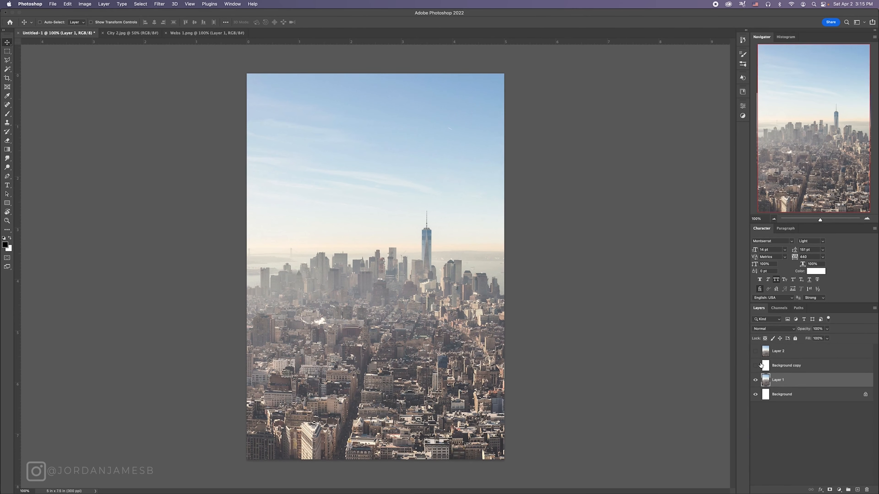
pyautogui.click(756, 365)
pyautogui.click(755, 352)
# Rename Layer 2 as BG and convert it to a smart object
pyautogui.click(790, 354)
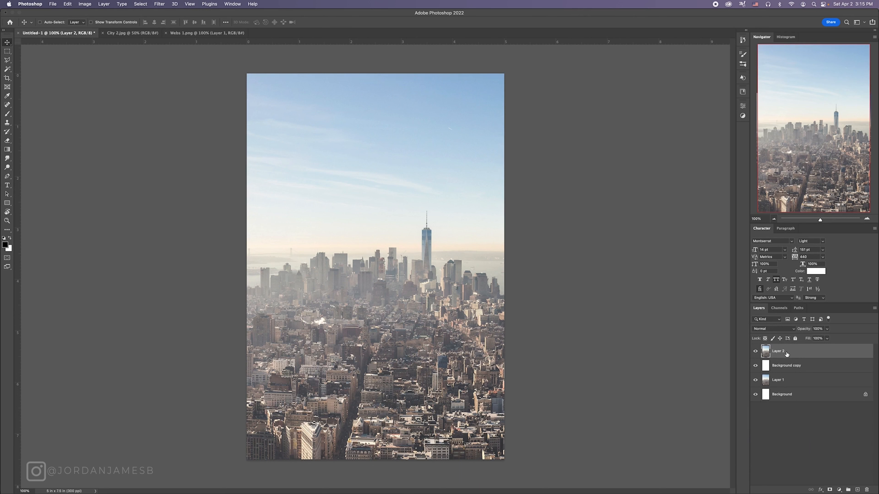
pyautogui.rightClick(786, 354)
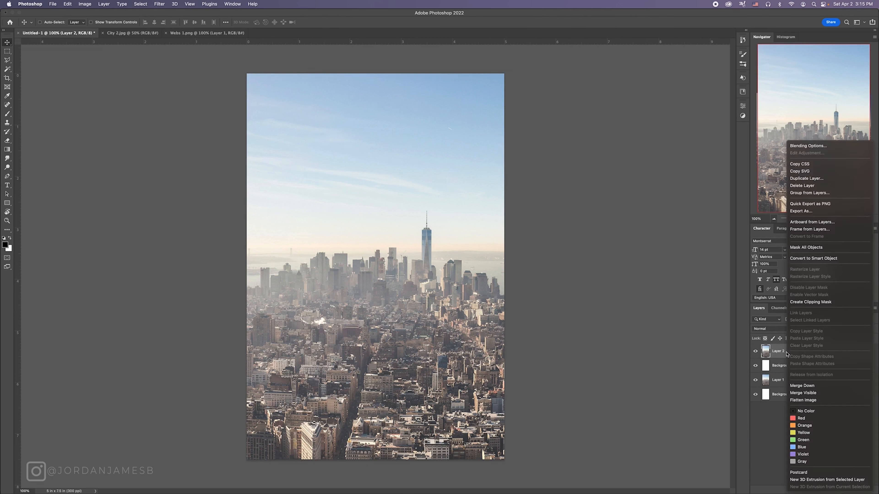
pyautogui.click(777, 352)
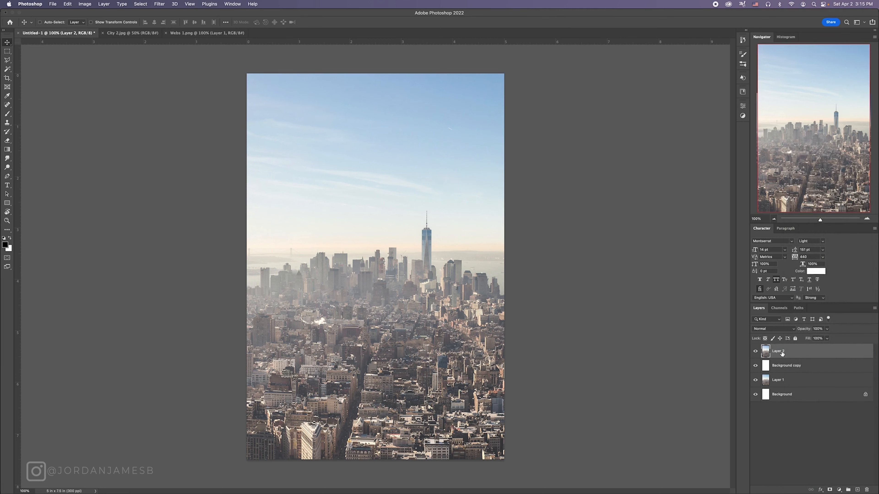
pyautogui.doubleClick(780, 351)
pyautogui.write('BG')
pyautogui.press('Return')
pyautogui.rightClick(789, 358)
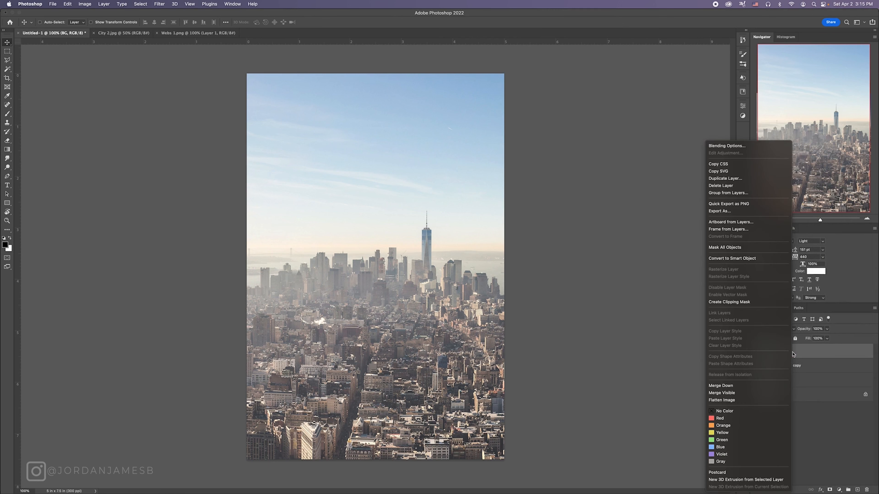
pyautogui.click(753, 258)
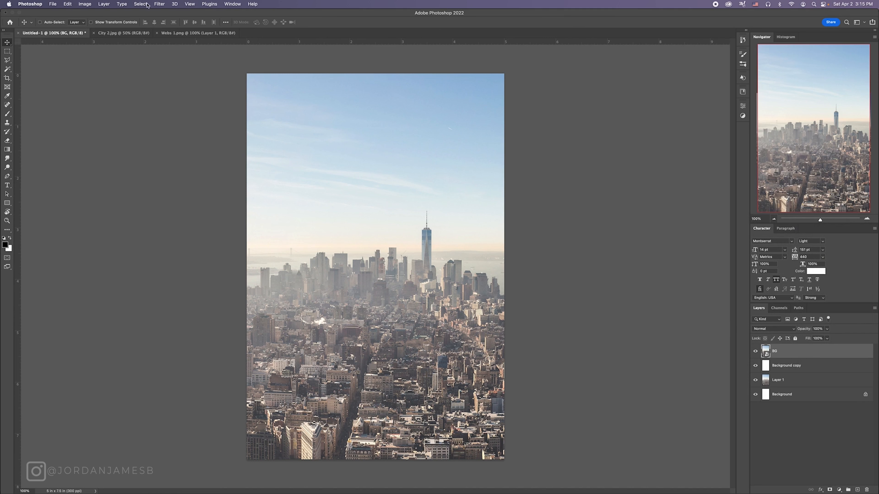
# Open the Camera Raw Filter on the BG layer and set Noise Reduction to 31
pyautogui.click(159, 4)
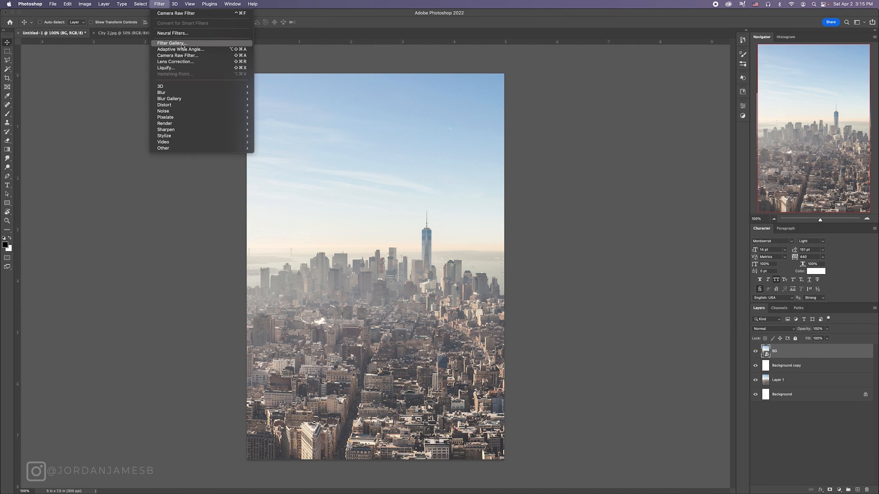
pyautogui.click(178, 55)
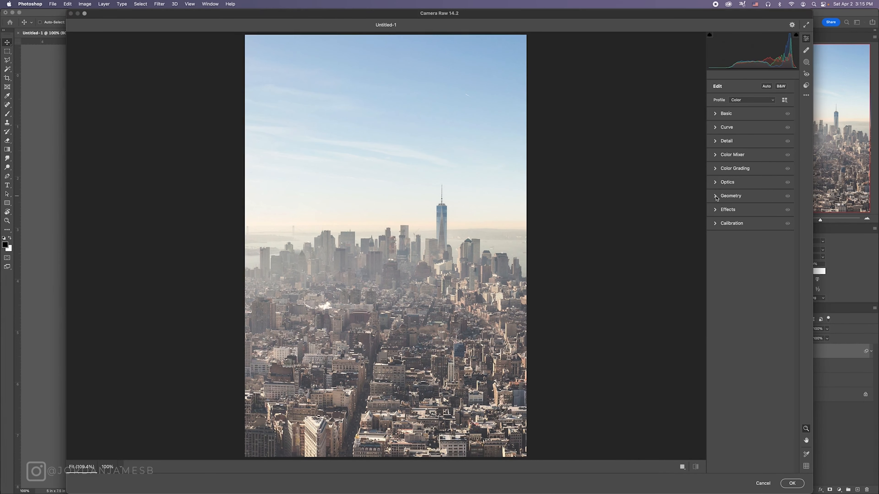
pyautogui.click(716, 141)
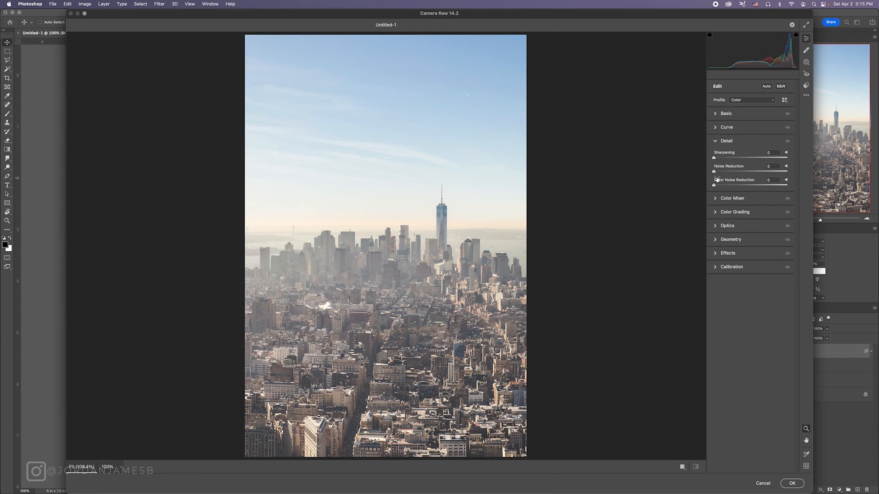
pyautogui.moveTo(714, 171); pyautogui.dragTo(736, 171)
pyautogui.moveTo(417, 248)
pyautogui.mouseDown()
pyautogui.moveTo(456, 256)
pyautogui.moveTo(504, 247)
pyautogui.moveTo(410, 241)
pyautogui.mouseUp()
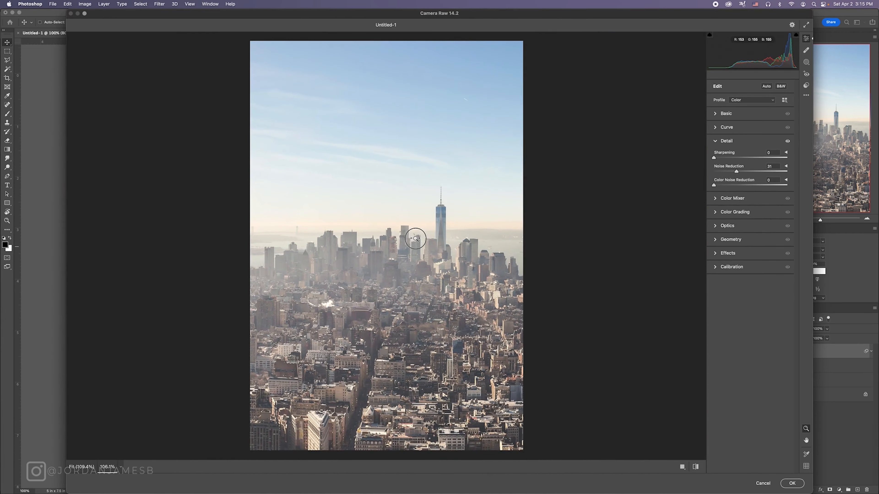
# Set exposure -0.44, highlights -40, shadows -18, whites +23, blacks -20, texture -2, clarity -5 and dehaze +30
pyautogui.click(716, 114)
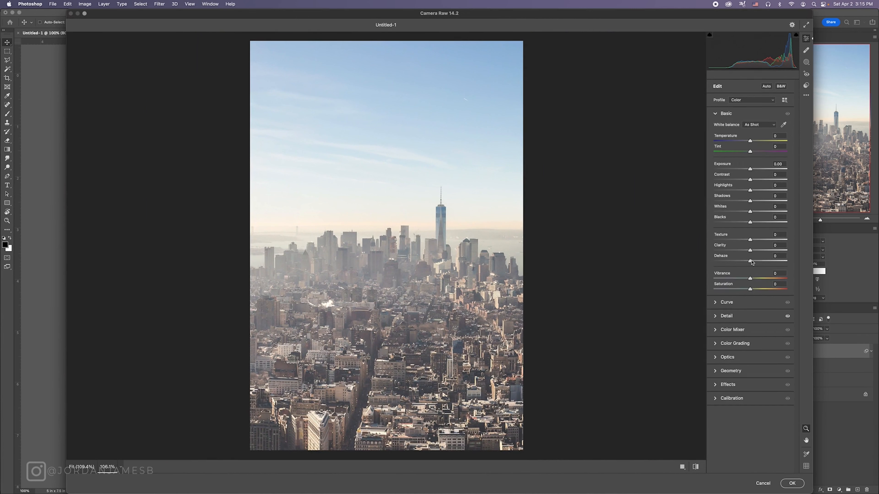
pyautogui.moveTo(752, 262)
pyautogui.mouseDown()
pyautogui.moveTo(795, 263)
pyautogui.moveTo(760, 262)
pyautogui.mouseUp()
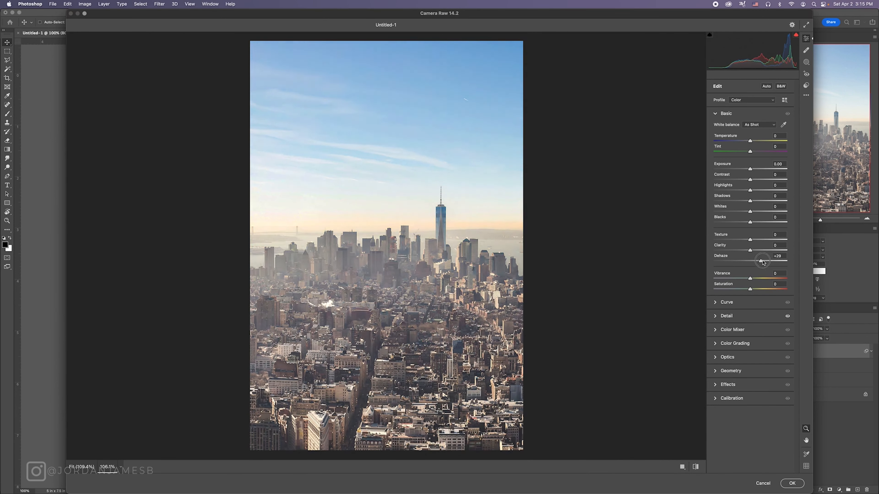
pyautogui.moveTo(748, 167); pyautogui.dragTo(744, 251)
pyautogui.moveTo(750, 240); pyautogui.dragTo(733, 284)
# Adjust the curve and the effects to darken the image with a vignette, and apply the Camera Raw filter
pyautogui.click(728, 302)
pyautogui.click(728, 139)
pyautogui.click(728, 355)
pyautogui.moveTo(744, 305); pyautogui.dragTo(774, 305)
pyautogui.moveTo(744, 285); pyautogui.dragTo(727, 285)
pyautogui.moveTo(729, 261); pyautogui.dragTo(729, 261)
pyautogui.moveTo(749, 296)
pyautogui.mouseDown()
pyautogui.moveTo(728, 295)
pyautogui.moveTo(770, 296)
pyautogui.moveTo(732, 297)
pyautogui.mouseUp()
pyautogui.moveTo(715, 287); pyautogui.dragTo(714, 287)
pyautogui.click(716, 114)
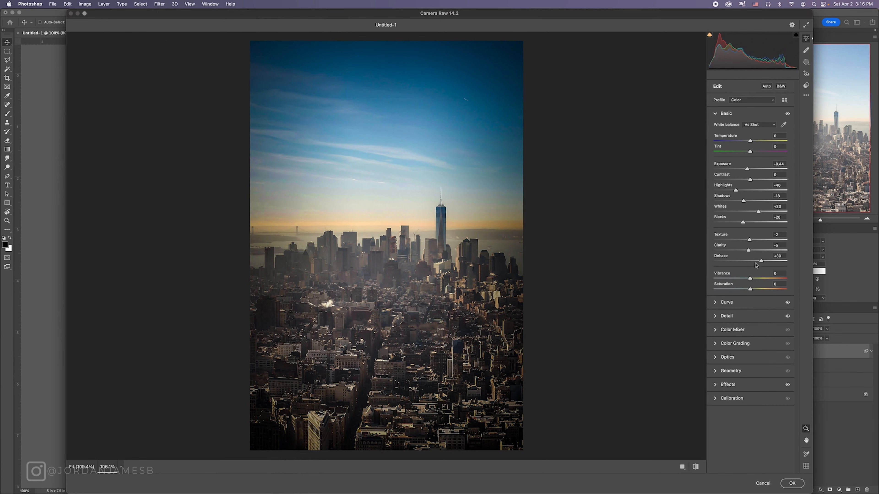
pyautogui.click(792, 483)
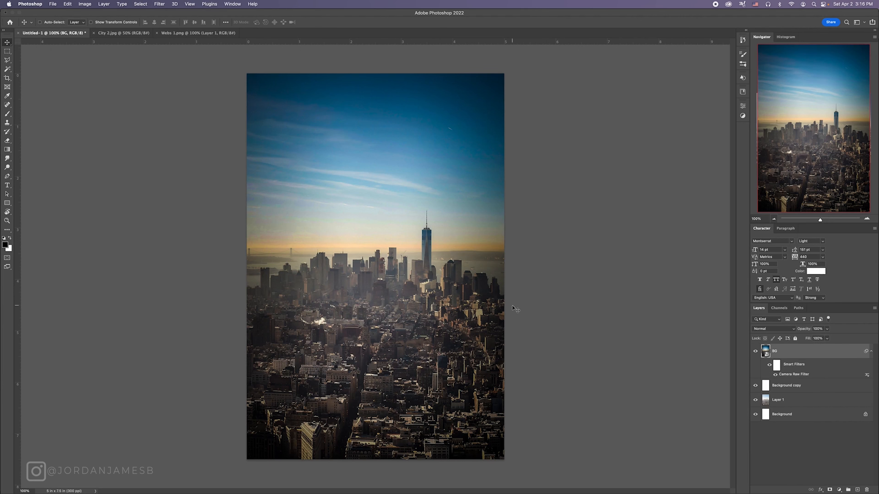
# Collapse the smart filter list of the BG layer and hide that layer
pyautogui.click(871, 351)
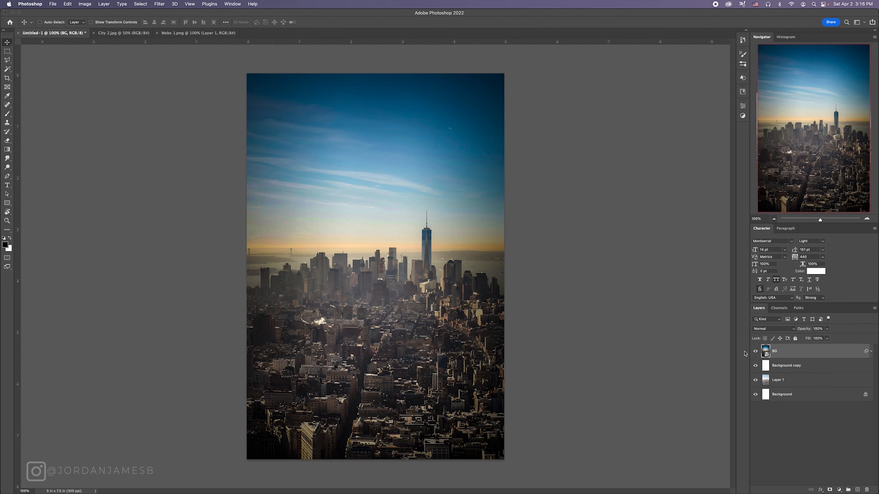
pyautogui.click(751, 353)
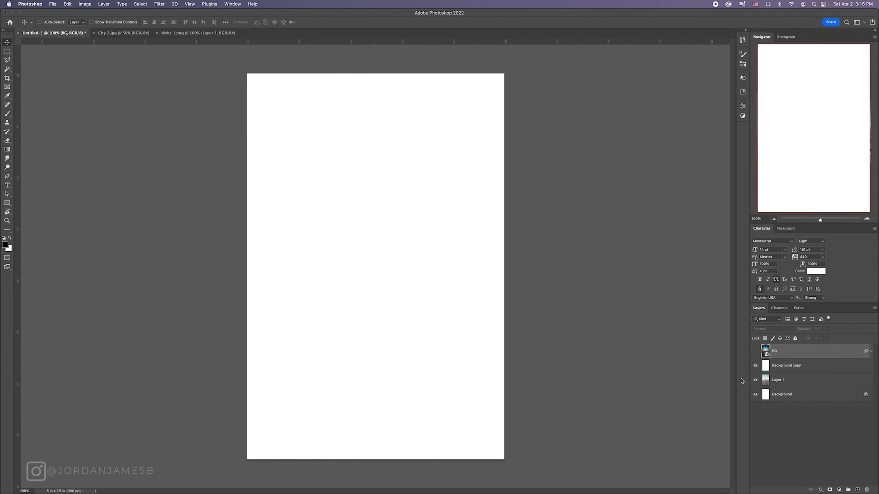
pyautogui.click(743, 93)
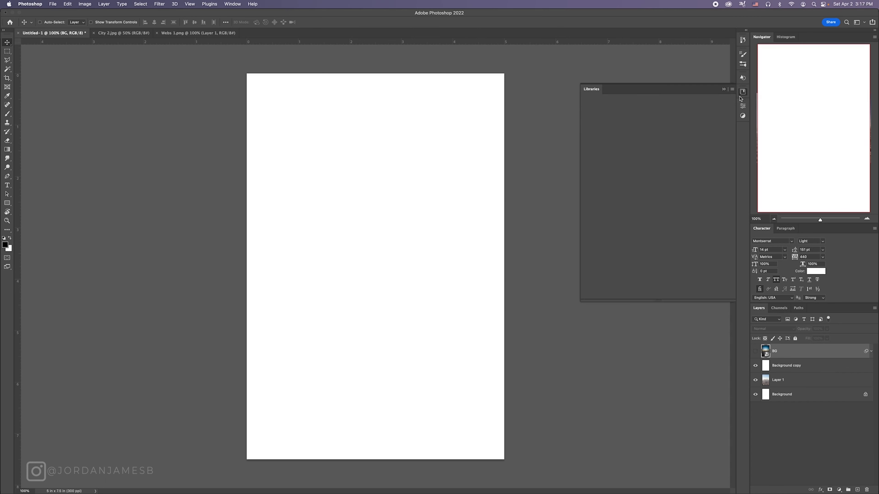
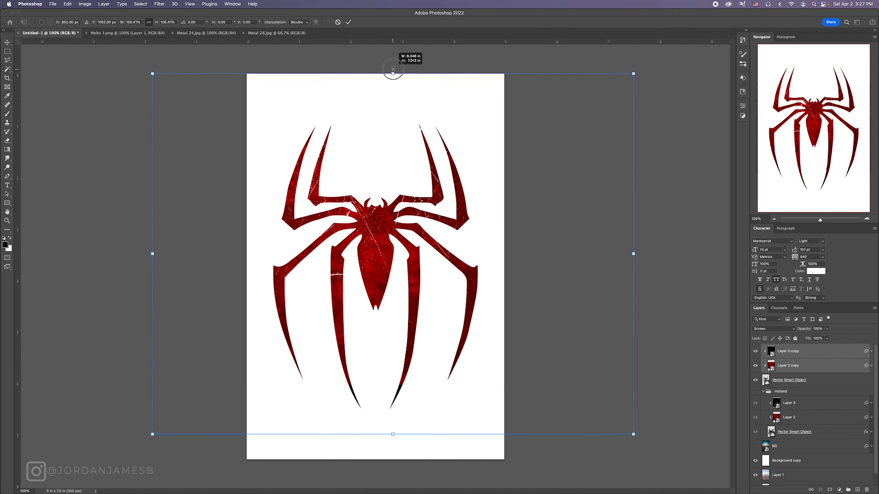
# Enlarge the Layer 2 copy and Layer 3 copy textures vertically to cover the whole spider logo, and commit the transform
pyautogui.moveTo(393, 435); pyautogui.dragTo(392, 476)
pyautogui.moveTo(392, 69); pyautogui.dragTo(391, 58)
pyautogui.press('Return')
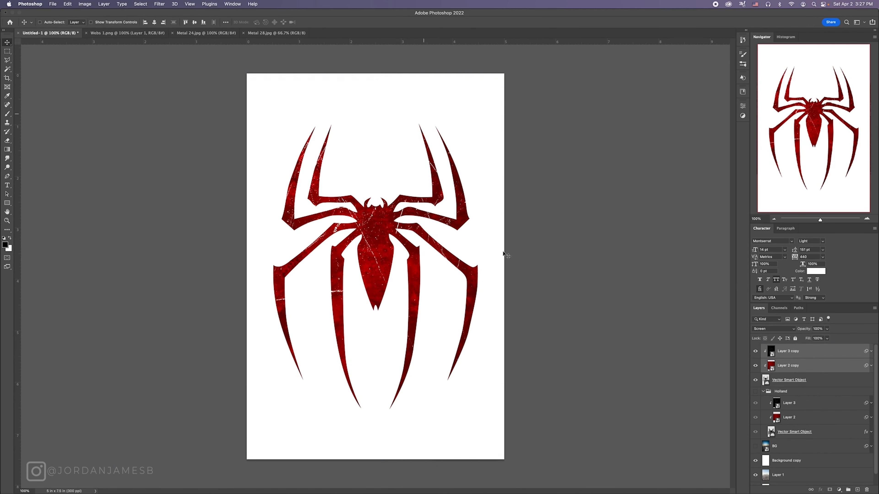
# Copy the layer style from the Holland group's vector logo and paste it onto the vector logo above that group
pyautogui.rightClick(792, 432)
pyautogui.click(760, 352)
pyautogui.rightClick(814, 380)
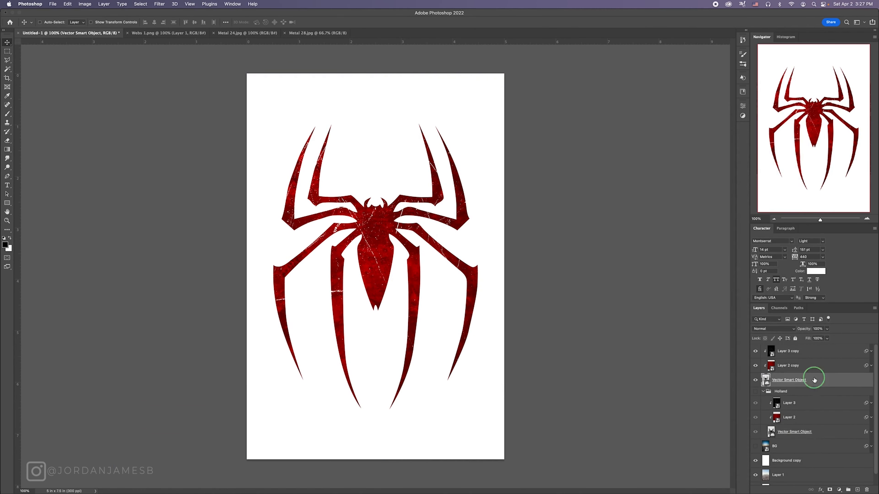
pyautogui.click(689, 298)
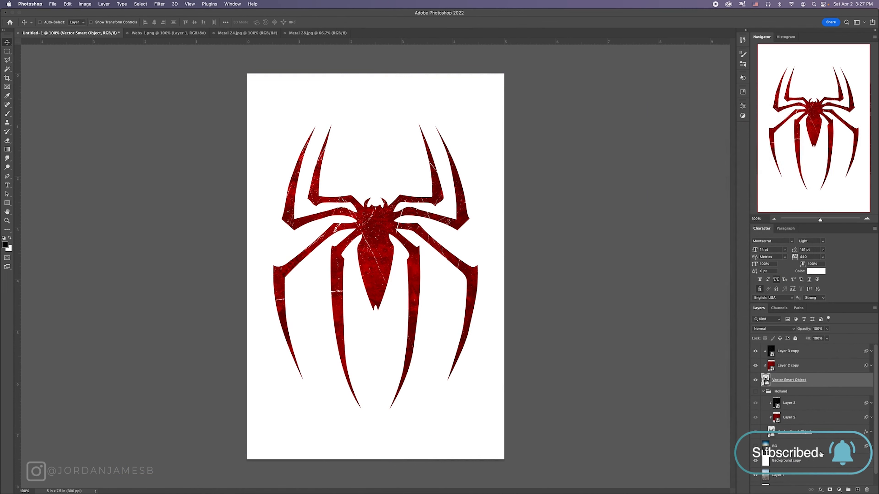
pyautogui.click(871, 432)
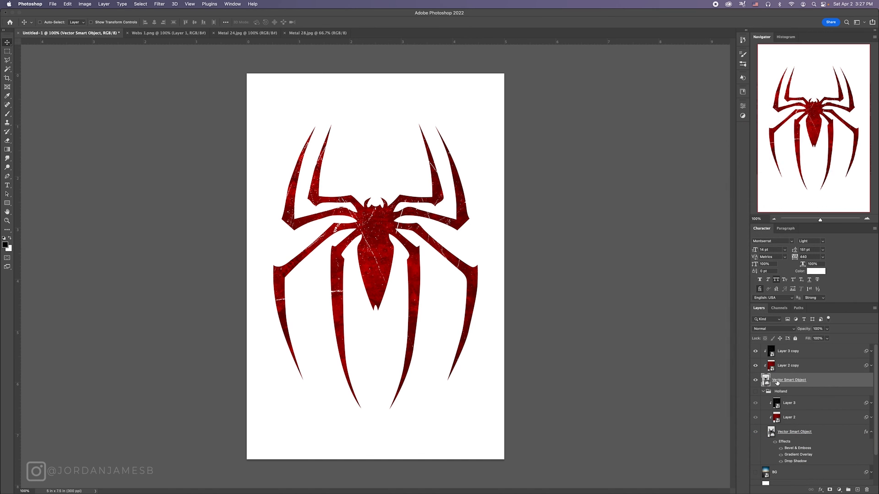
pyautogui.rightClick(827, 433)
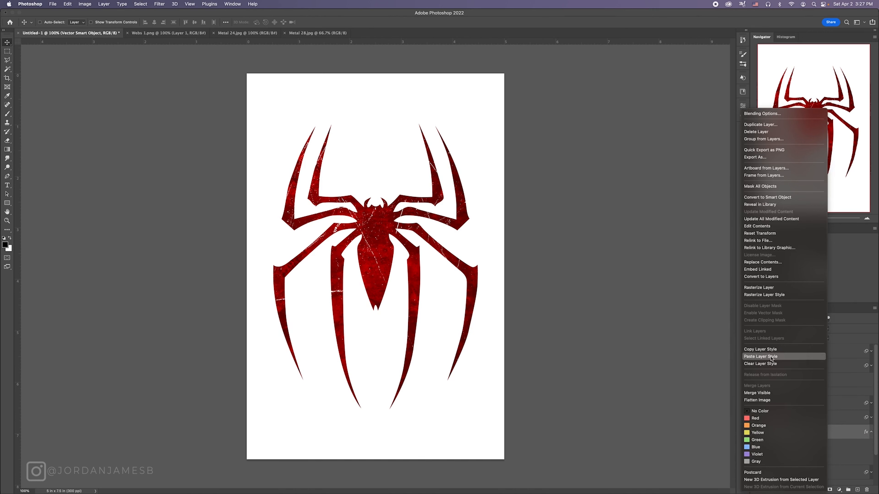
pyautogui.click(783, 350)
pyautogui.click(812, 380)
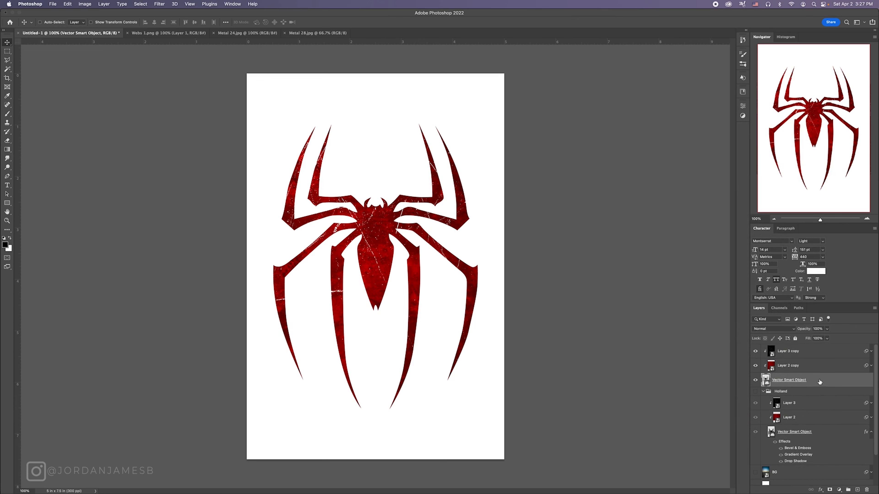
pyautogui.rightClick(819, 381)
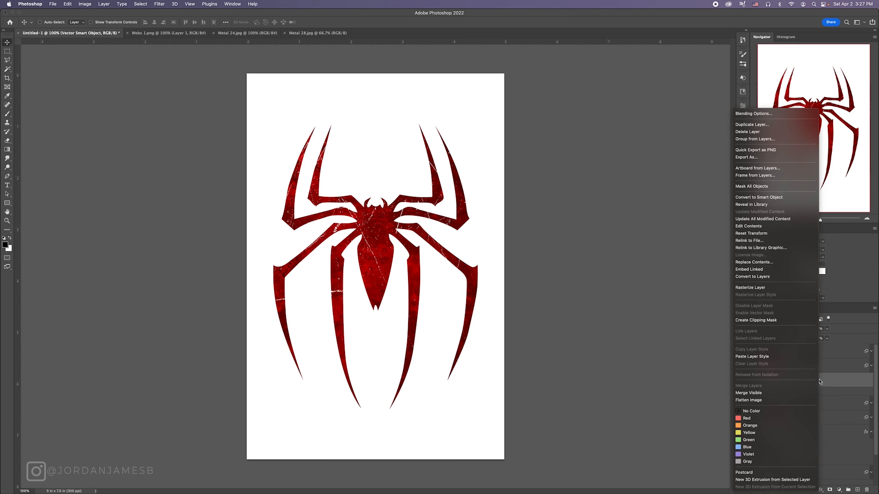
pyautogui.click(791, 360)
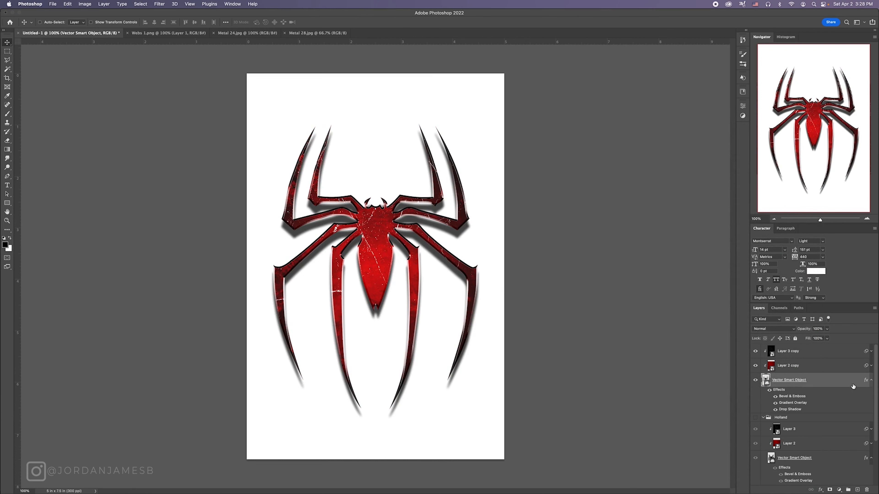
# Group the second spider logo with its two clipped texture layers and name the group Maguire, keeping the Holland group hidden
pyautogui.click(871, 380)
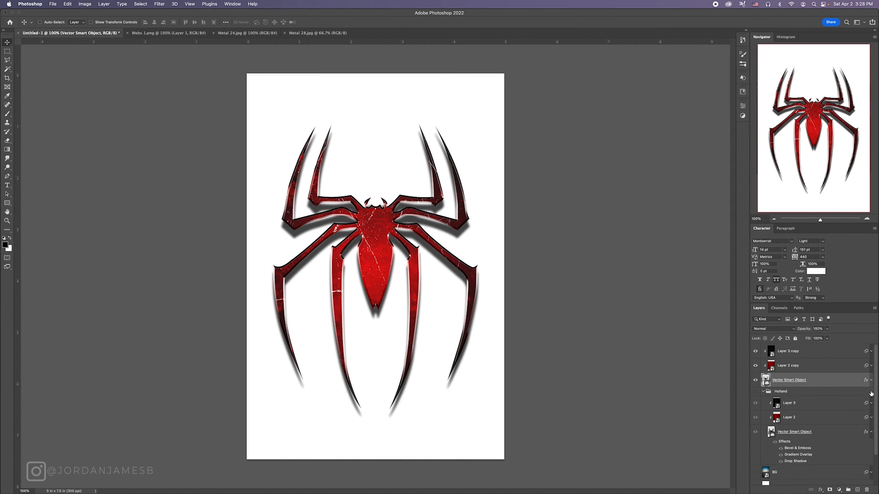
pyautogui.click(763, 392)
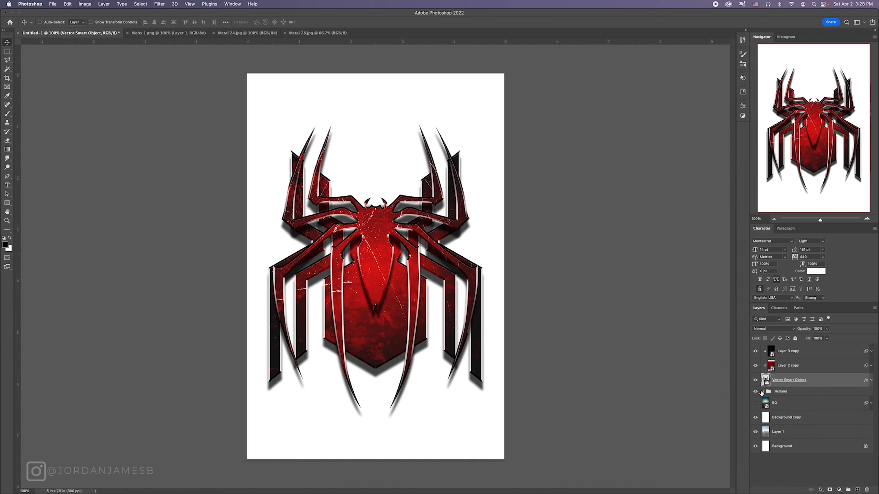
pyautogui.click(755, 391)
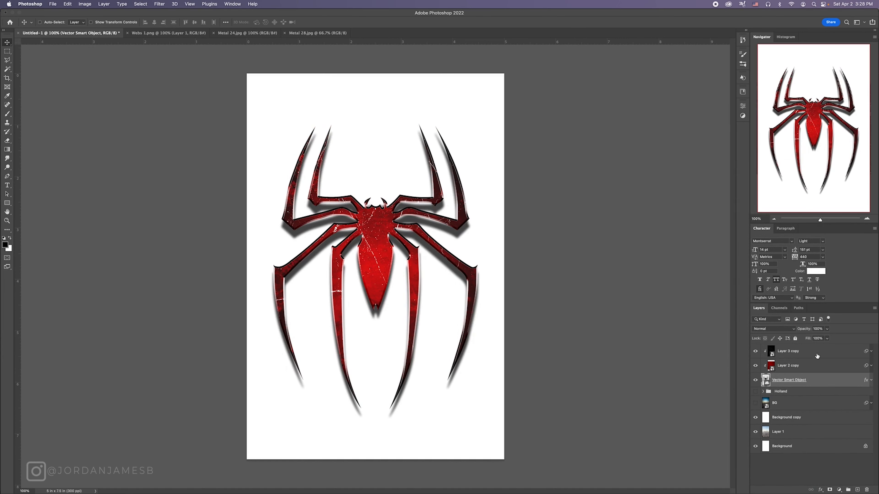
pyautogui.keyDown('shift'); pyautogui.click(817, 356); pyautogui.keyUp('shift')
pyautogui.press('super+g')
pyautogui.doubleClick(781, 350)
pyautogui.write('Maguire')
pyautogui.press('Return')
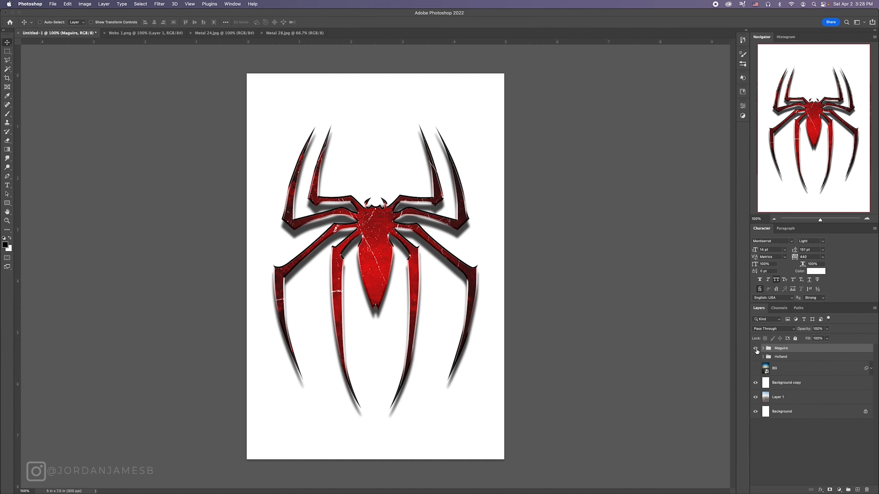
# Hide the Maguire group and place the long-legged spider logo from the library, scaled to fit centred inside the canvas
pyautogui.click(755, 349)
pyautogui.click(744, 91)
pyautogui.moveTo(672, 173); pyautogui.dragTo(403, 216)
pyautogui.click(724, 89)
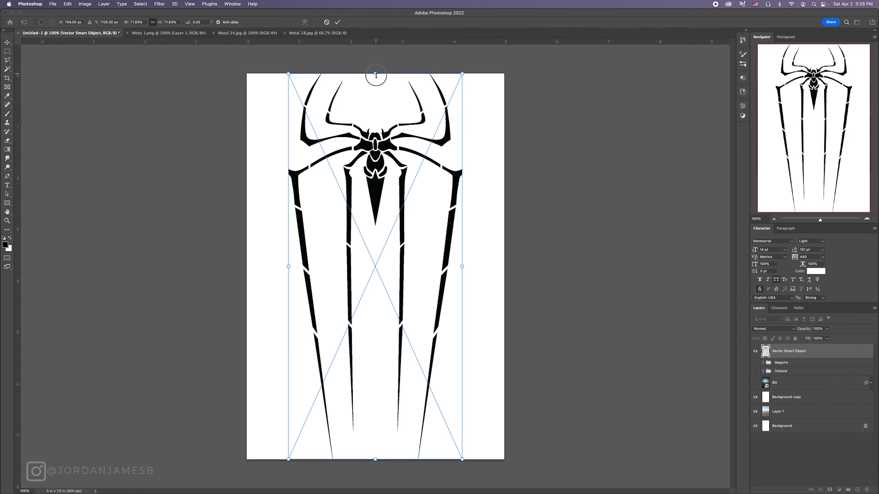
pyautogui.moveTo(376, 76); pyautogui.dragTo(376, 107)
pyautogui.moveTo(389, 325); pyautogui.dragTo(389, 310)
pyautogui.press('Return')
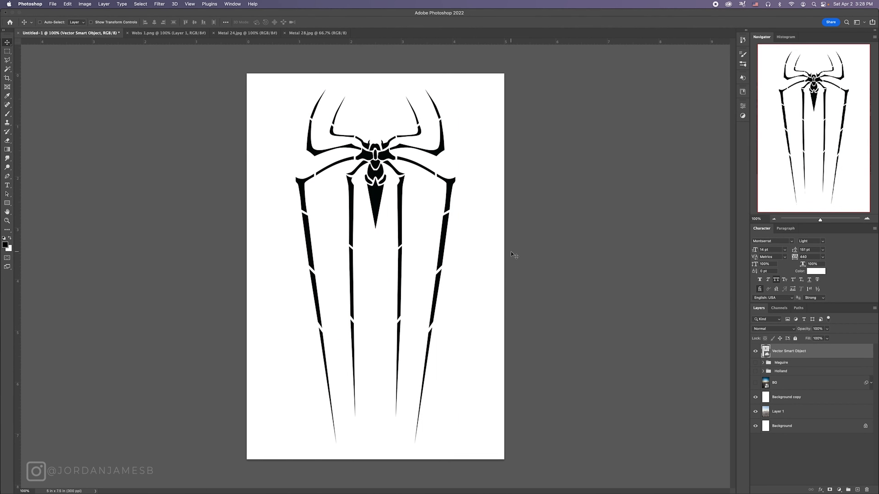
# Paste the copied layer style onto the long-legged spider logo, reducing its bevel depth and setting the bevel size to 4 px
pyautogui.rightClick(814, 353)
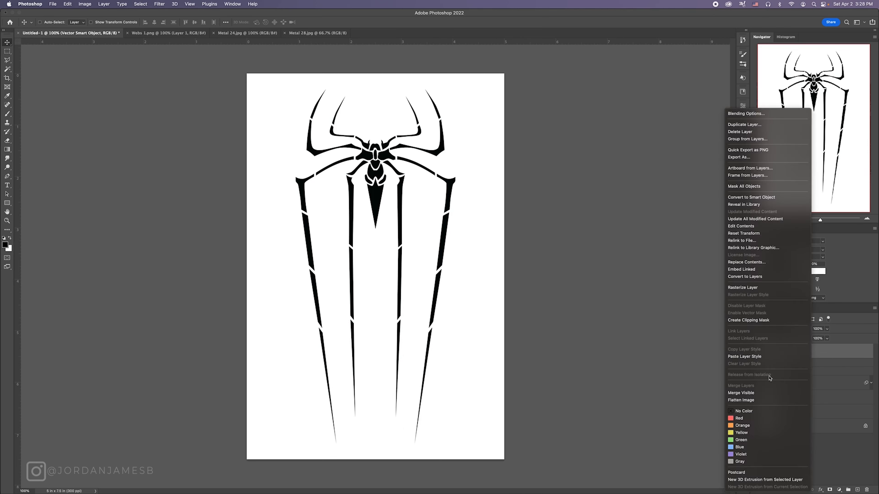
pyautogui.click(792, 358)
pyautogui.doubleClick(784, 367)
pyautogui.doubleClick(702, 252)
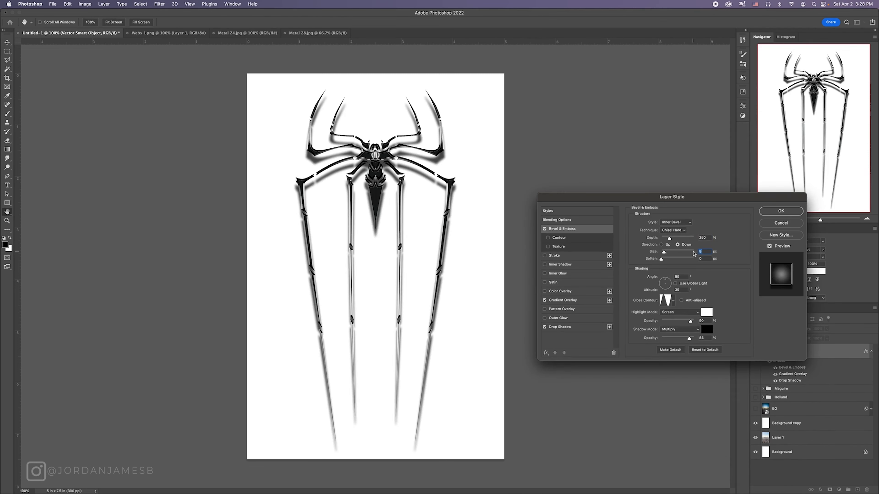
pyautogui.write('5')
pyautogui.moveTo(705, 251); pyautogui.dragTo(694, 252)
pyautogui.write('4')
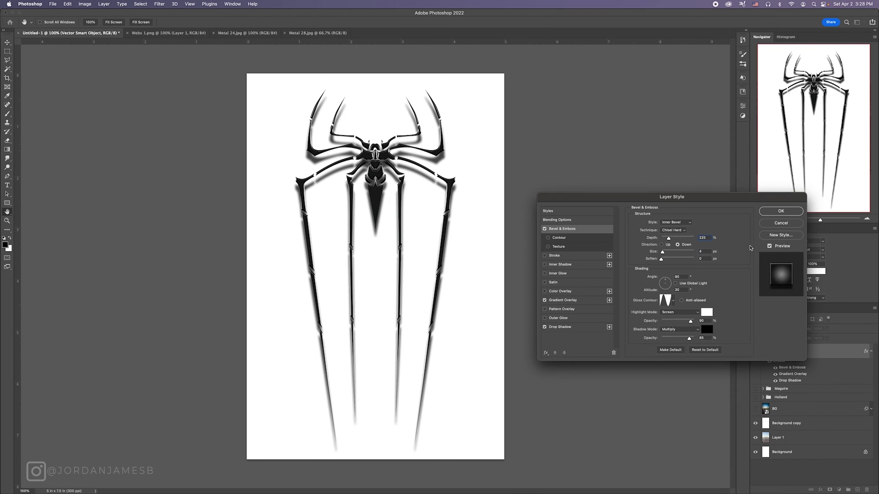
pyautogui.click(781, 211)
# Duplicate the two texture layers of the Maguire group, move the copies above the new logo and clip them to it
pyautogui.click(763, 363)
pyautogui.click(807, 374)
pyautogui.keyDown('shift'); pyautogui.click(816, 389); pyautogui.keyUp('shift')
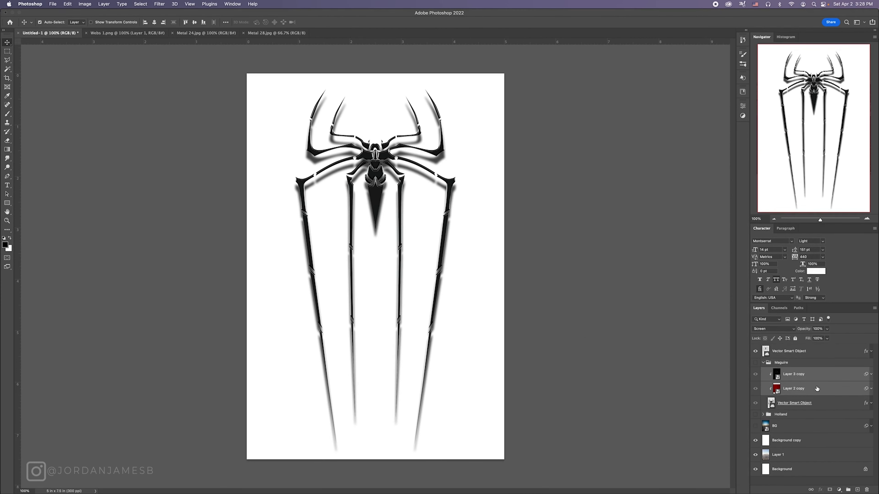
pyautogui.press('super+j')
pyautogui.moveTo(816, 387); pyautogui.dragTo(808, 347)
pyautogui.keyDown('alt'); pyautogui.click(806, 372); pyautogui.keyUp('alt')
pyautogui.keyDown('alt'); pyautogui.click(806, 358); pyautogui.keyUp('alt')
pyautogui.click(763, 391)
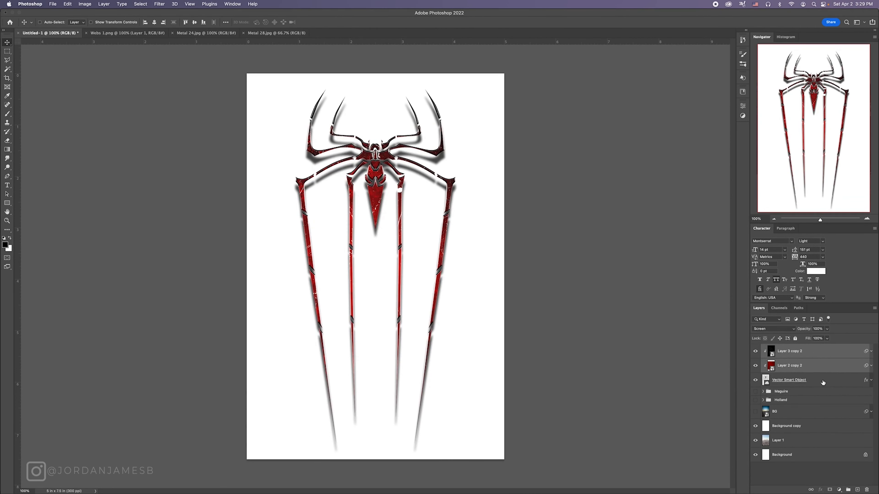
# Reduce the Gradient Overlay scale in the long-legged logo's layer style
pyautogui.click(809, 367)
pyautogui.click(871, 380)
pyautogui.doubleClick(792, 402)
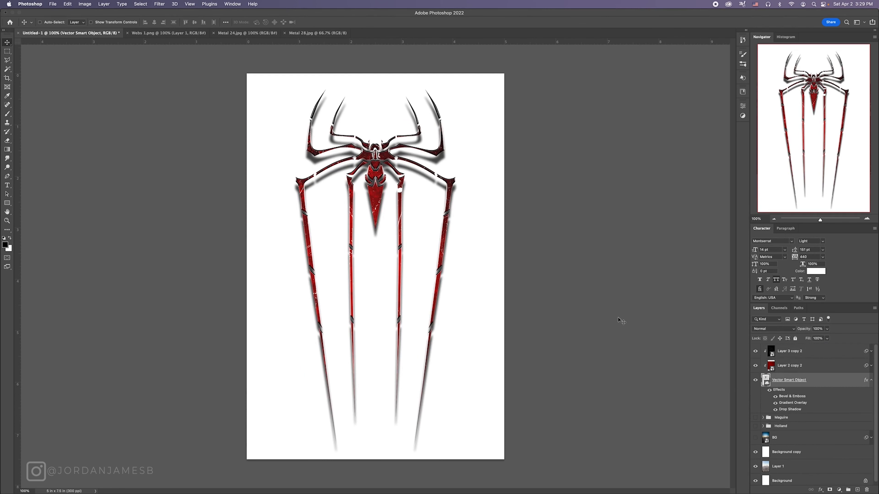
pyautogui.moveTo(680, 269)
pyautogui.mouseDown()
pyautogui.moveTo(691, 269)
pyautogui.moveTo(675, 269)
pyautogui.mouseUp()
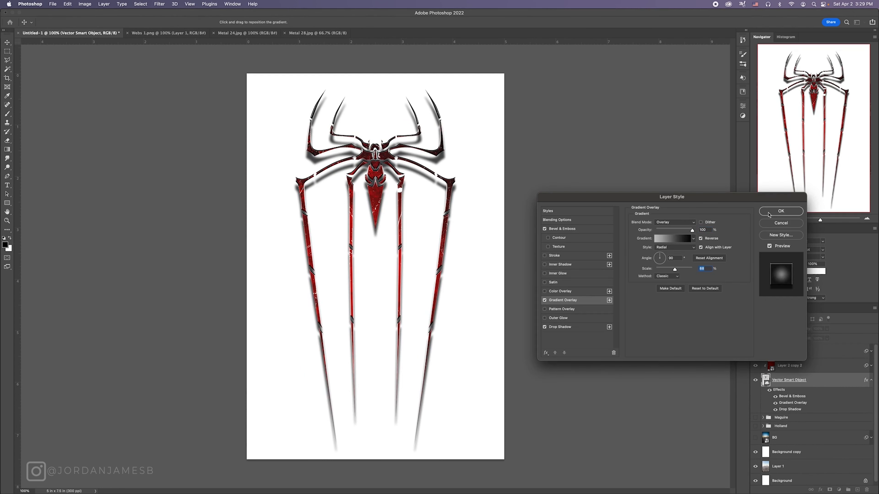
pyautogui.press('Return')
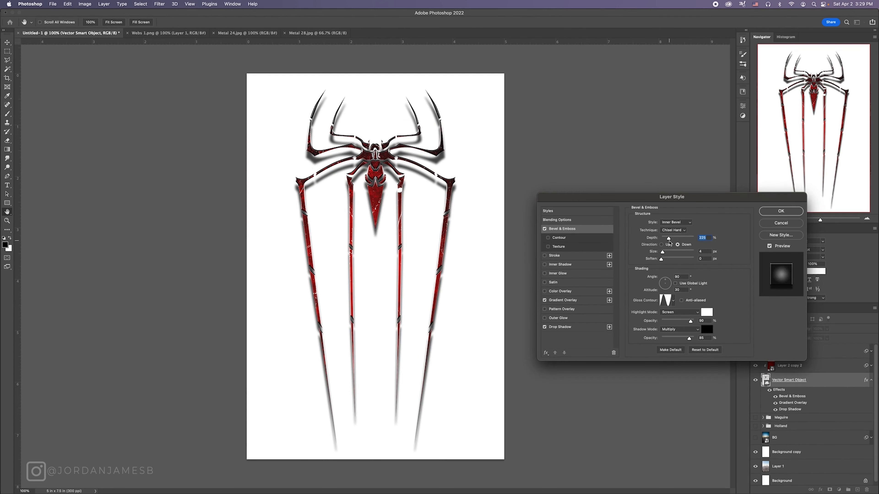
# Set the long-legged logo's Bevel & Emboss to 324% depth with direction Up, and enable its contour
pyautogui.moveTo(668, 239); pyautogui.dragTo(661, 239)
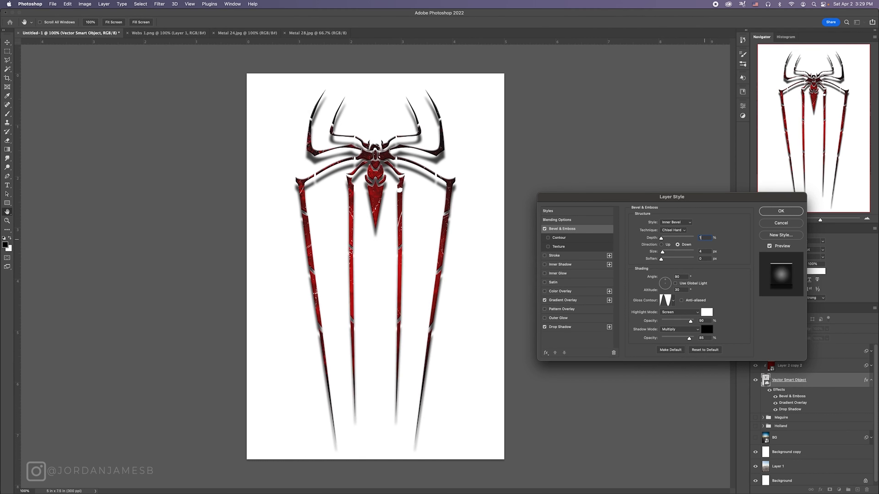
pyautogui.write('450')
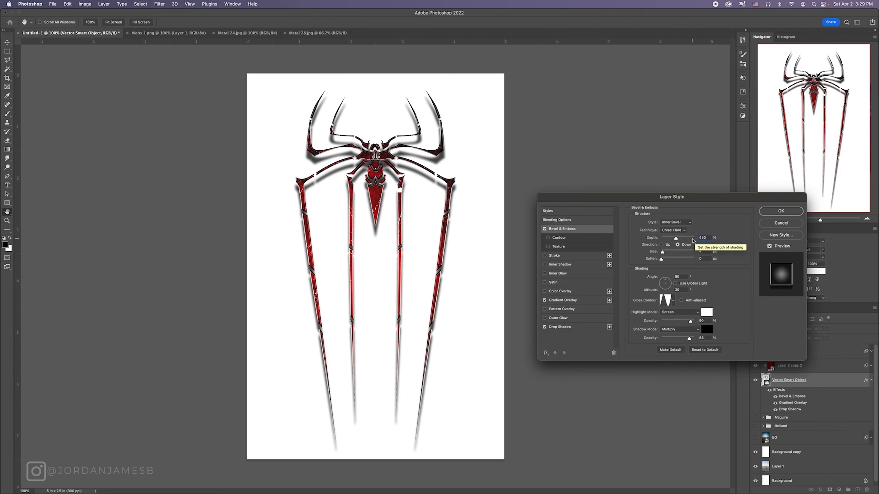
pyautogui.moveTo(675, 238); pyautogui.dragTo(671, 239)
pyautogui.click(662, 245)
pyautogui.click(678, 244)
pyautogui.click(661, 245)
pyautogui.click(548, 238)
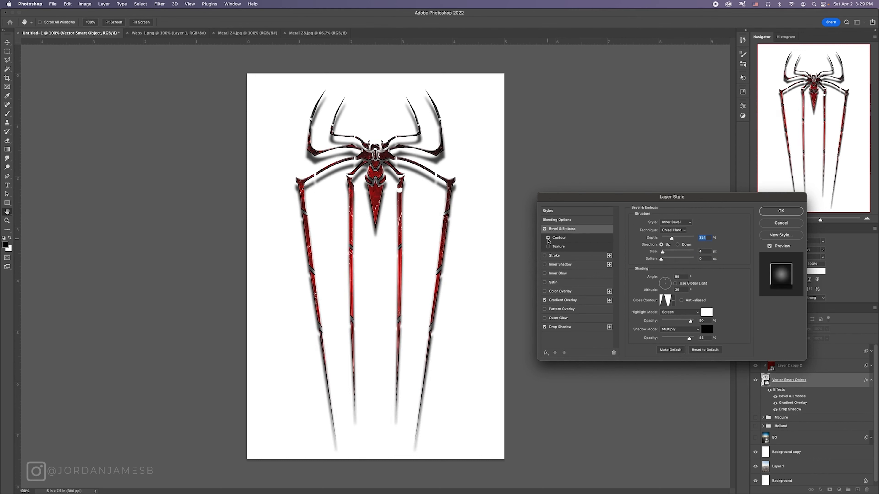
pyautogui.click(781, 211)
# Group the long-legged logo with its two texture layers, name the group Garfield and hide it
pyautogui.keyDown('shift'); pyautogui.click(813, 353); pyautogui.keyUp('shift')
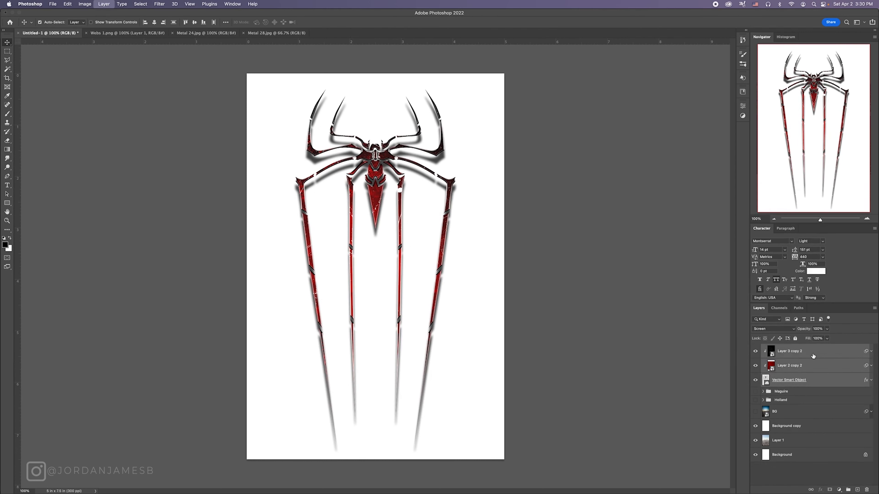
pyautogui.press('super+g')
pyautogui.doubleClick(781, 349)
pyautogui.write('Garfield')
pyautogui.press('Return')
pyautogui.click(755, 348)
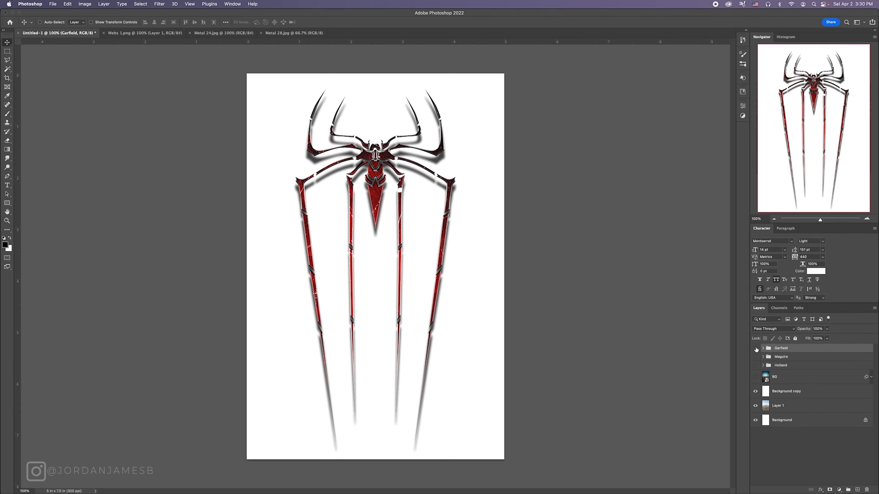
# Toggle the Holland, Maguire and Garfield groups to compare the logos, leaving only Holland visible over the BG layer
pyautogui.click(755, 366)
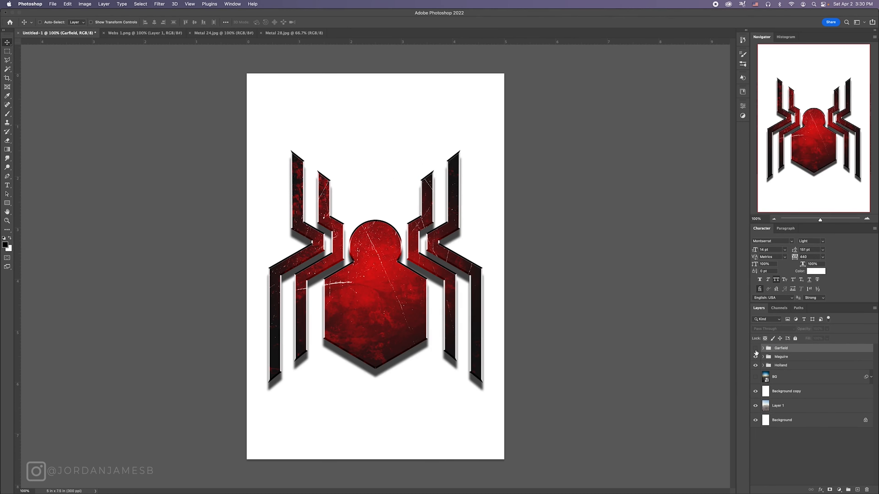
pyautogui.click(755, 357)
pyautogui.click(755, 349)
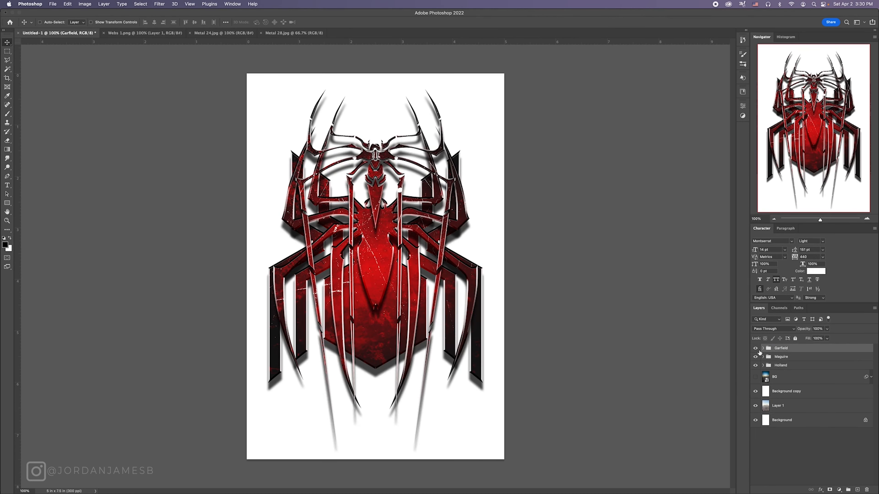
pyautogui.click(755, 349)
pyautogui.click(755, 357)
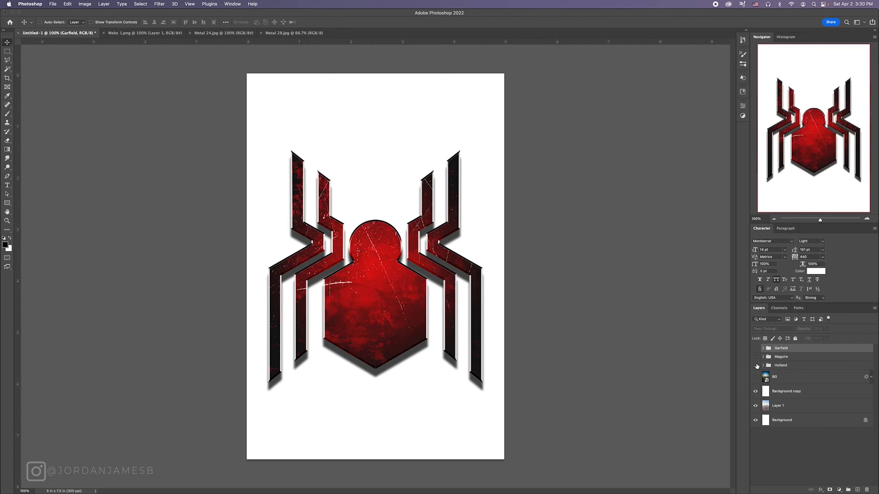
pyautogui.click(755, 365)
pyautogui.click(758, 366)
pyautogui.click(755, 366)
pyautogui.click(756, 377)
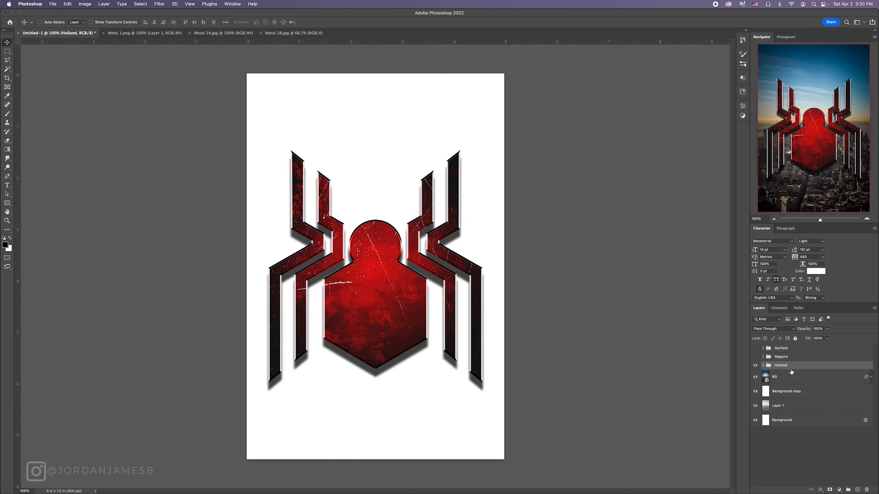
# Move the Holland group slightly upward with Free Transform, and hide the BG, Background copy, Layer 1 and Background layers
pyautogui.press('super+t')
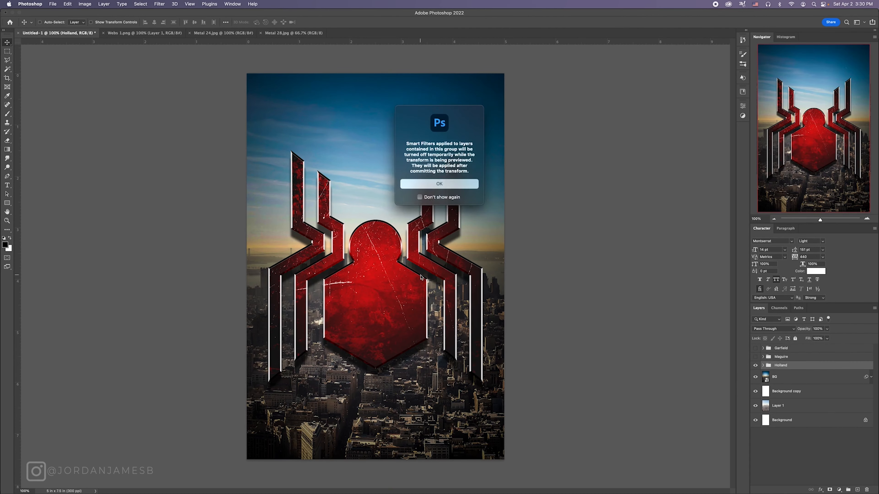
pyautogui.click(440, 182)
pyautogui.moveTo(404, 283); pyautogui.dragTo(405, 276)
pyautogui.press('Return')
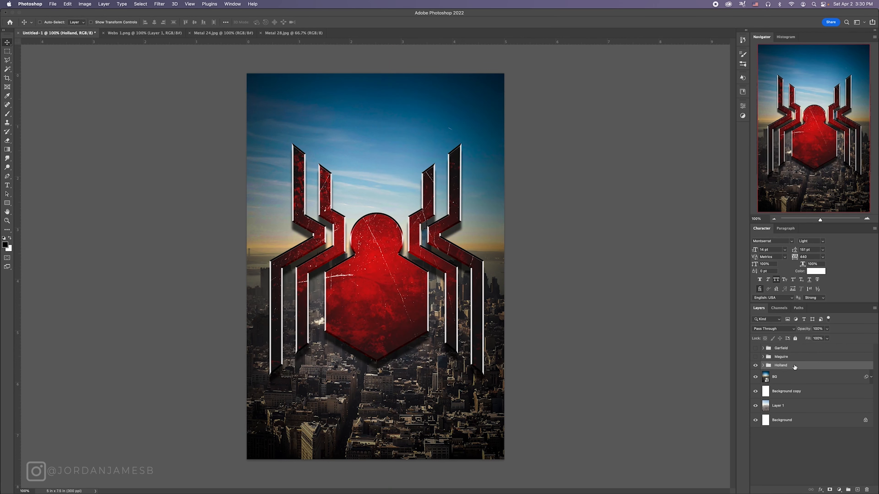
pyautogui.moveTo(755, 377); pyautogui.dragTo(755, 420)
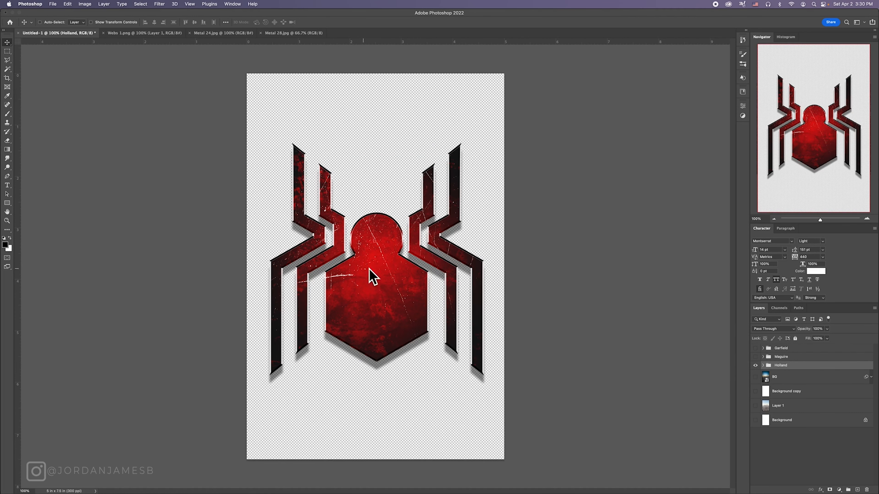
# Stamp the visible Holland logo onto a new layer above its group and hide the Holland group
pyautogui.click(858, 489)
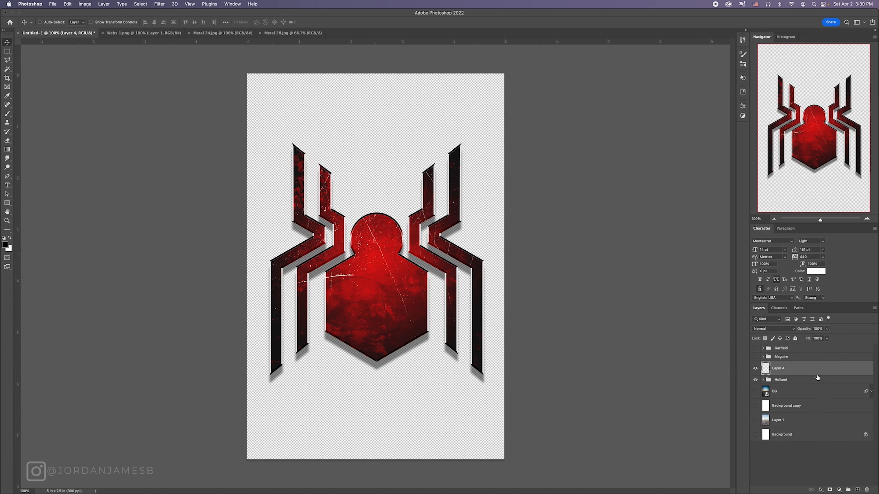
pyautogui.moveTo(817, 377); pyautogui.dragTo(817, 373)
pyautogui.press('super+alt+shift+e')
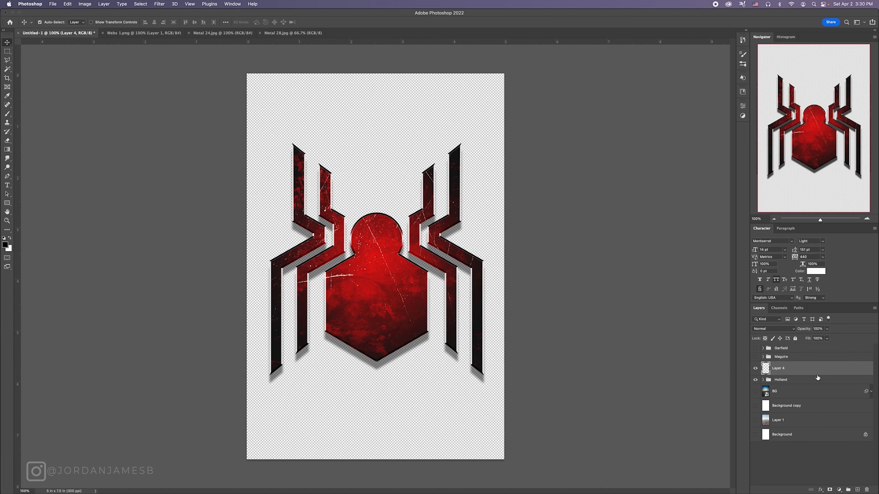
pyautogui.click(756, 380)
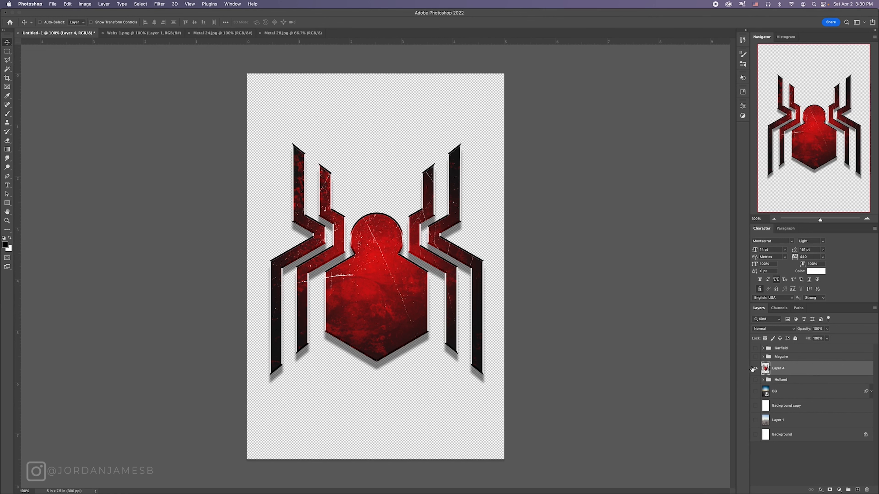
# Shift the stamped Holland logo very slightly toward the canvas's upper left with Free Transform
pyautogui.press('super+t')
pyautogui.moveTo(411, 243); pyautogui.dragTo(370, 222)
pyautogui.press('Return')
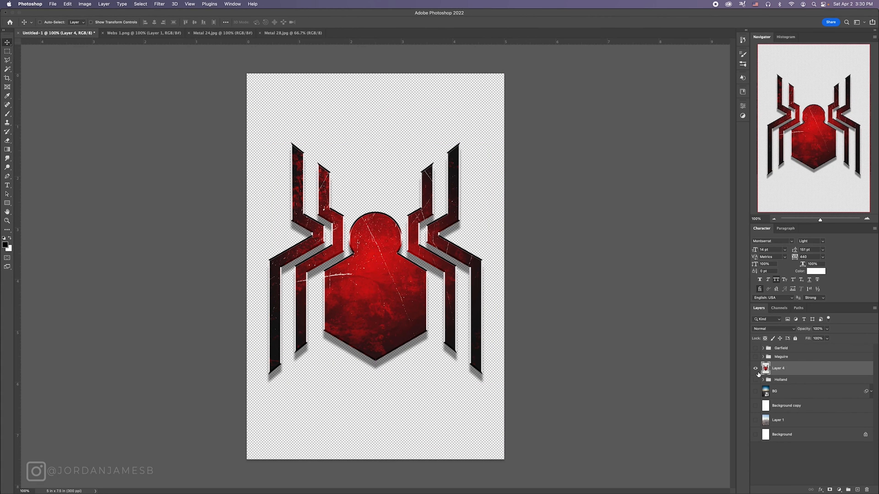
# Hide Layer 4, show the Maguire group, stamp its logo onto a new layer and hide the group
pyautogui.click(756, 369)
pyautogui.click(806, 357)
pyautogui.click(756, 357)
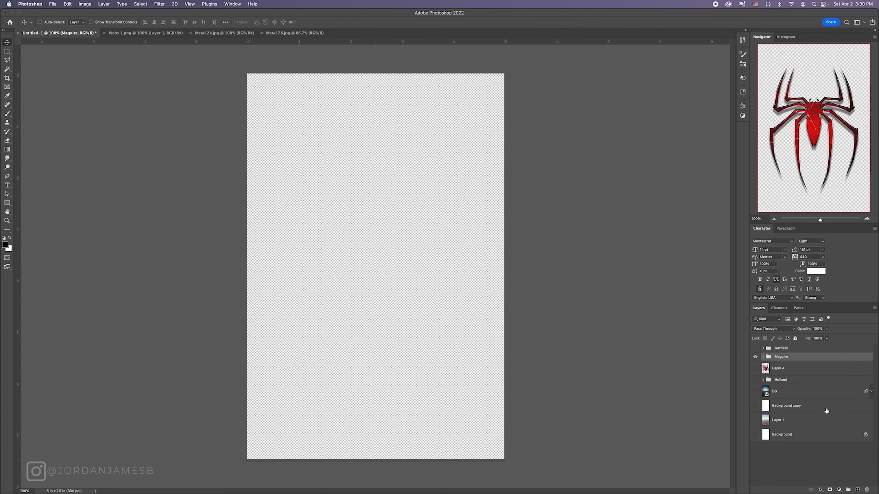
pyautogui.press('super+alt+shift+e')
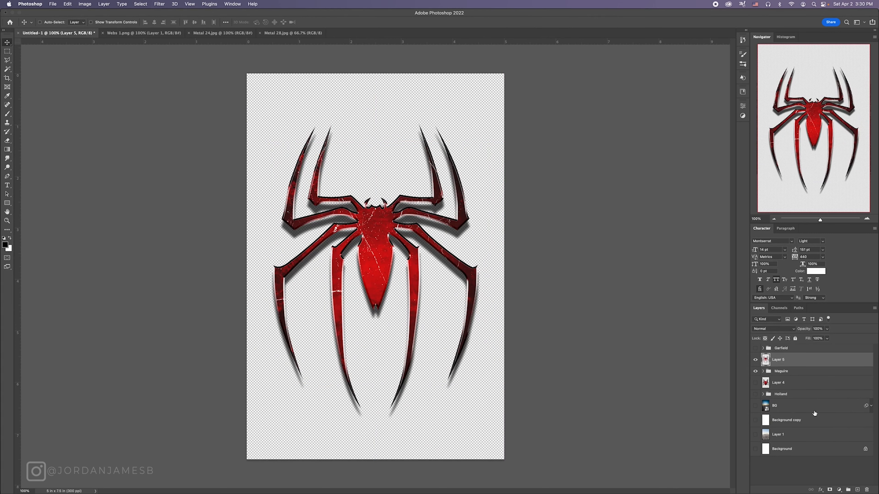
pyautogui.click(755, 372)
# Stamp the Garfield logo alone onto a new layer, then hide both the Garfield group and its stamped layer
pyautogui.click(780, 349)
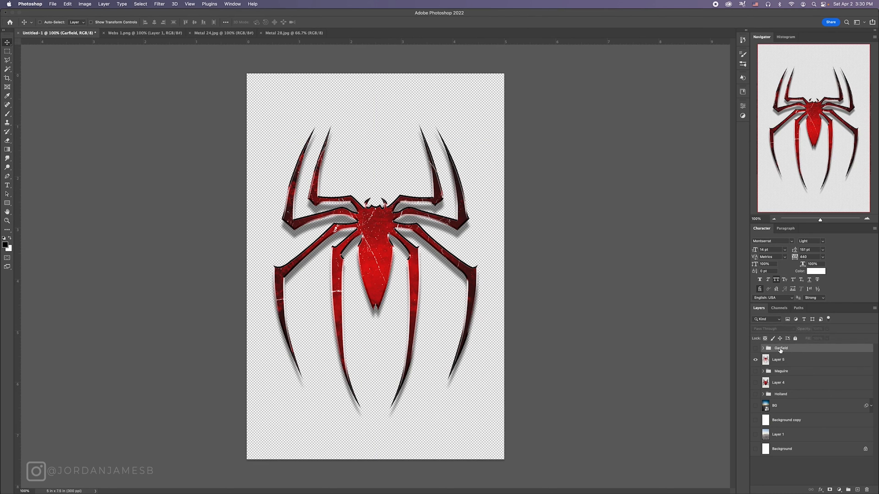
pyautogui.click(755, 359)
pyautogui.click(755, 348)
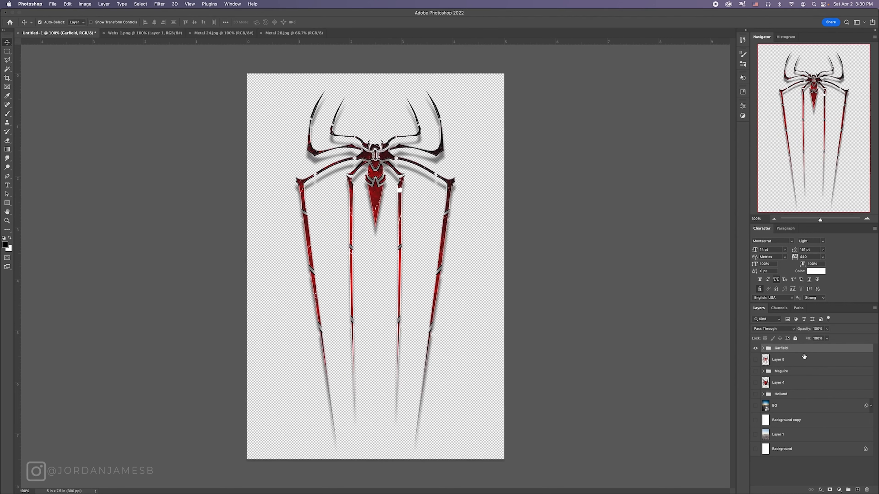
pyautogui.press('super+alt+shift+e')
pyautogui.click(755, 363)
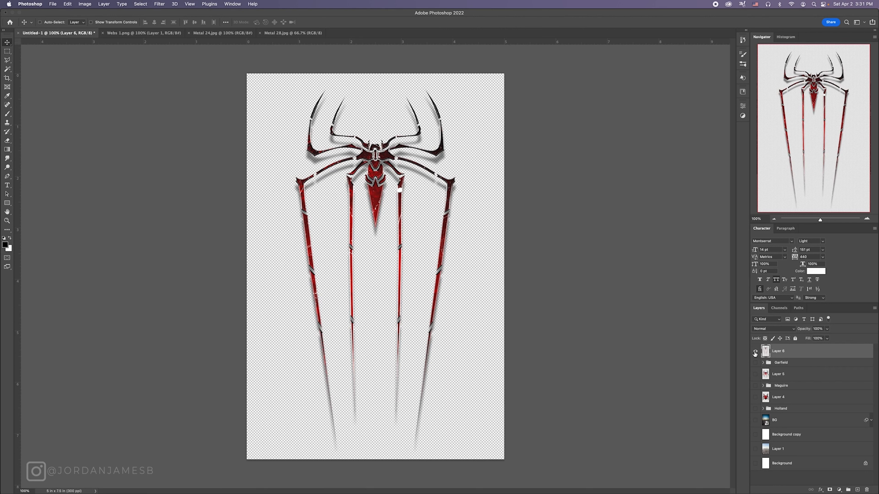
pyautogui.click(755, 351)
pyautogui.click(756, 352)
pyautogui.click(755, 351)
# Place the Garfield, Maguire and Holland groups directly below the Background copy layer and keep all three selected
pyautogui.moveTo(792, 363); pyautogui.dragTo(792, 441)
pyautogui.keyDown('shift'); pyautogui.click(797, 388); pyautogui.keyUp('shift')
pyautogui.keyDown('shift'); pyautogui.click(795, 409); pyautogui.keyUp('shift')
# Show the Background copy, BG, Layer 4, Layer 5 and Layer 6 layers
pyautogui.click(755, 408)
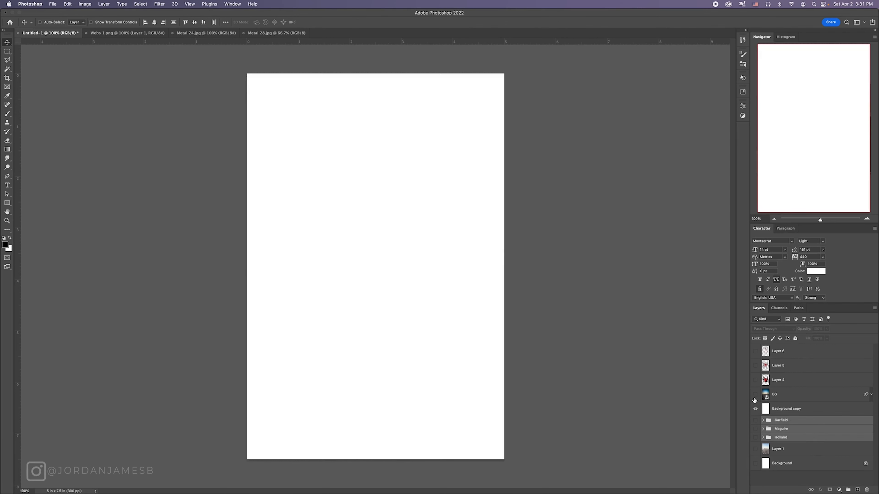
pyautogui.click(756, 395)
pyautogui.click(755, 380)
pyautogui.click(756, 366)
pyautogui.click(755, 351)
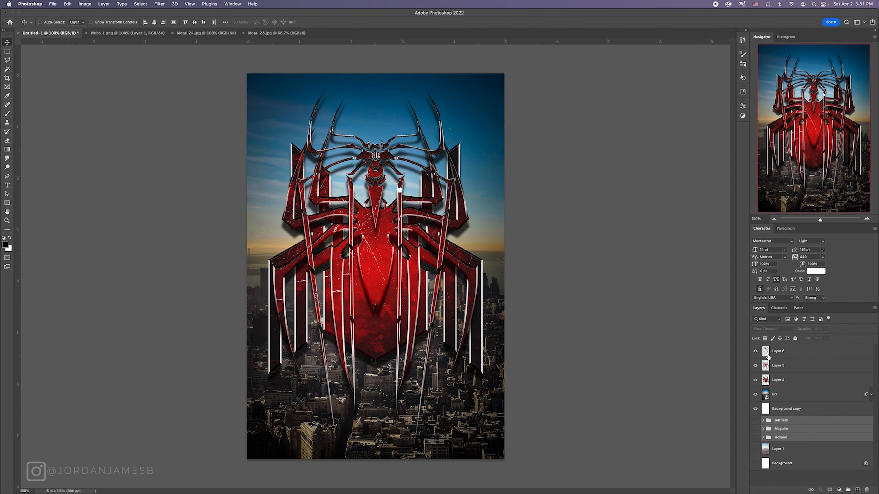
# Move the stamped Garfield logo to the poster's lower right and the stamped Maguire logo to its upper left
pyautogui.click(791, 352)
pyautogui.moveTo(375, 141); pyautogui.dragTo(425, 239)
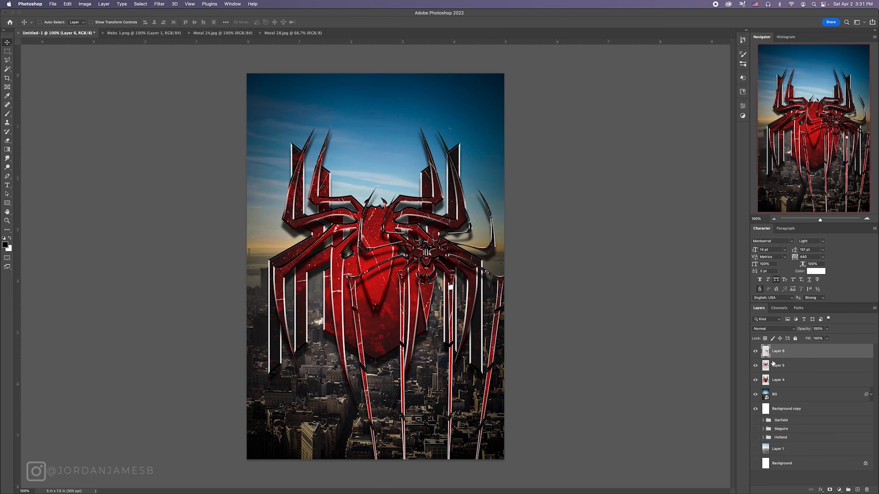
pyautogui.moveTo(416, 275); pyautogui.dragTo(434, 348)
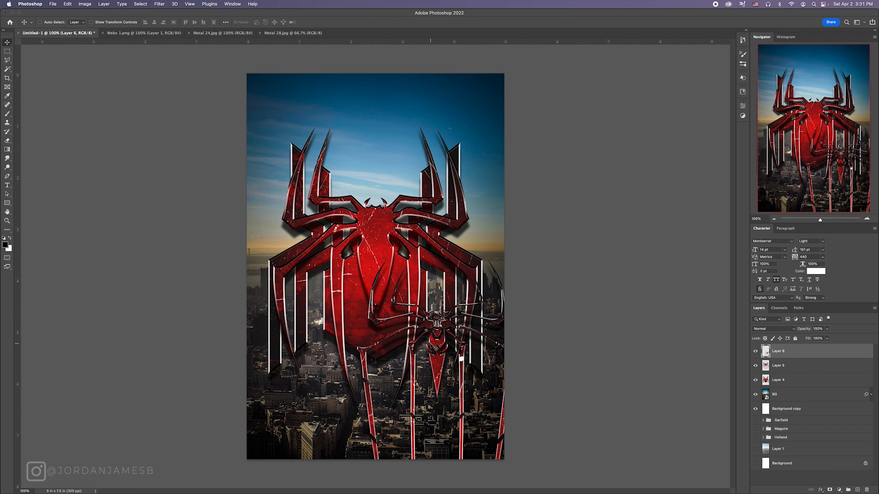
pyautogui.click(786, 369)
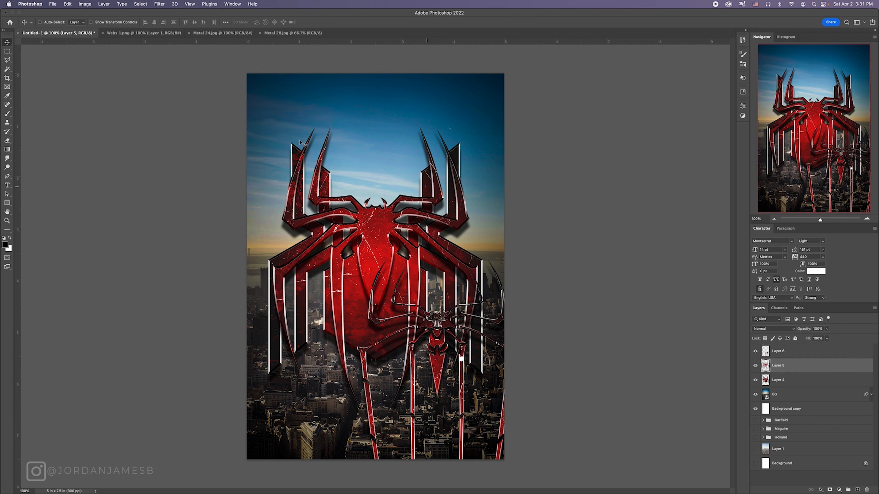
pyautogui.moveTo(332, 208); pyautogui.dragTo(265, 106)
# Raise the stamped Holland logo slightly and shift the stamped Garfield logo a little further down and right
pyautogui.click(783, 377)
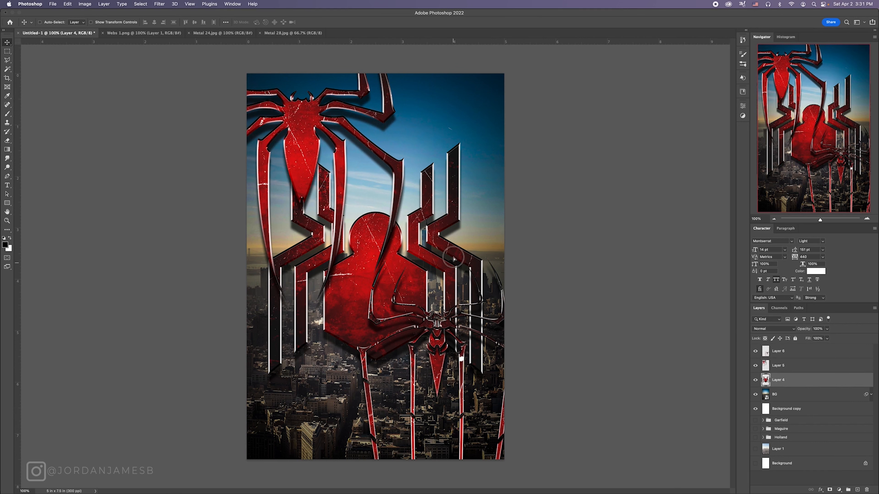
pyautogui.moveTo(453, 259)
pyautogui.mouseDown()
pyautogui.moveTo(453, 236)
pyautogui.moveTo(453, 245)
pyautogui.mouseUp()
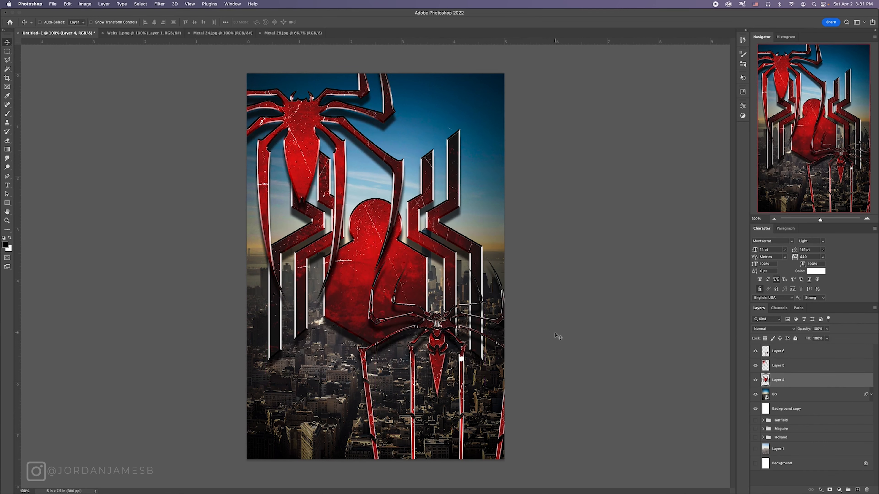
pyautogui.click(779, 351)
pyautogui.moveTo(425, 333); pyautogui.dragTo(441, 346)
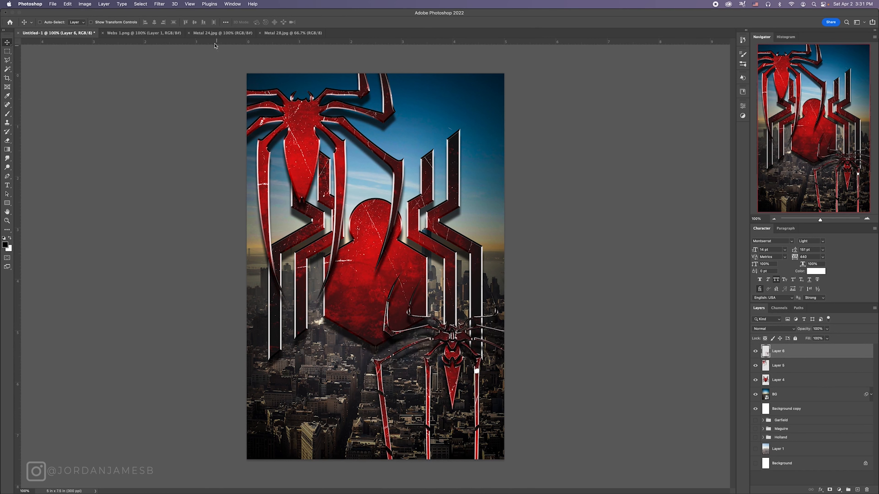
# Bring the white web lines from Webs 1.png into the poster, aligned to the canvas, and scale them to about 101%
pyautogui.click(150, 34)
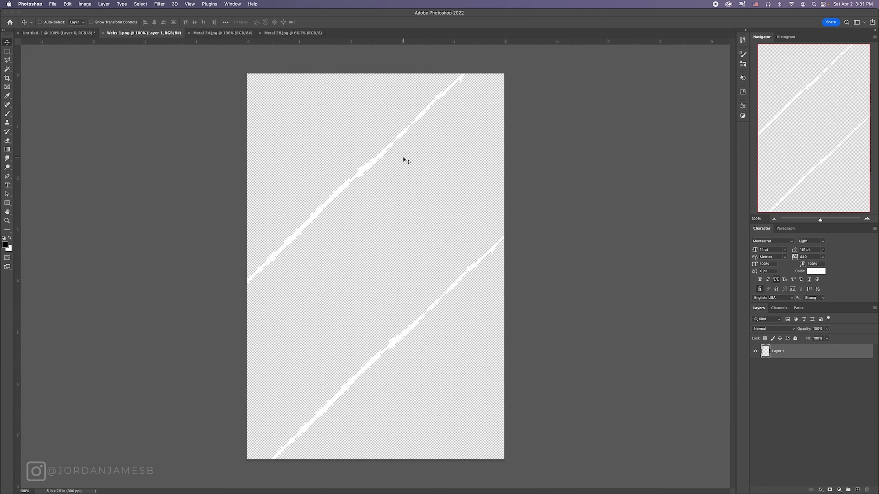
pyautogui.moveTo(406, 161); pyautogui.dragTo(383, 267)
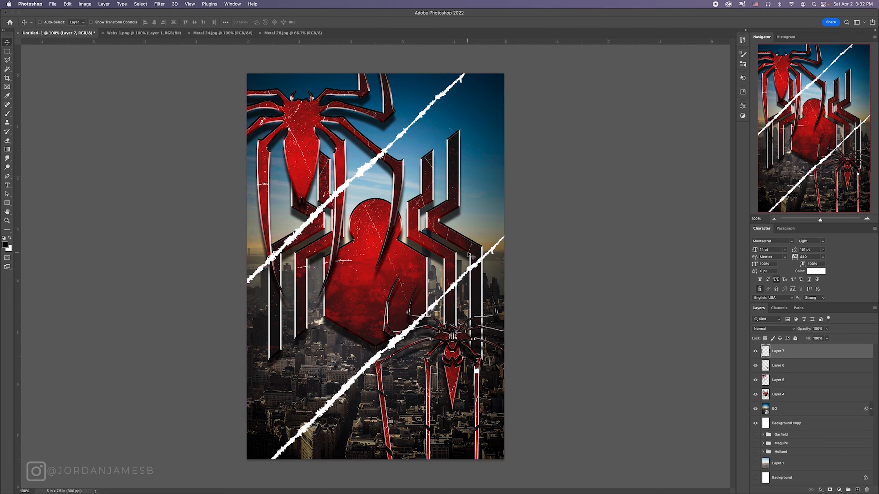
pyautogui.press('super+t')
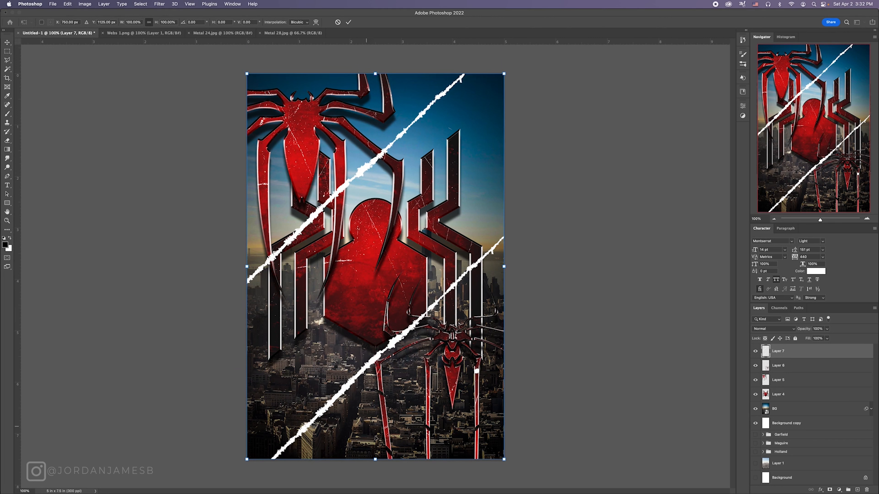
pyautogui.moveTo(376, 459); pyautogui.dragTo(380, 465)
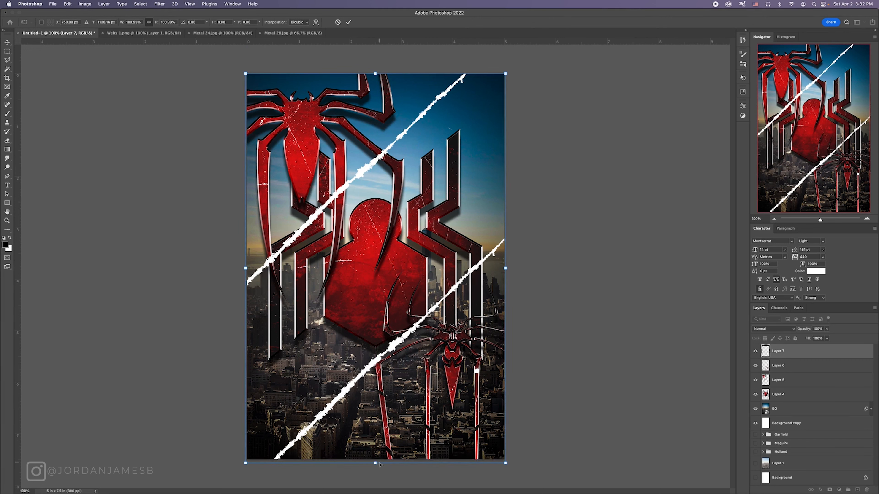
pyautogui.press('Return')
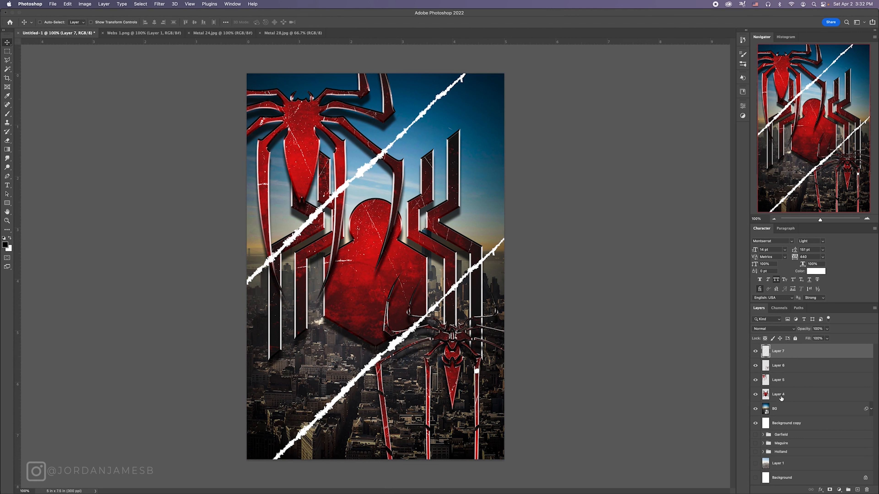
# Copy the web lines within the canvas bounds to a new layer and delete the original Layer 7
pyautogui.click(754, 351)
pyautogui.click(755, 352)
pyautogui.press('m')
pyautogui.moveTo(247, 74); pyautogui.dragTo(543, 490)
pyautogui.press('super+j')
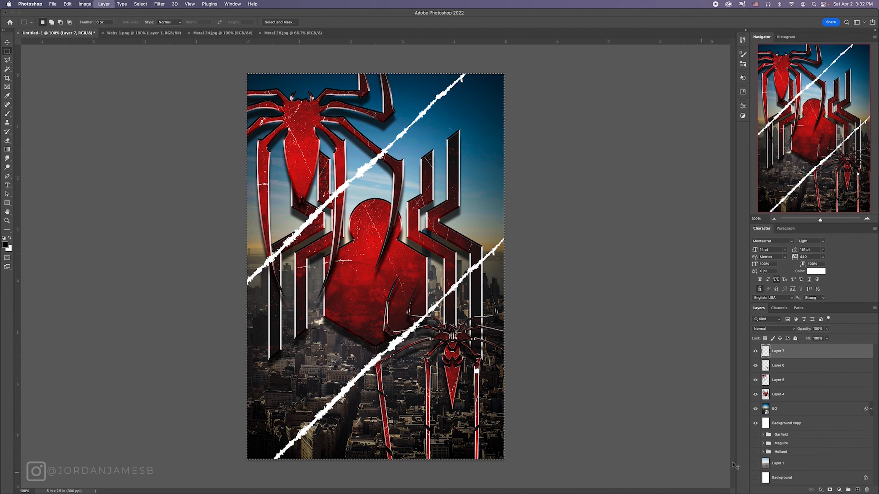
pyautogui.moveTo(767, 369); pyautogui.dragTo(866, 488)
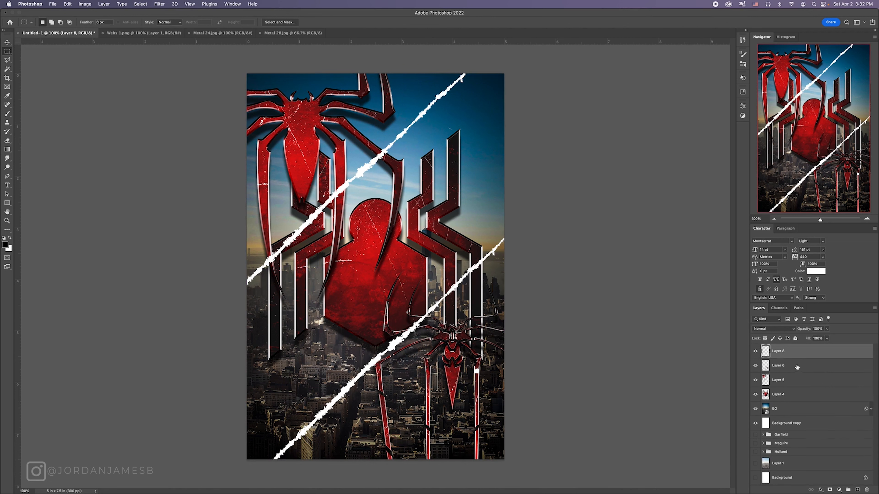
# Duplicate the web layer and name the lower one Top Web and the upper one Bottom Web
pyautogui.press('super+j')
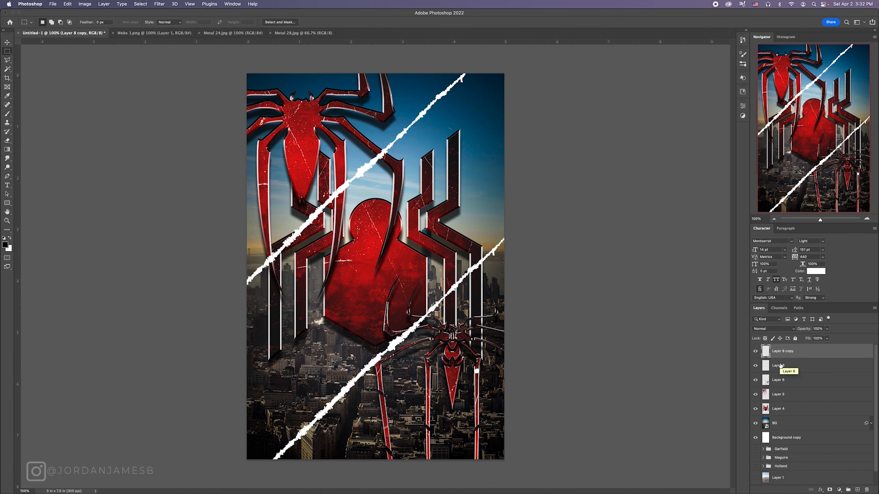
pyautogui.doubleClick(779, 365)
pyautogui.write('Top Web')
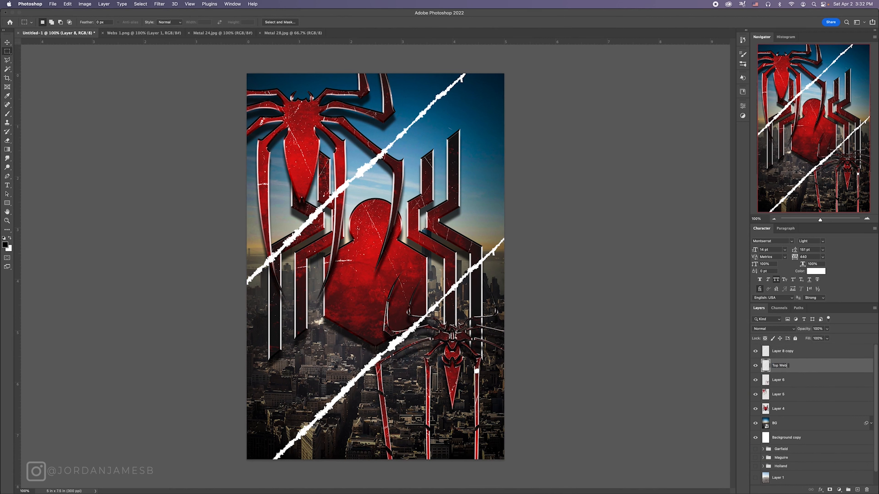
pyautogui.press('Return')
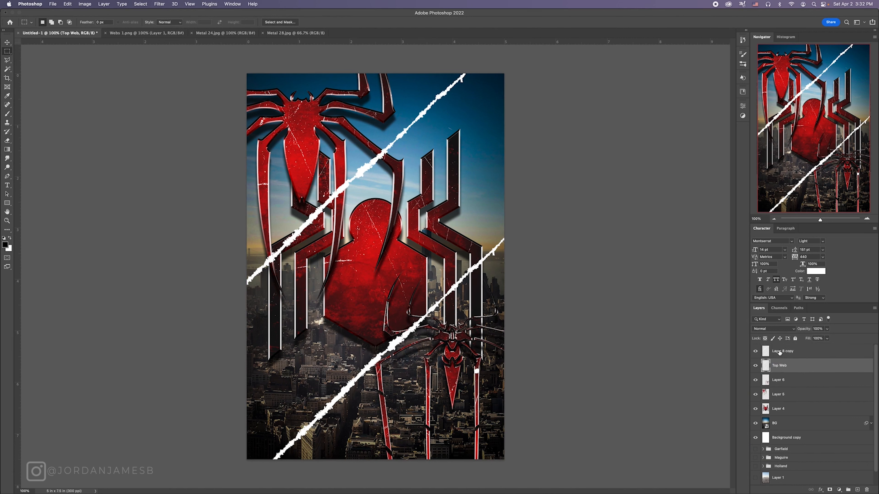
pyautogui.doubleClick(780, 352)
pyautogui.write('Bottom Web')
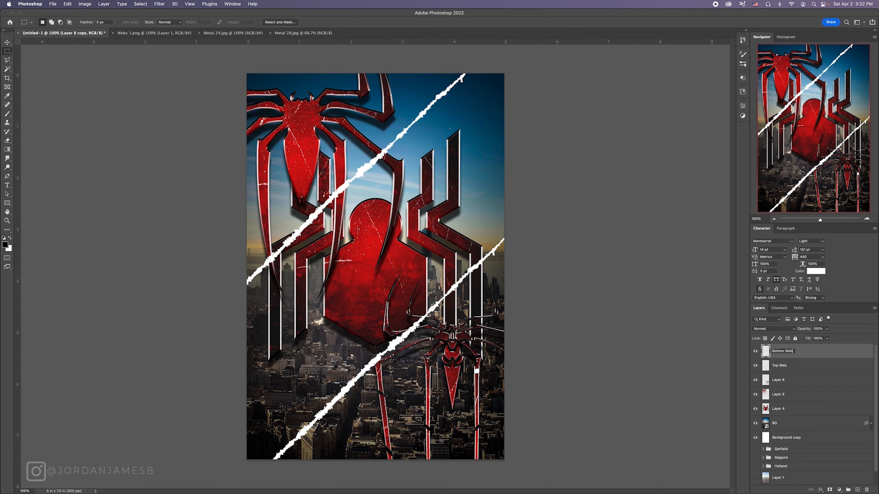
pyautogui.press('Return')
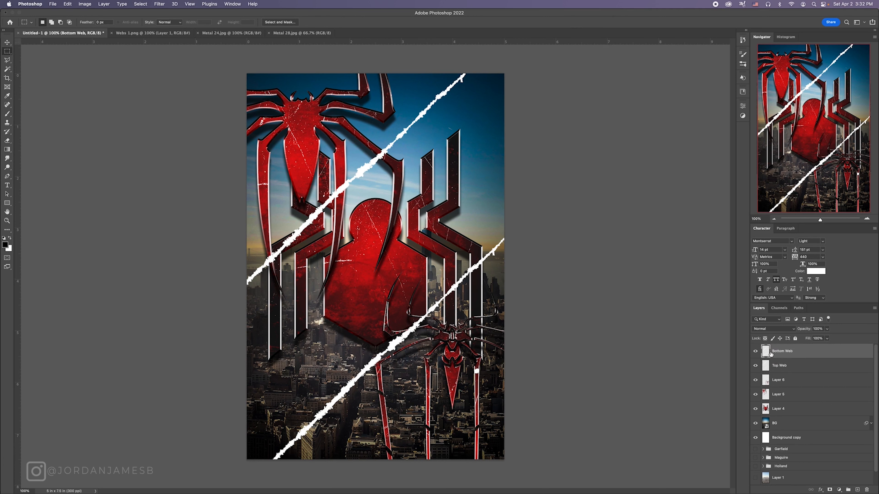
# Hide Bottom Web, then lasso and delete the lower diagonal line from the Top Web layer and deselect
pyautogui.click(755, 351)
pyautogui.click(780, 366)
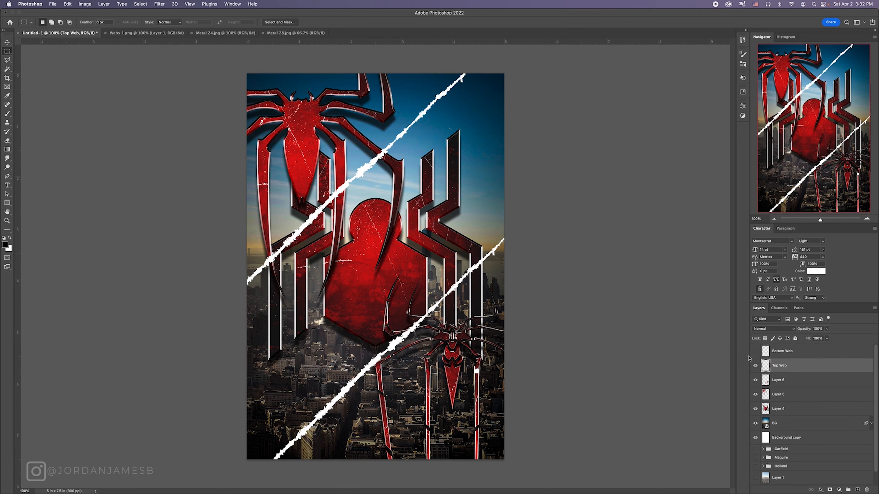
pyautogui.press('l')
pyautogui.click(263, 408)
pyautogui.click(520, 186)
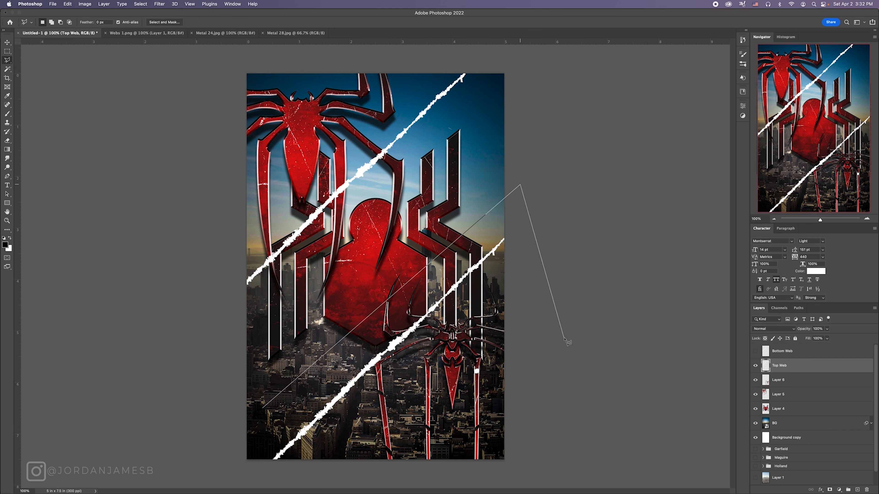
pyautogui.click(564, 338)
pyautogui.click(402, 483)
pyautogui.click(259, 479)
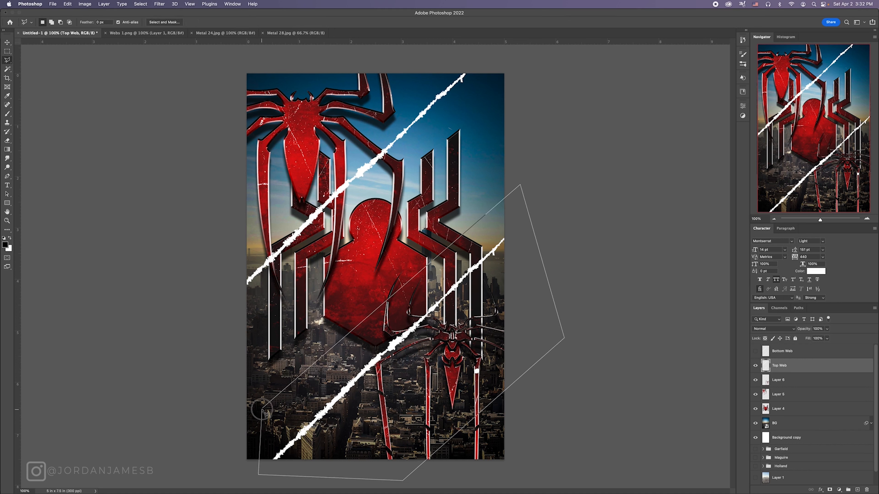
pyautogui.click(263, 409)
pyautogui.press('Delete')
pyautogui.press('super+d')
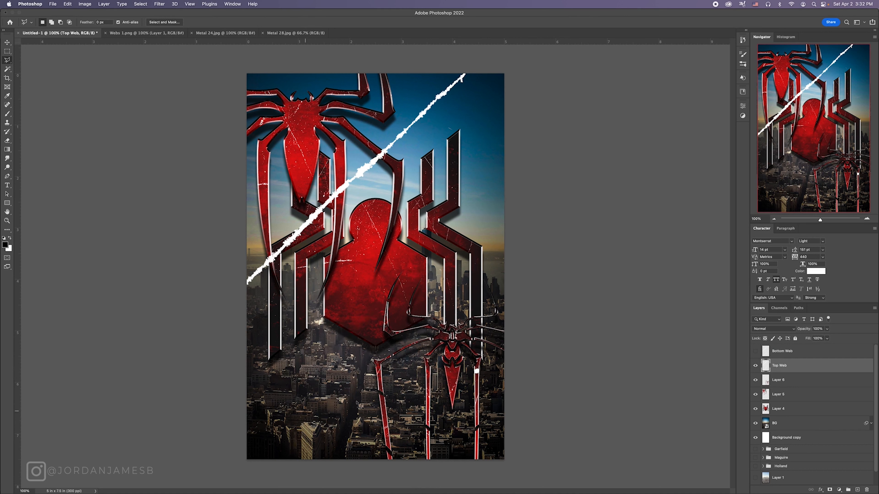
pyautogui.click(755, 366)
pyautogui.click(755, 366)
pyautogui.press('super+t')
pyautogui.press('Escape')
pyautogui.press('l')
# Select and show the Bottom Web layer, and hide the Top Web layer
pyautogui.click(778, 353)
pyautogui.click(755, 351)
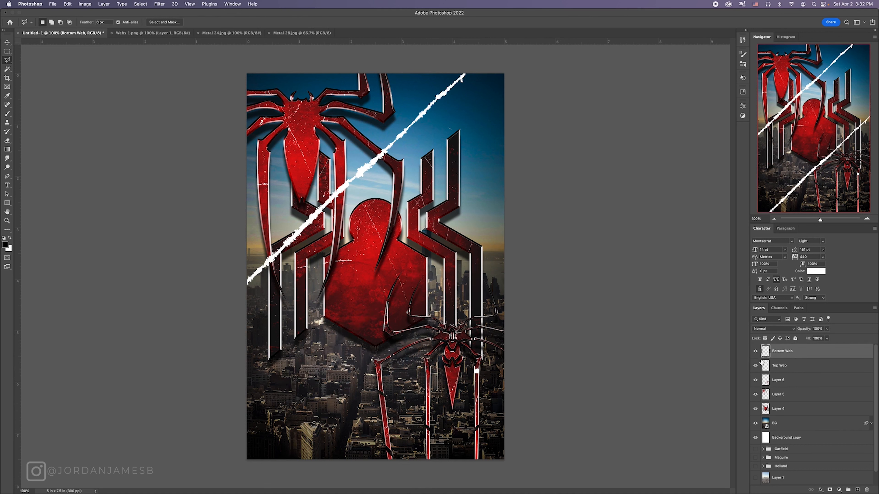
pyautogui.click(755, 365)
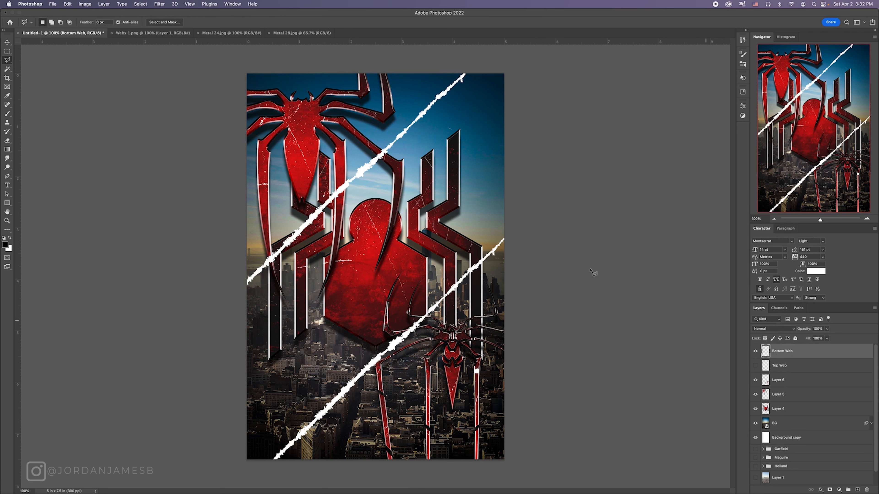
# Outline the upper diagonal line on the Bottom Web layer with the Pen tool, convert the path to a selection, delete the line and deselect
pyautogui.press('p')
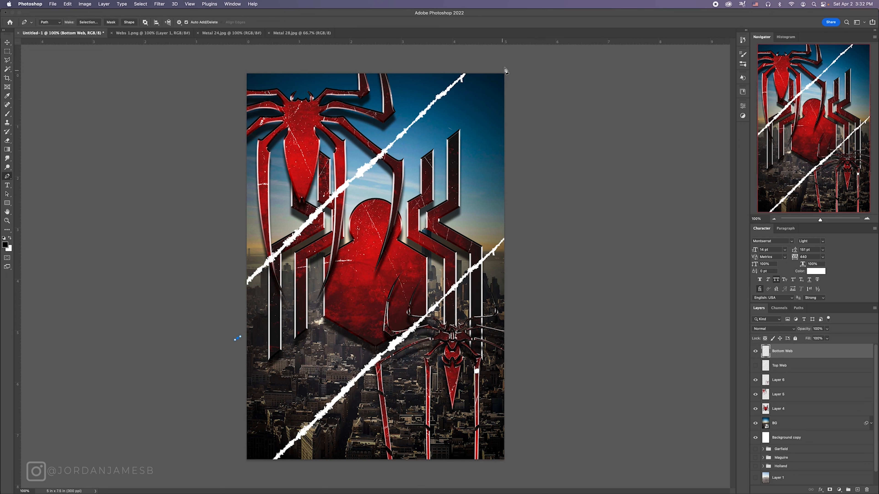
pyautogui.click(505, 67)
pyautogui.click(448, 50)
pyautogui.click(321, 101)
pyautogui.click(244, 210)
pyautogui.click(217, 265)
pyautogui.click(236, 337)
pyautogui.rightClick(301, 212)
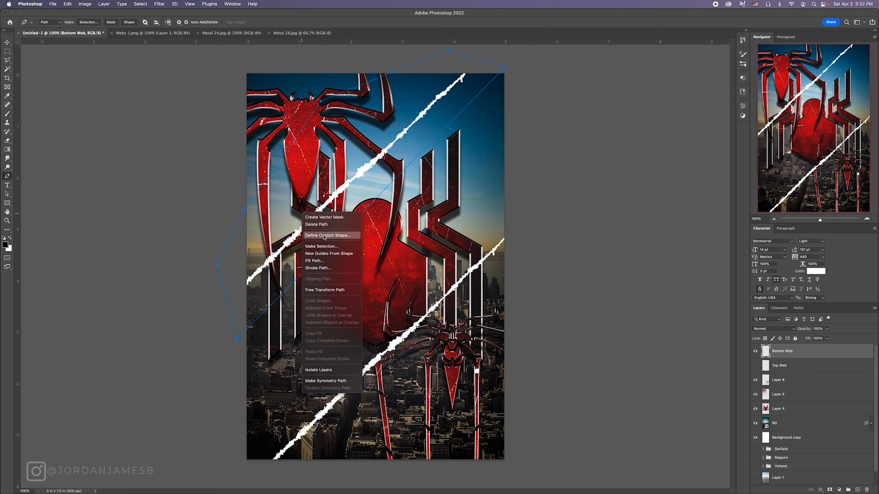
pyautogui.click(325, 246)
pyautogui.press('Return')
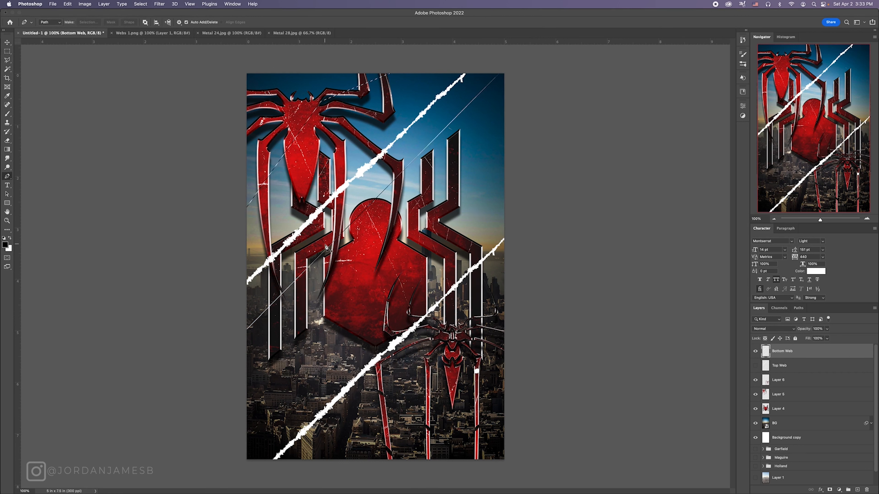
pyautogui.press('BackSpace')
pyautogui.press('super+d')
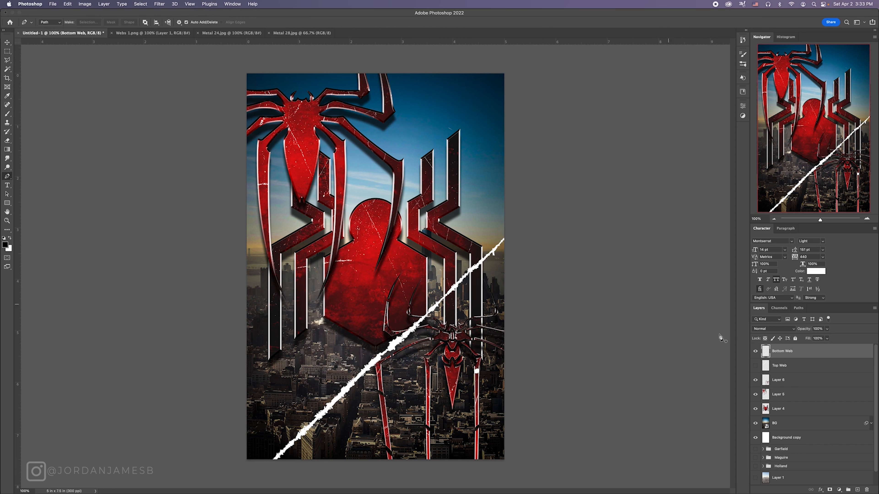
# Toggle the Top Web and Bottom Web layers to check each line separately, leaving both layers shown
pyautogui.click(755, 365)
pyautogui.click(755, 366)
pyautogui.click(756, 351)
pyautogui.click(756, 365)
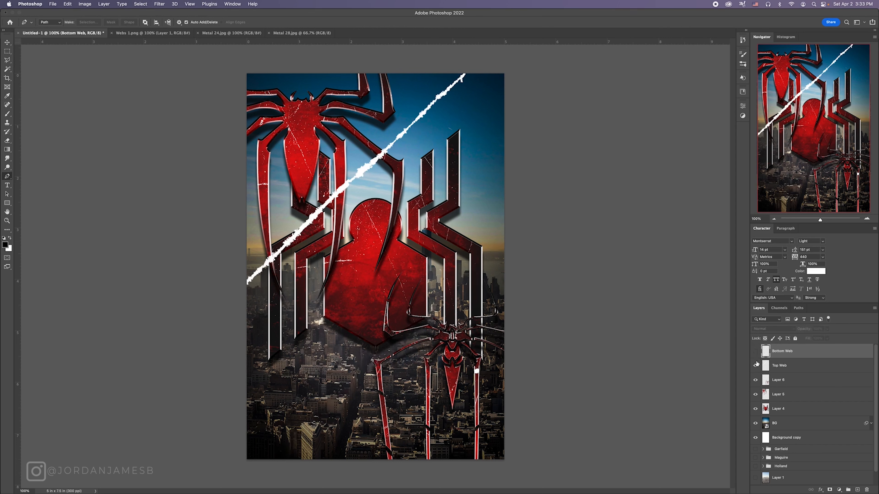
pyautogui.click(756, 352)
pyautogui.click(755, 366)
pyautogui.click(756, 365)
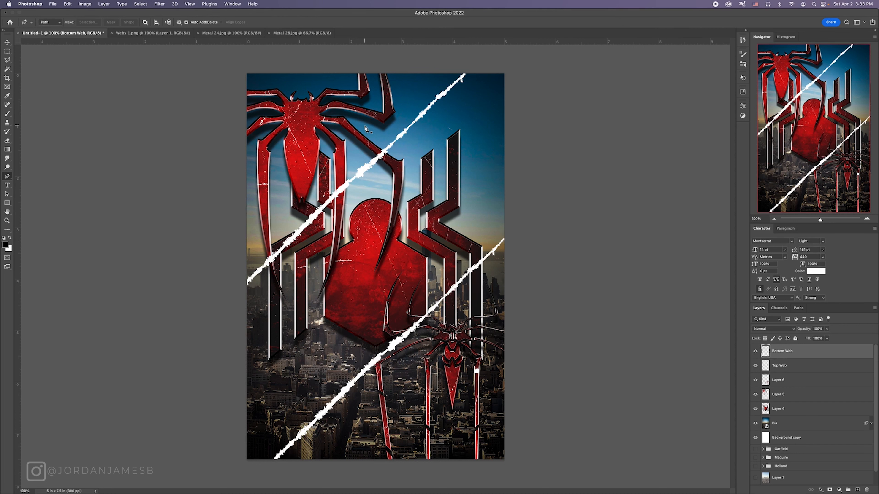
# Duplicate the BG layer and set the copy's Camera Raw temperature to +25
pyautogui.press('v')
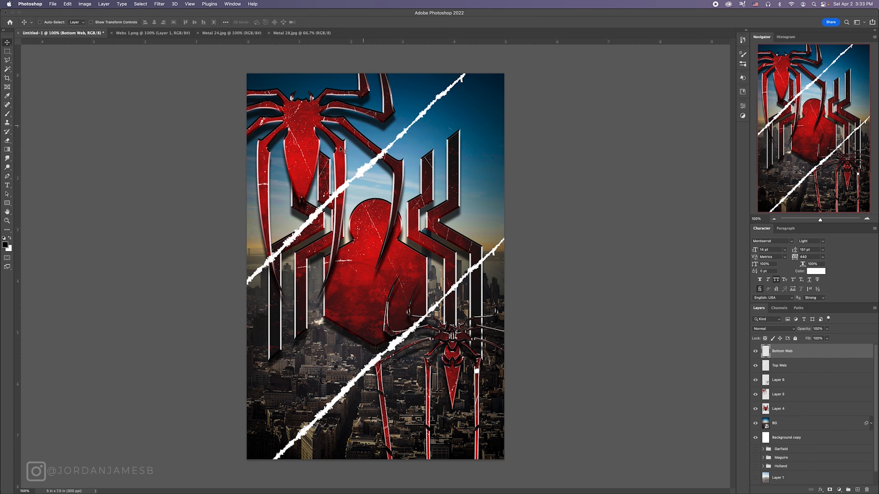
pyautogui.keyDown('shift'); pyautogui.click(795, 370); pyautogui.keyUp('shift')
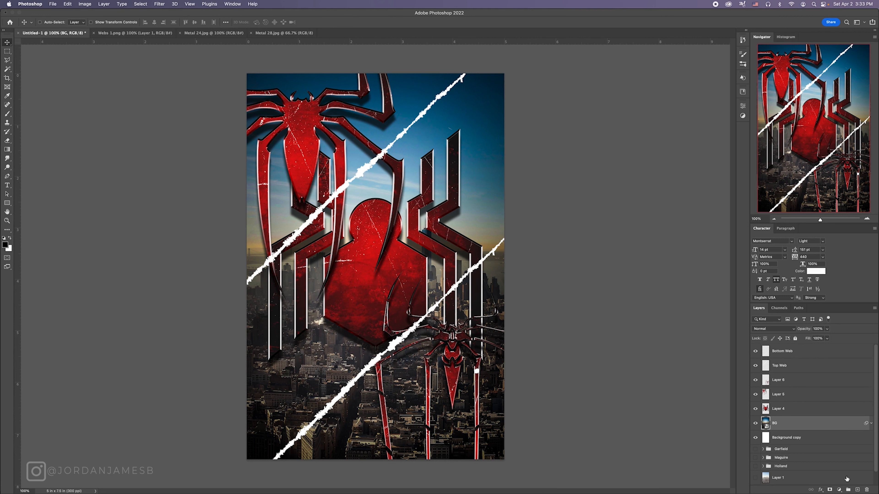
pyautogui.press('super+j')
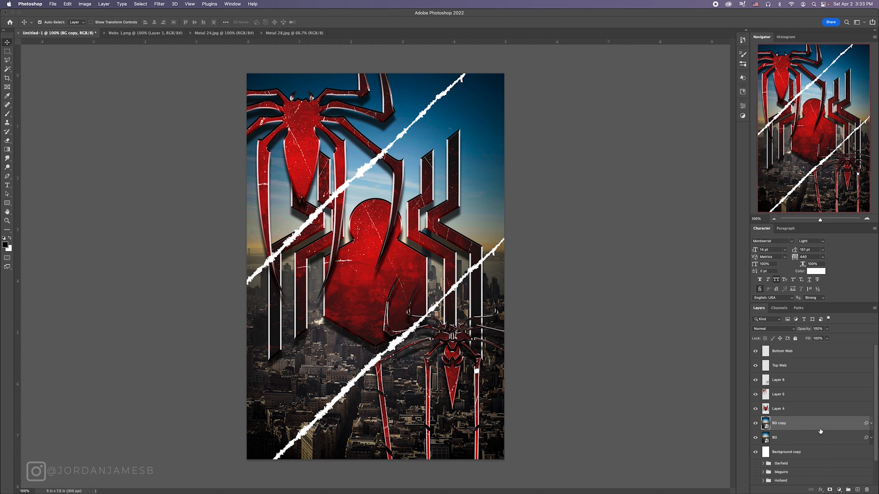
pyautogui.press('super+u')
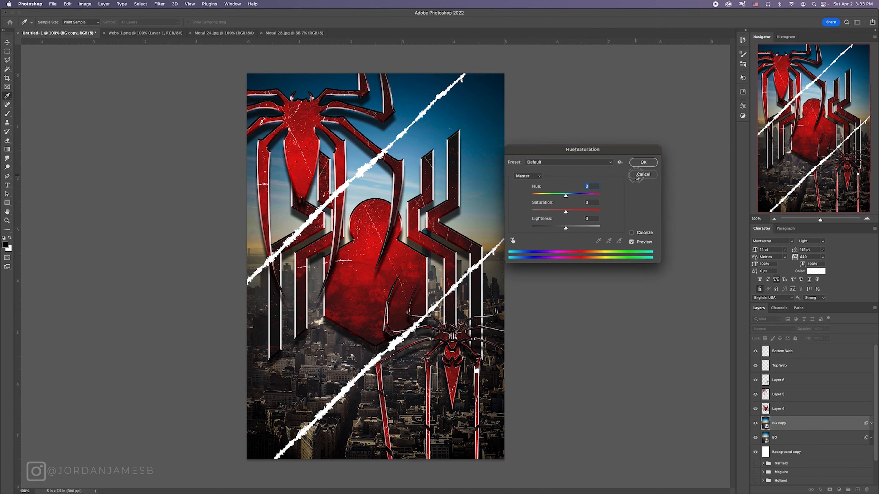
pyautogui.click(642, 162)
pyautogui.click(871, 424)
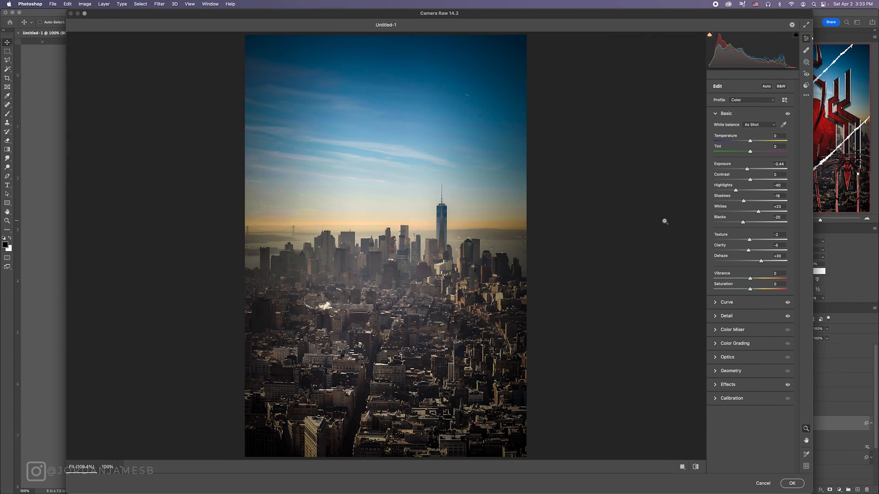
pyautogui.moveTo(750, 140); pyautogui.dragTo(760, 141)
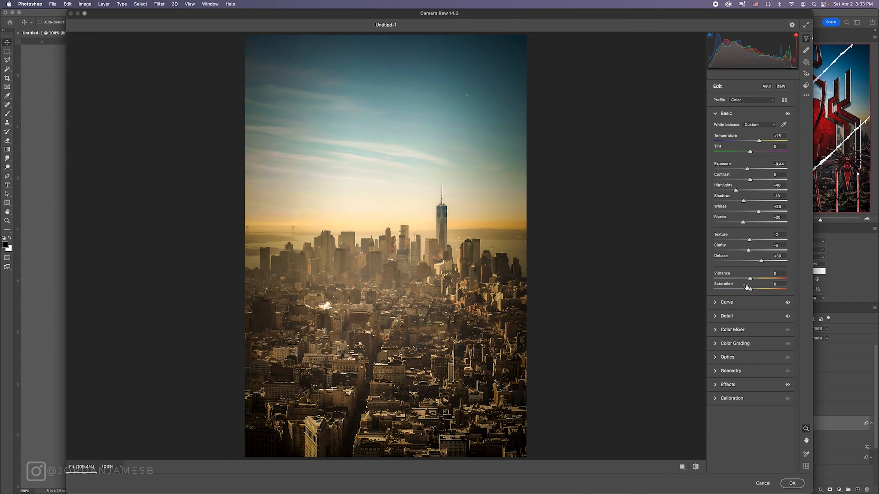
pyautogui.moveTo(751, 278); pyautogui.dragTo(751, 279)
# Add a highlight point to the Camera Raw blue curve and raise its shadows to output 67 at input 58
pyautogui.click(714, 302)
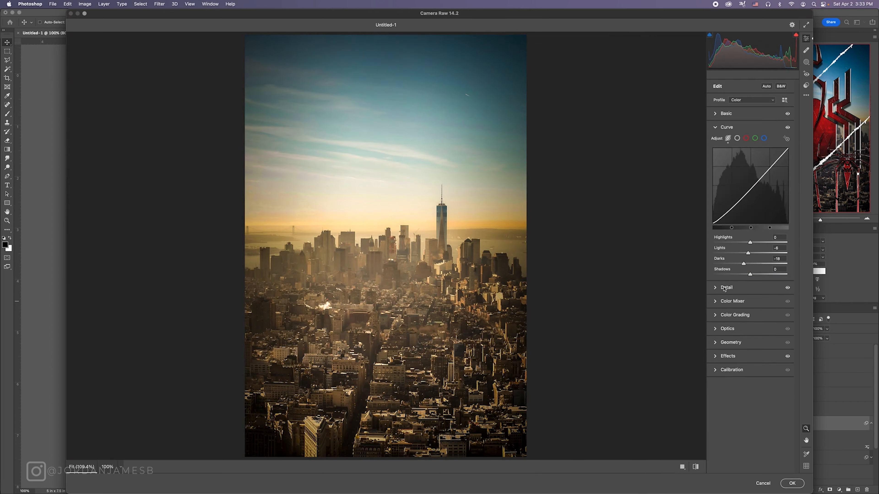
pyautogui.click(764, 138)
pyautogui.moveTo(769, 167); pyautogui.dragTo(770, 168)
pyautogui.moveTo(730, 207); pyautogui.dragTo(730, 204)
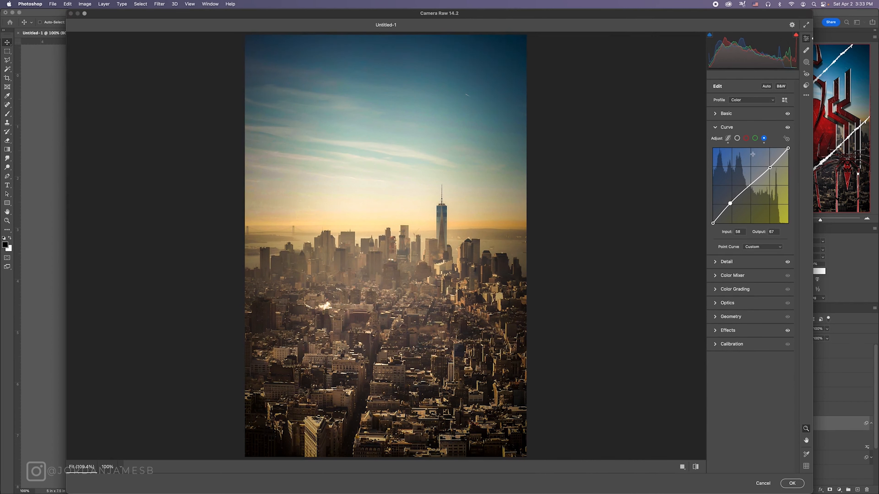
# Adjust the green curve's highlights, set a red curve point at input 183 and output 189, and apply the Camera Raw filter
pyautogui.click(755, 138)
pyautogui.moveTo(768, 168); pyautogui.dragTo(767, 168)
pyautogui.click(746, 138)
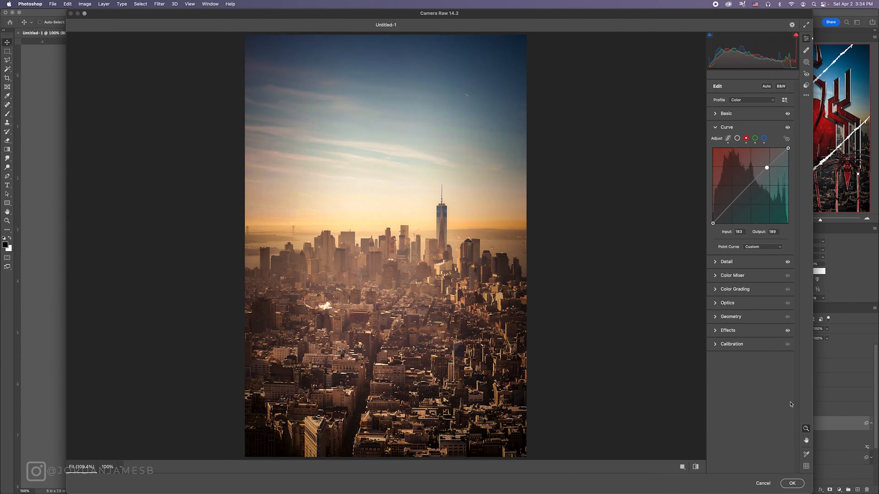
pyautogui.click(793, 483)
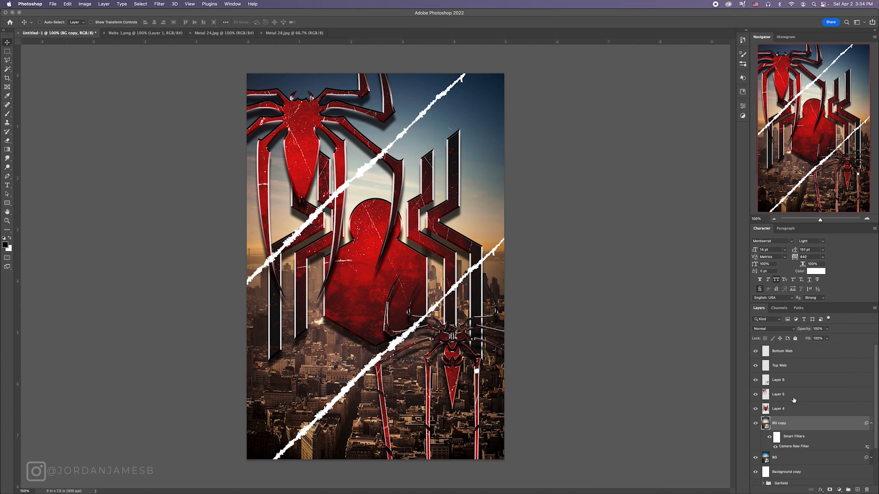
# Collapse the smart filters of BG copy, add a layer mask to it and invert the mask to black
pyautogui.click(871, 424)
pyautogui.click(829, 490)
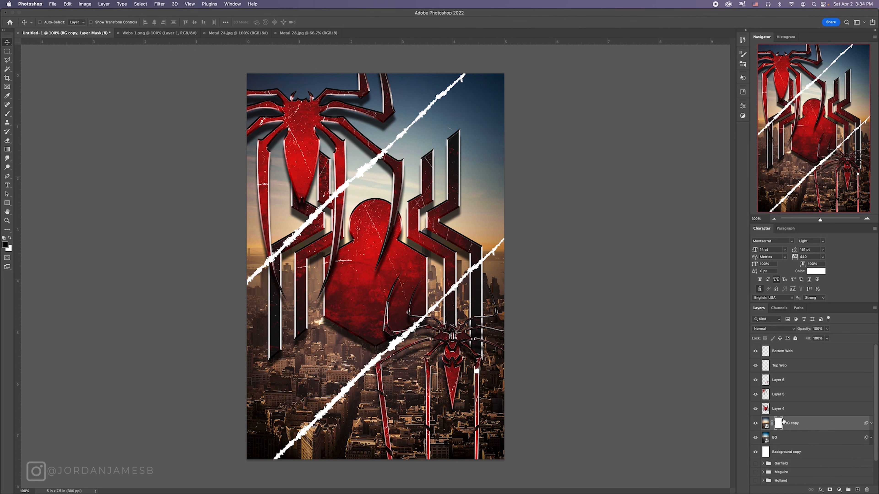
pyautogui.press('super+i')
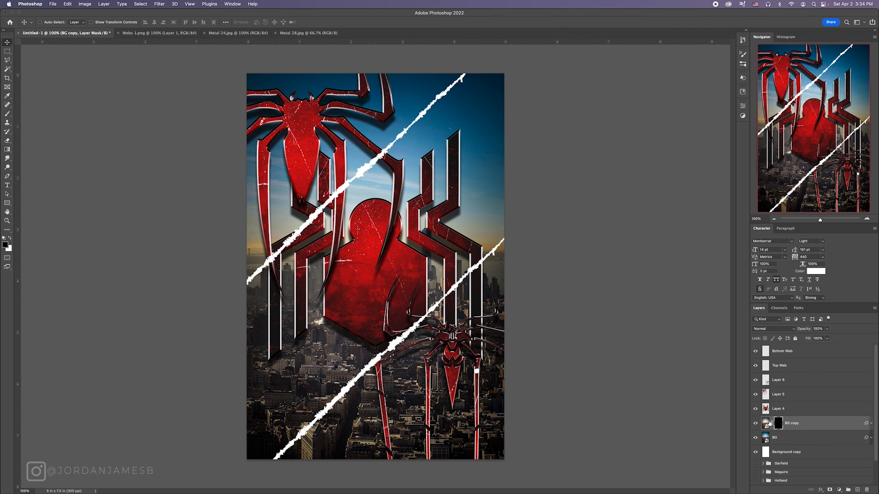
pyautogui.click(769, 422)
pyautogui.press('super+i')
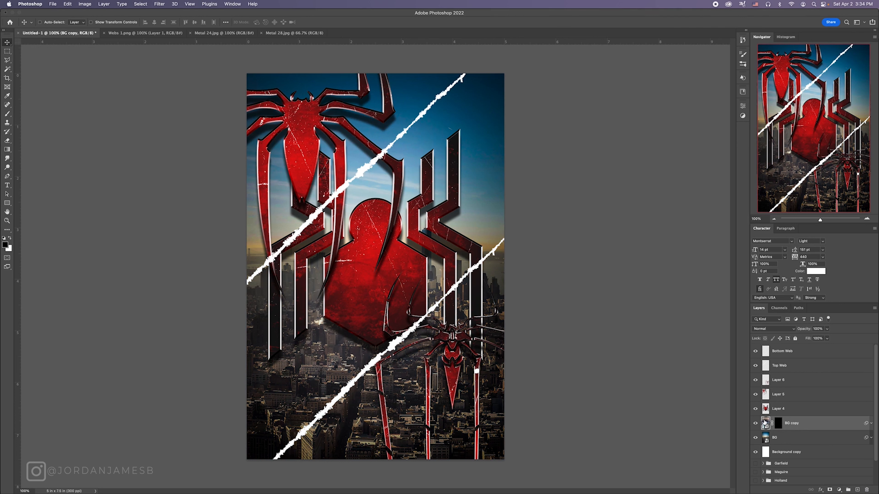
pyautogui.press('super+z')
pyautogui.click(779, 426)
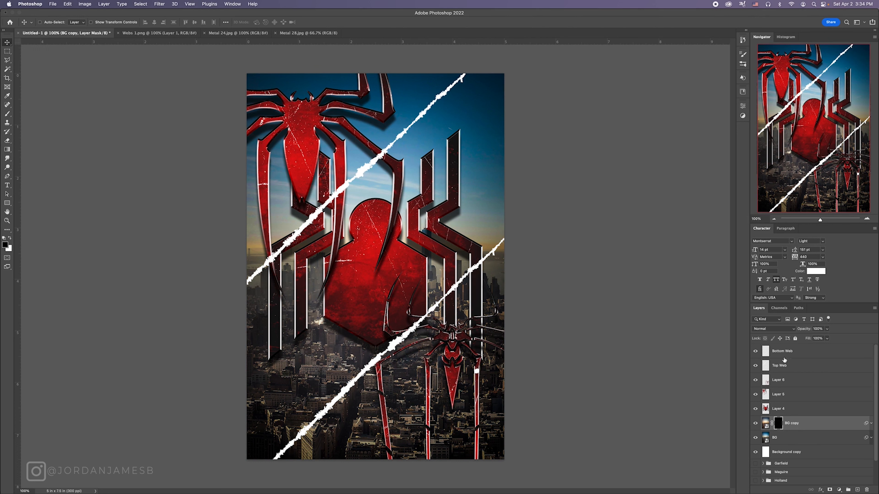
# Magic Wand the area below the line on the Top Web layer, target the BG copy mask and invert the selection
pyautogui.click(773, 368)
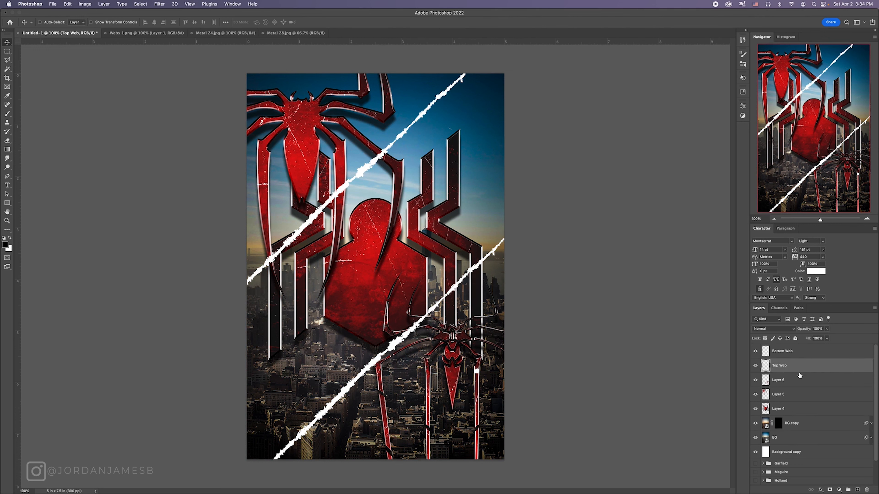
pyautogui.press('w')
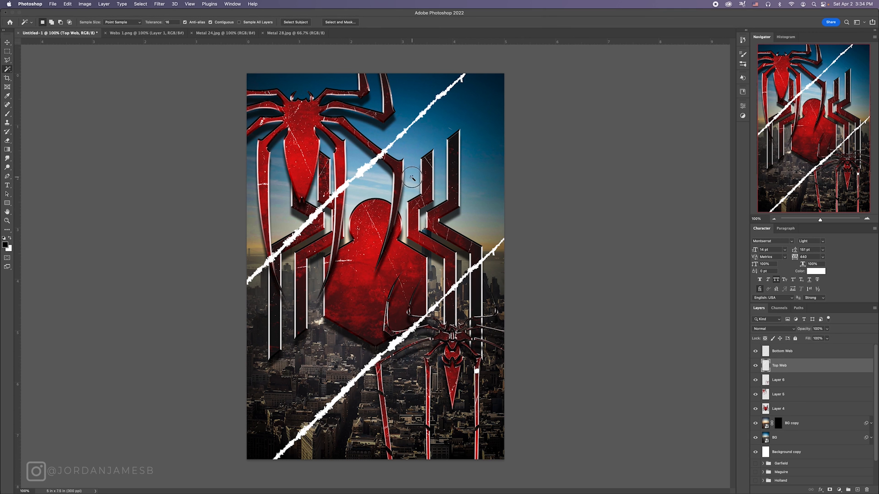
pyautogui.click(410, 176)
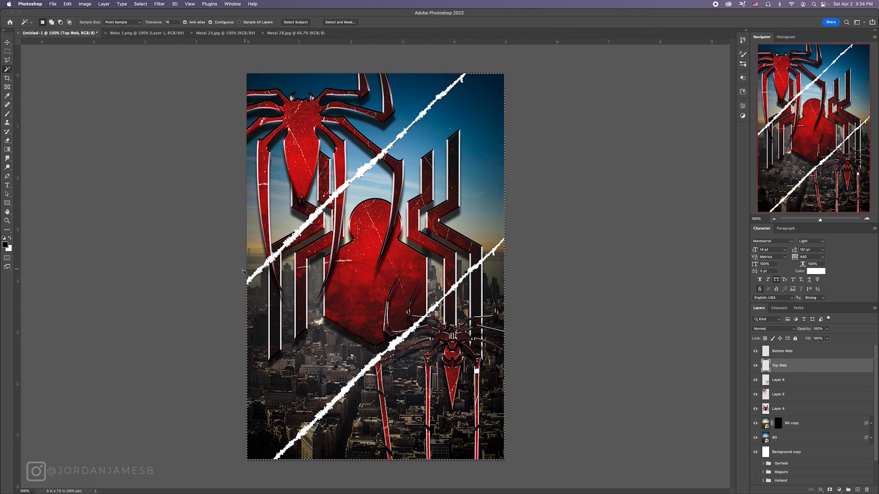
pyautogui.click(779, 423)
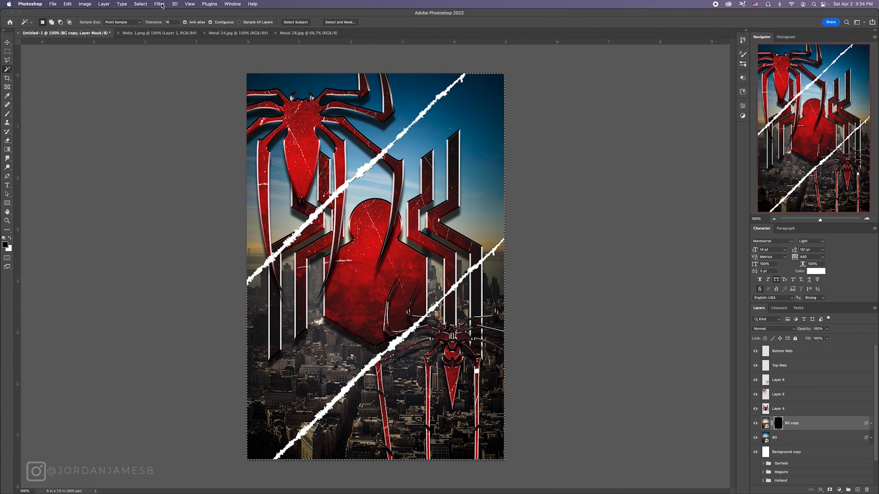
pyautogui.click(140, 5)
pyautogui.click(152, 32)
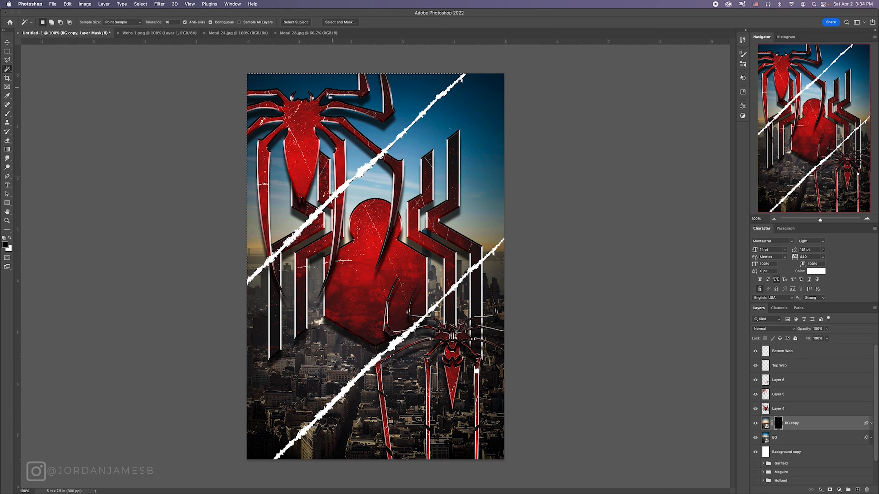
# Fill the selected upper area of the BG copy mask with the white foreground color at 100% opacity and deselect
pyautogui.press('x')
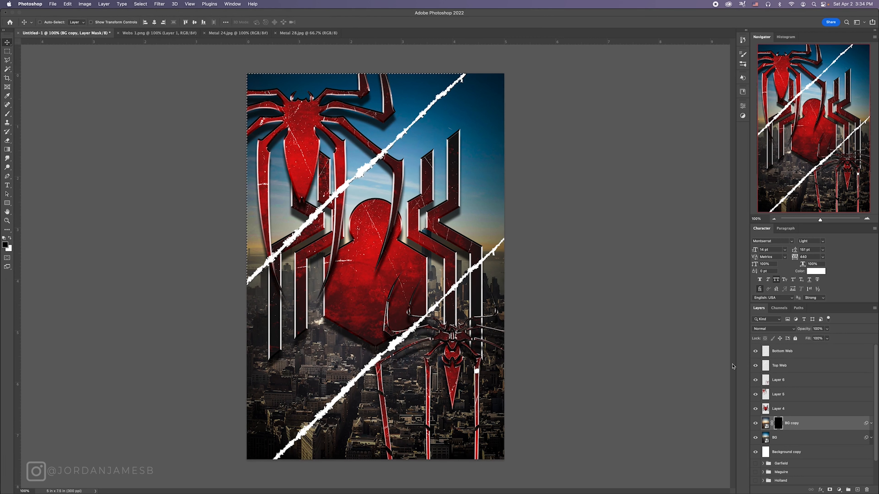
pyautogui.press('c')
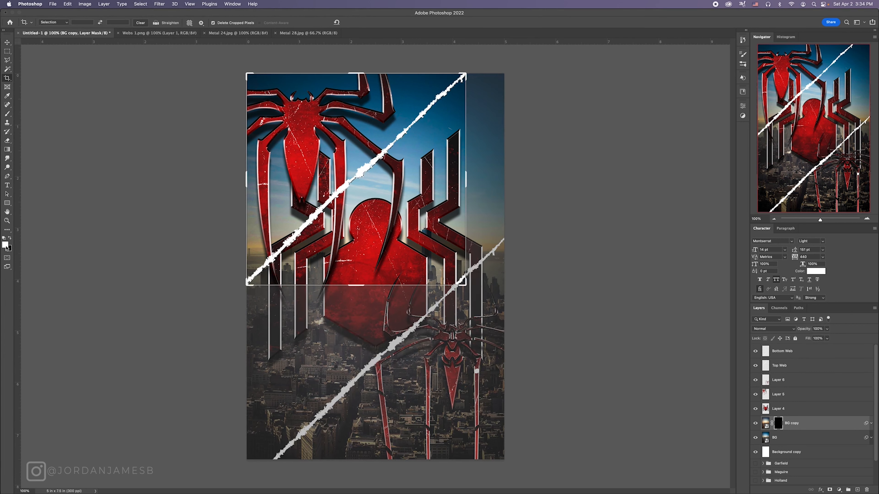
pyautogui.click(7, 43)
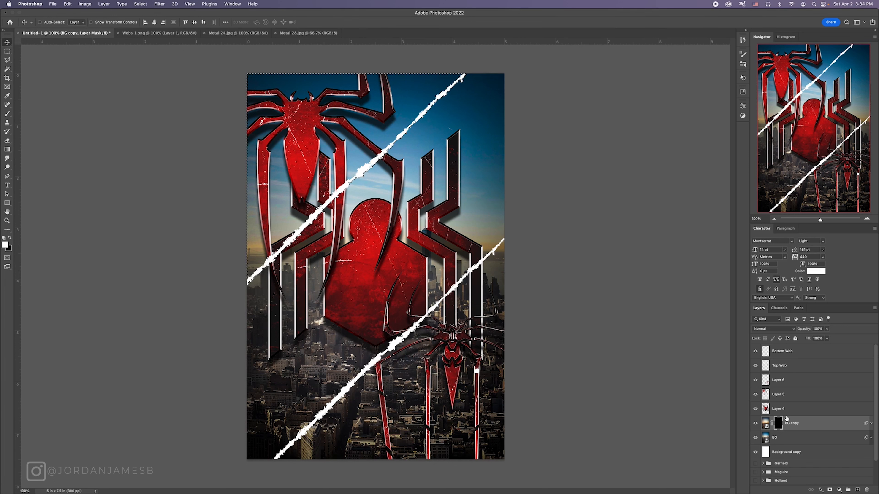
pyautogui.hotkey('shift', 'BackSpace')
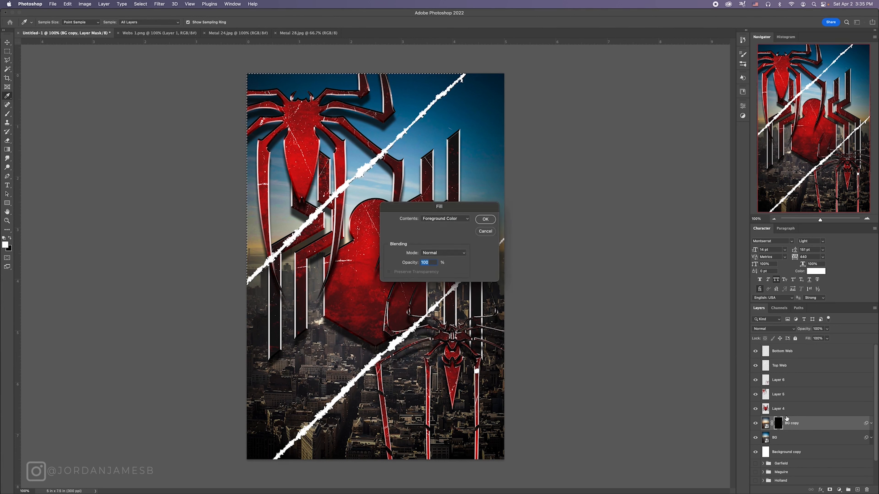
pyautogui.press('Return')
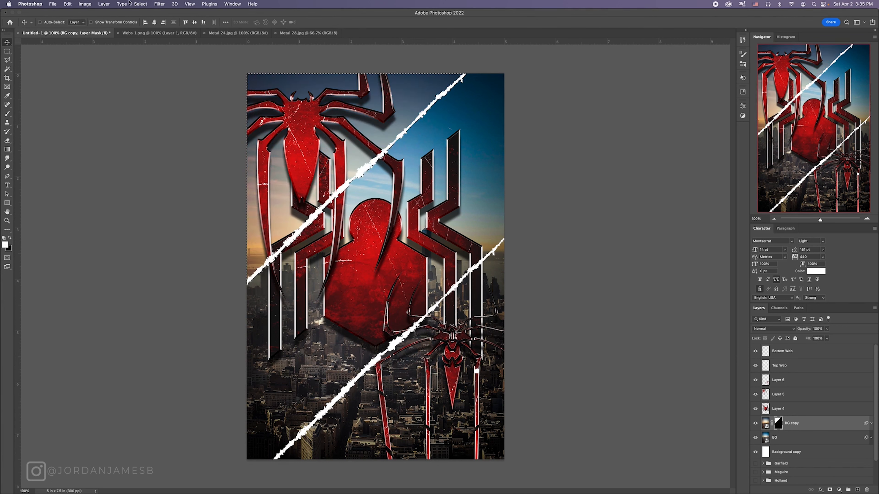
pyautogui.click(68, 4)
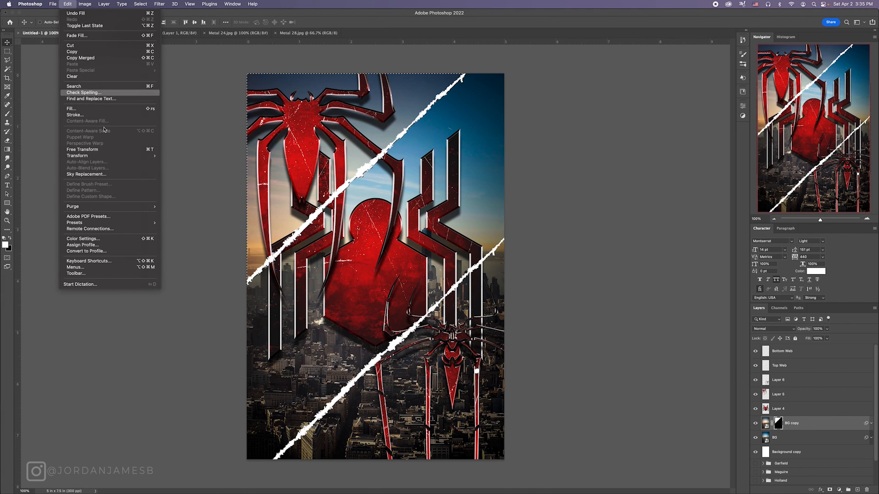
pyautogui.click(302, 161)
pyautogui.press('super+d')
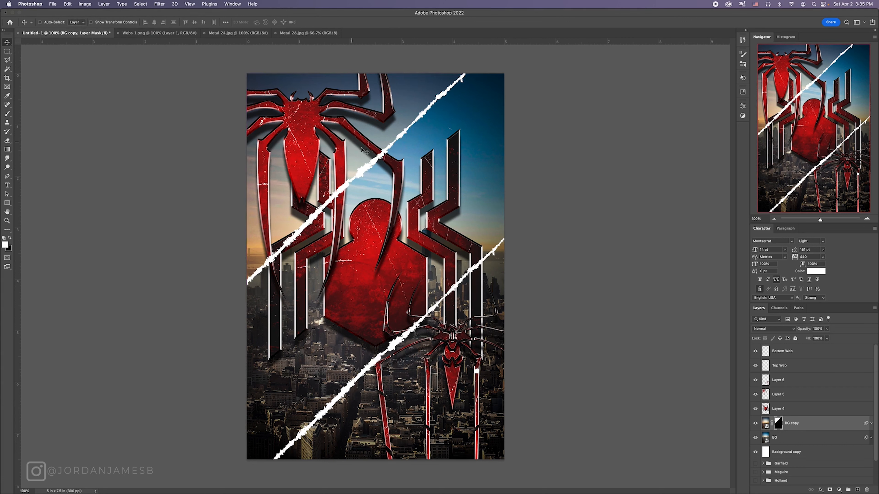
# Duplicate the BG layer above the original and open the copy's Camera Raw smart filter for editing
pyautogui.click(804, 427)
pyautogui.click(829, 441)
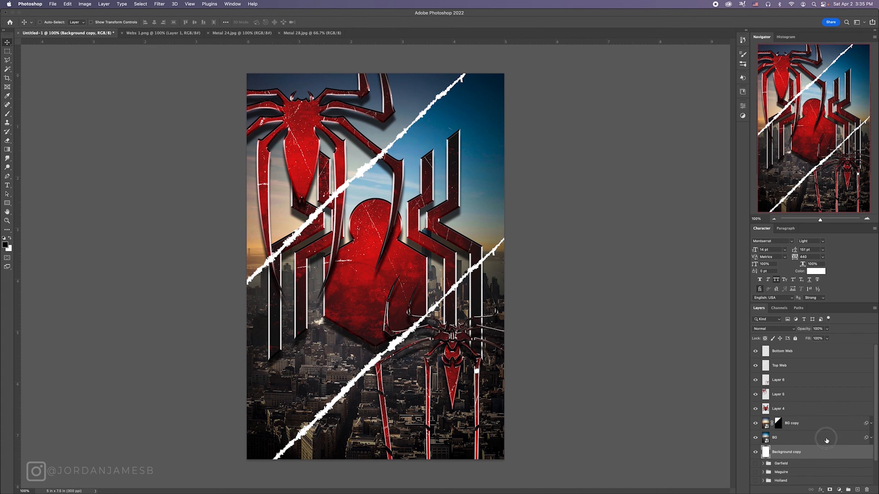
pyautogui.press('super+j')
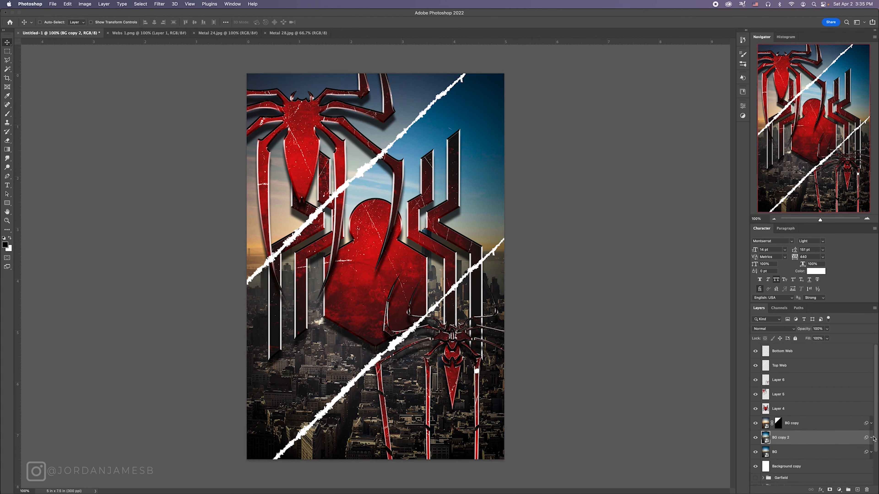
pyautogui.click(872, 438)
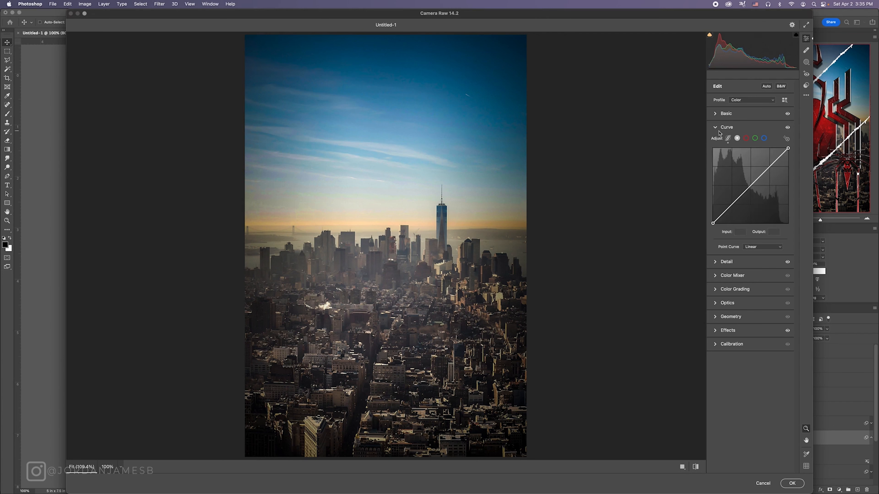
# Set the Basic adjustments to Temperature -12, Contrast +18 and Blacks -27, and slightly lower the Vibrance
pyautogui.click(716, 113)
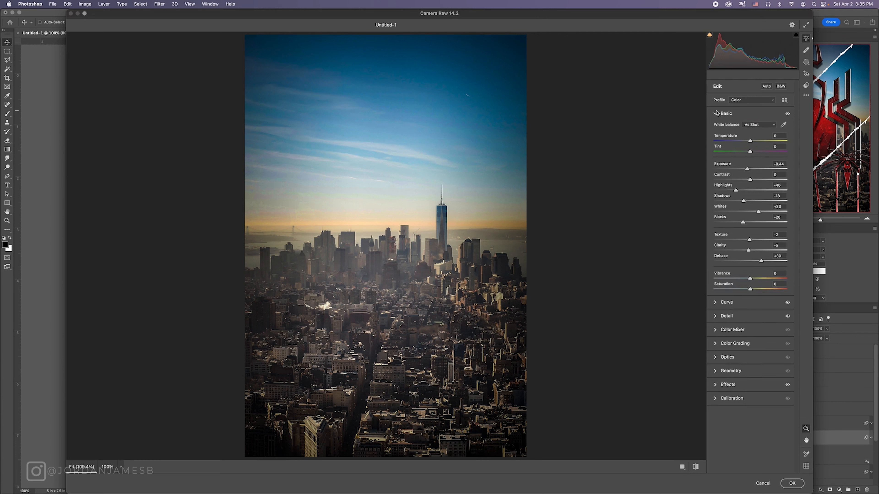
pyautogui.moveTo(750, 137); pyautogui.dragTo(746, 138)
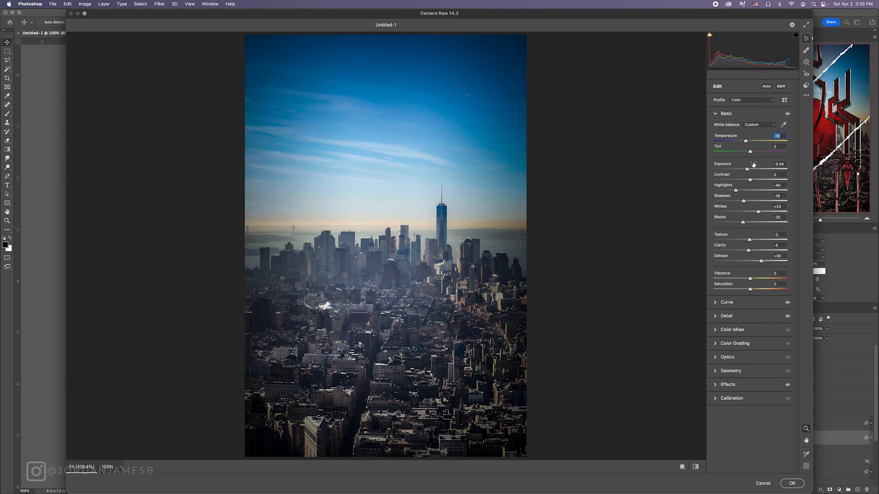
pyautogui.moveTo(749, 179); pyautogui.dragTo(756, 180)
pyautogui.moveTo(743, 222); pyautogui.dragTo(740, 222)
pyautogui.click(725, 303)
pyautogui.click(720, 114)
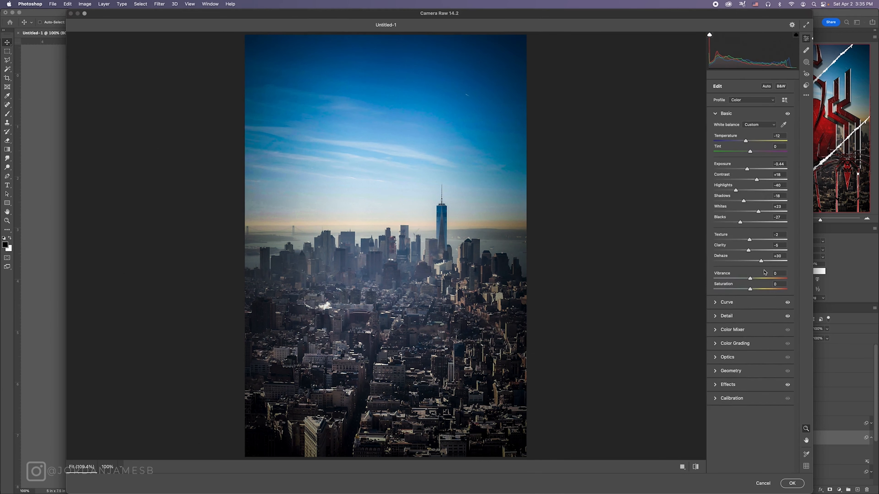
pyautogui.doubleClick(751, 285)
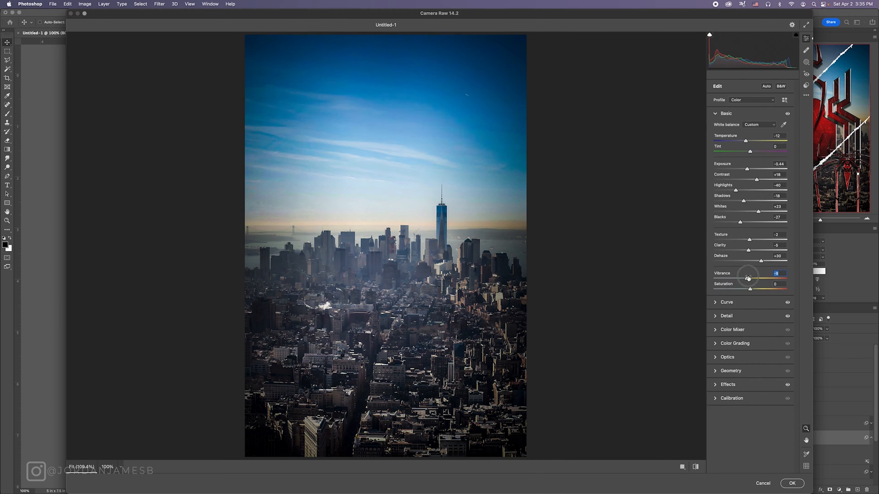
# Pull down the highlights of the blue curve and raise its black point to an output of about 8
pyautogui.click(714, 303)
pyautogui.click(765, 139)
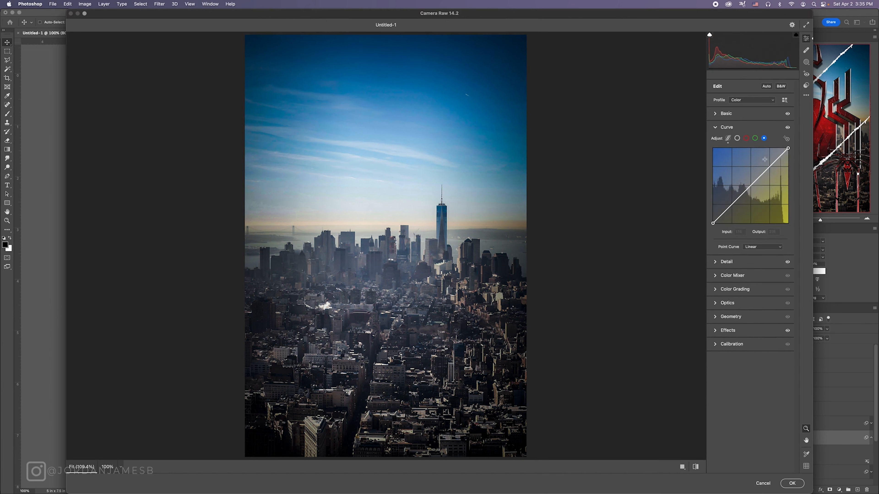
pyautogui.moveTo(768, 166); pyautogui.dragTo(768, 171)
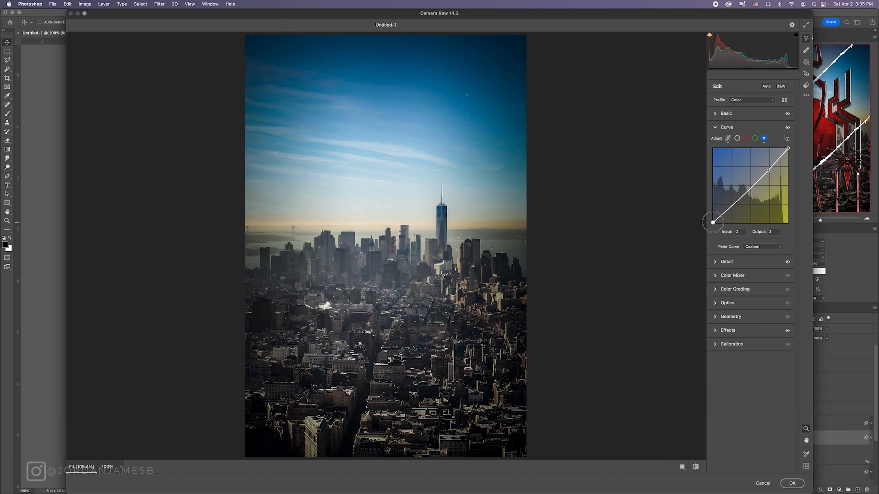
pyautogui.moveTo(713, 222); pyautogui.dragTo(713, 220)
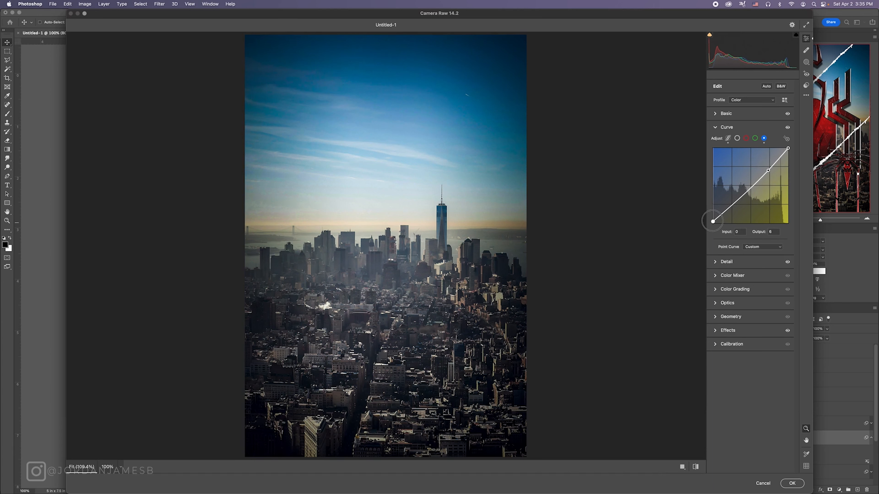
# Add a red curve point at input 192 and output 193, and apply the Camera Raw filter
pyautogui.click(746, 139)
pyautogui.click(769, 166)
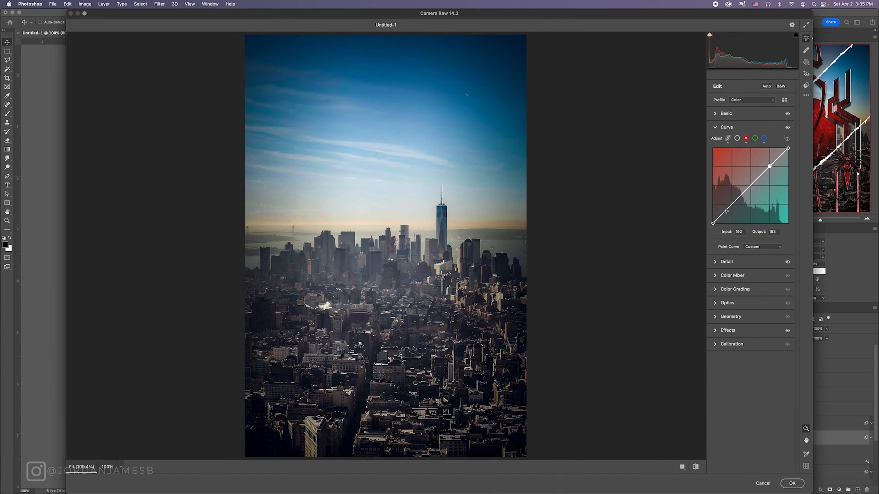
pyautogui.click(713, 224)
pyautogui.press('Return')
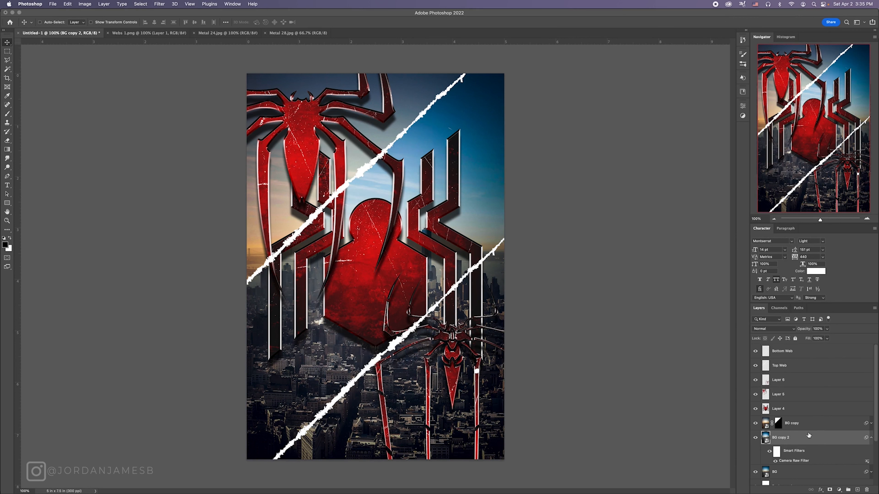
# Add an inverted black layer mask to BG copy 2, and Magic Wand the area below the Bottom Web line with that mask targeted
pyautogui.click(830, 490)
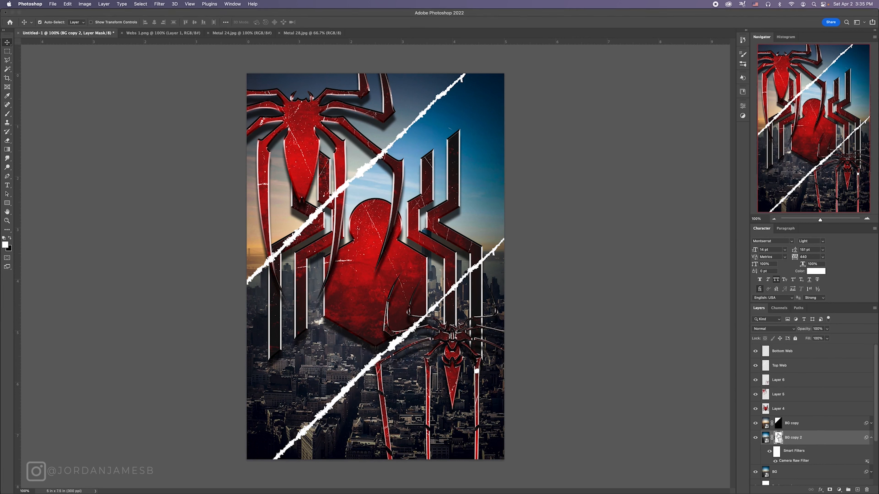
pyautogui.press('super+i')
pyautogui.click(794, 366)
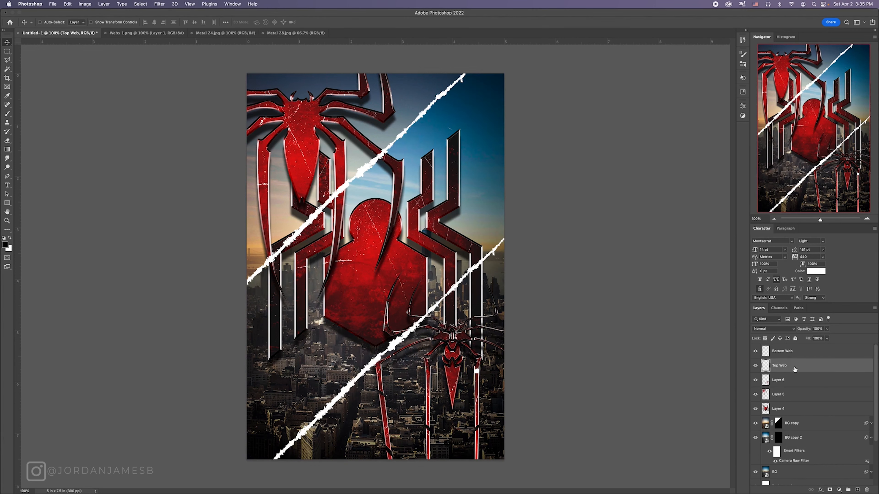
pyautogui.click(796, 353)
pyautogui.press('w')
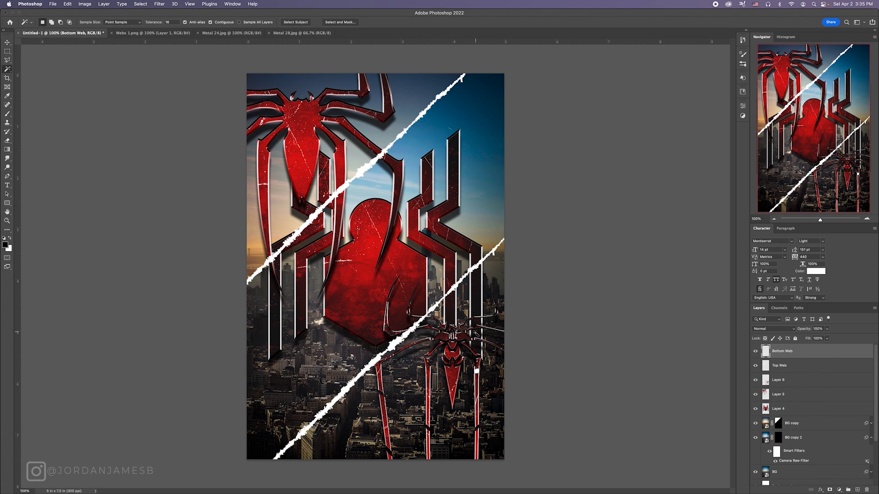
pyautogui.click(414, 398)
pyautogui.press('v')
pyautogui.click(778, 439)
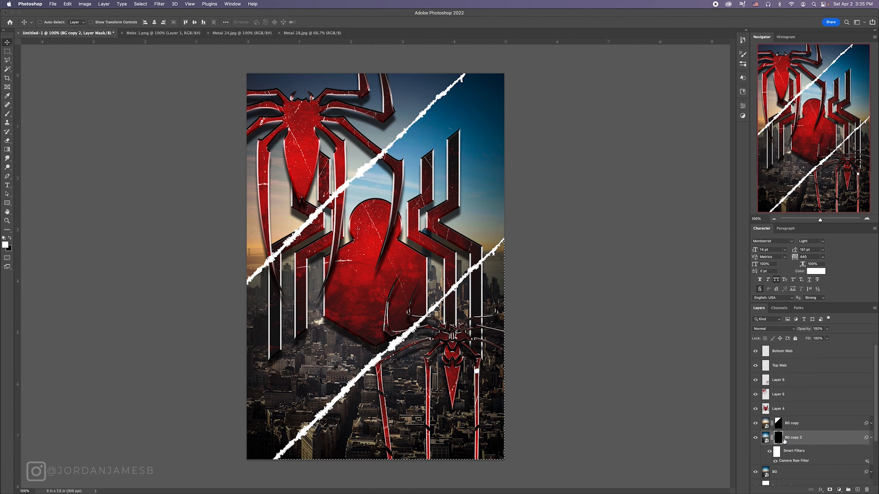
# Fill the selected lower area of the BG copy 2 mask with white, deselect, and collapse the layer's smart filters
pyautogui.press('x')
pyautogui.hotkey('shift', 'BackSpace')
pyautogui.press('Return')
pyautogui.click(870, 437)
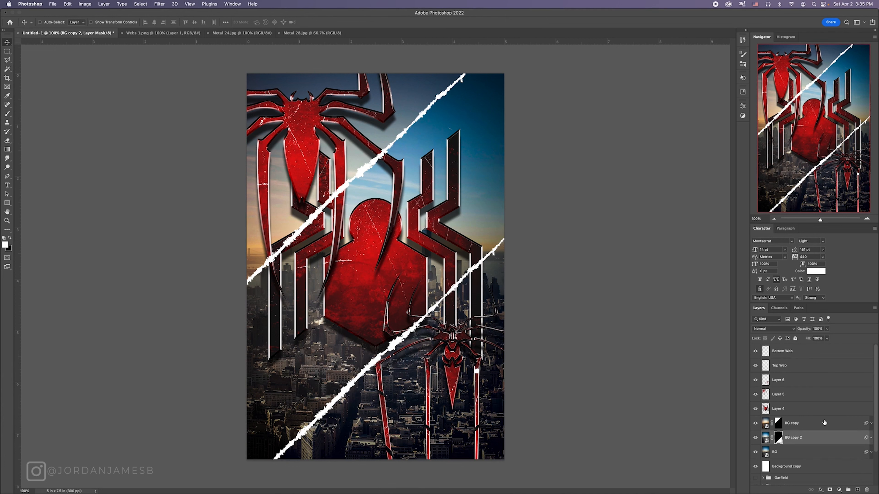
# Move the lower spider logo on Layer 6 slightly down and to the left
pyautogui.click(805, 410)
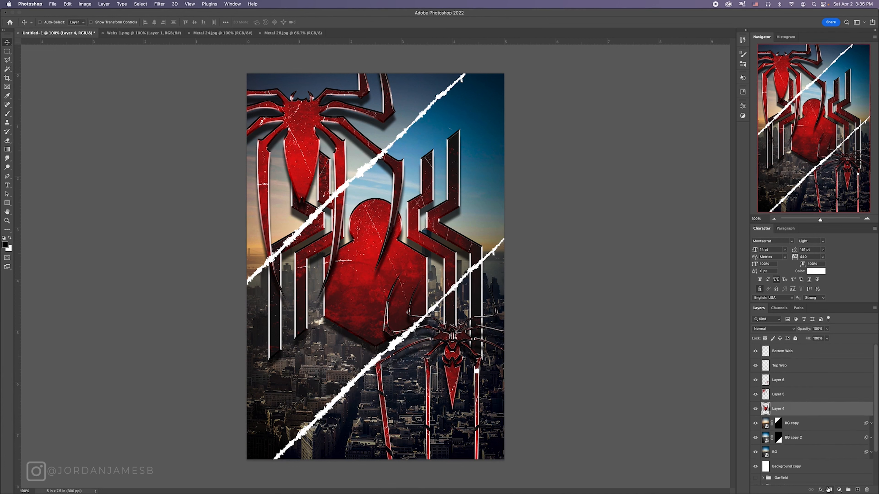
pyautogui.click(756, 409)
pyautogui.click(756, 409)
pyautogui.click(802, 385)
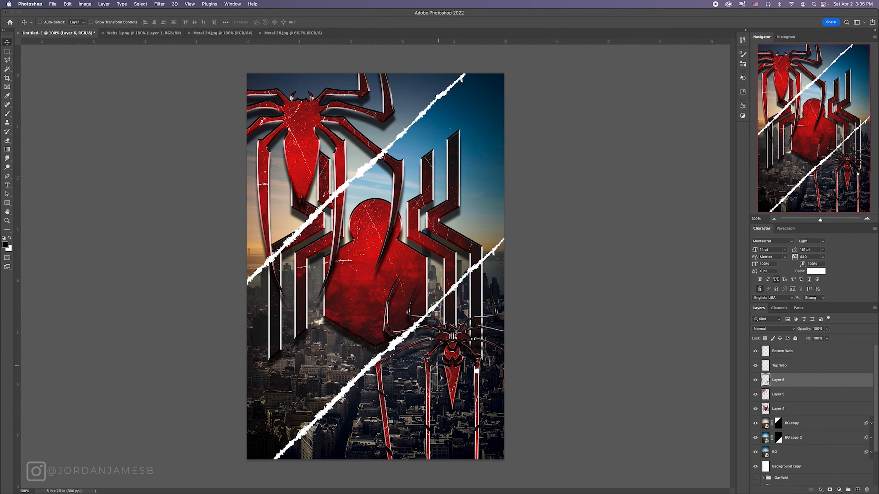
pyautogui.moveTo(439, 369); pyautogui.dragTo(430, 384)
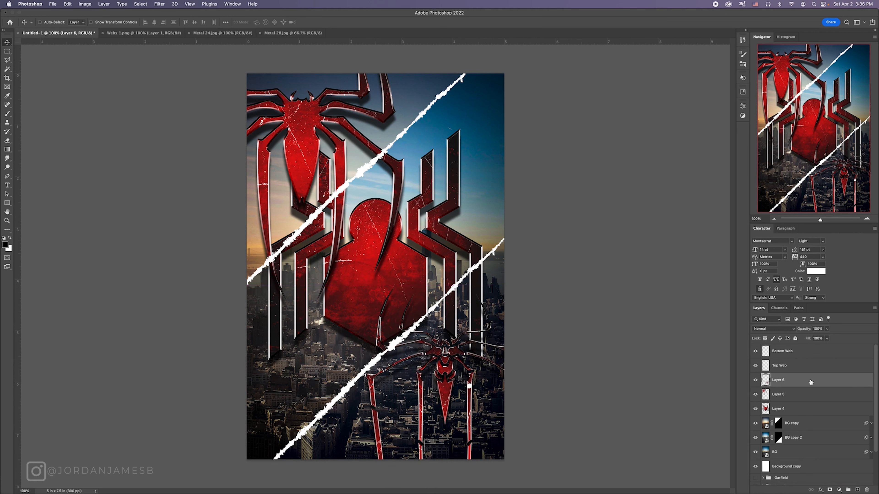
# Move the upper spider logo on Layer 5 about 0.08 in right and 0.13 in down, and scale it down slightly
pyautogui.click(795, 395)
pyautogui.moveTo(346, 133); pyautogui.dragTo(350, 141)
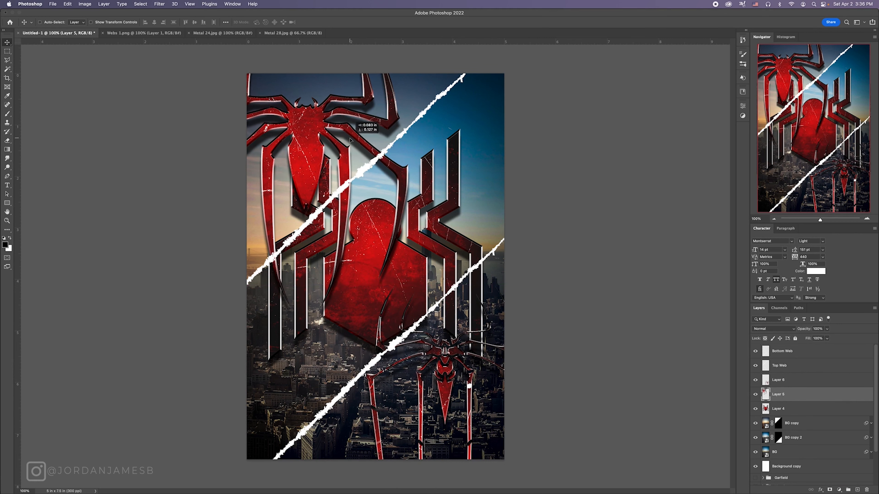
pyautogui.press('super+t')
pyautogui.moveTo(411, 171); pyautogui.dragTo(373, 155)
pyautogui.press('Return')
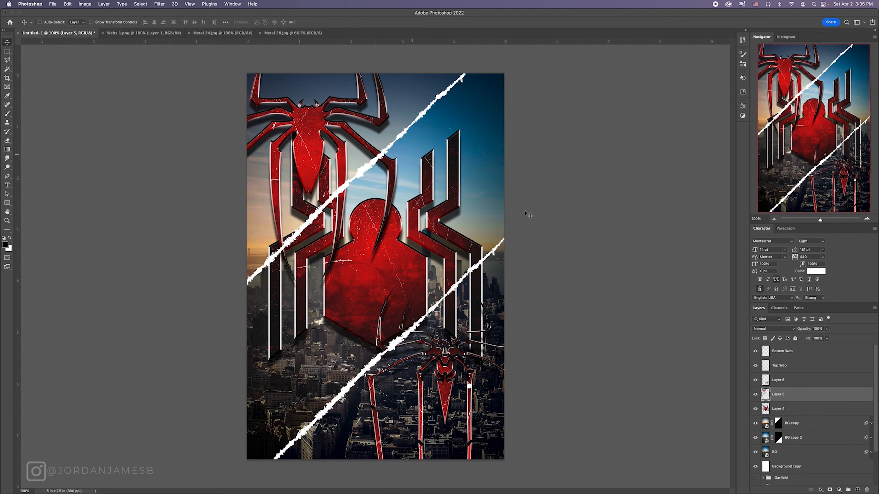
# Scale down the middle spider logo on Layer 4 slightly around its center
pyautogui.click(781, 409)
pyautogui.press('super+t')
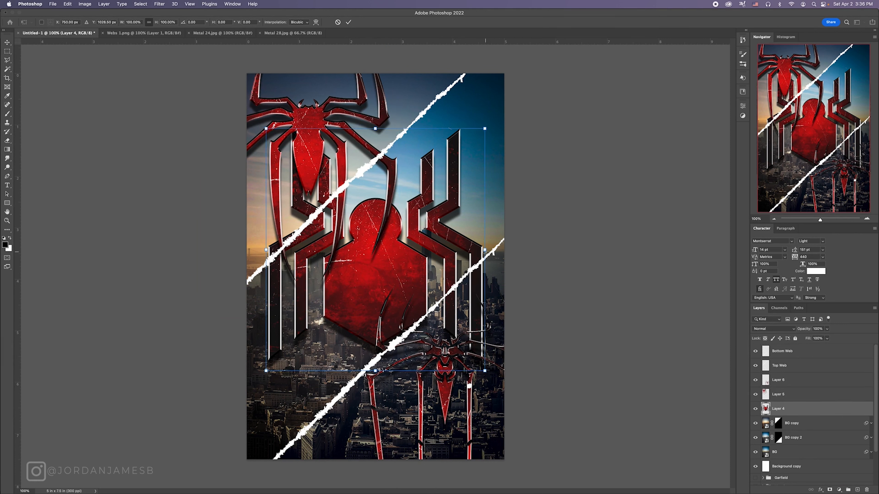
pyautogui.moveTo(489, 249); pyautogui.dragTo(452, 260)
pyautogui.press('Return')
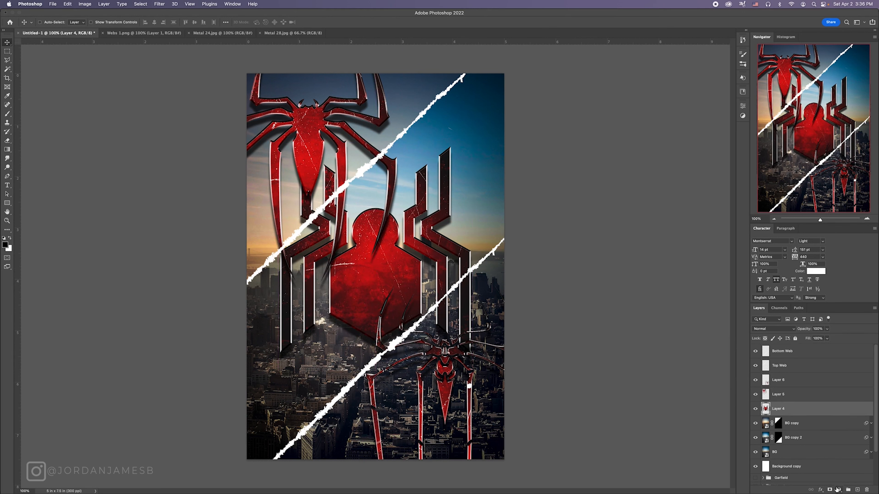
# Add white layer masks to the three spider logos on Layer 4, Layer 5 and Layer 6
pyautogui.click(830, 489)
pyautogui.click(807, 400)
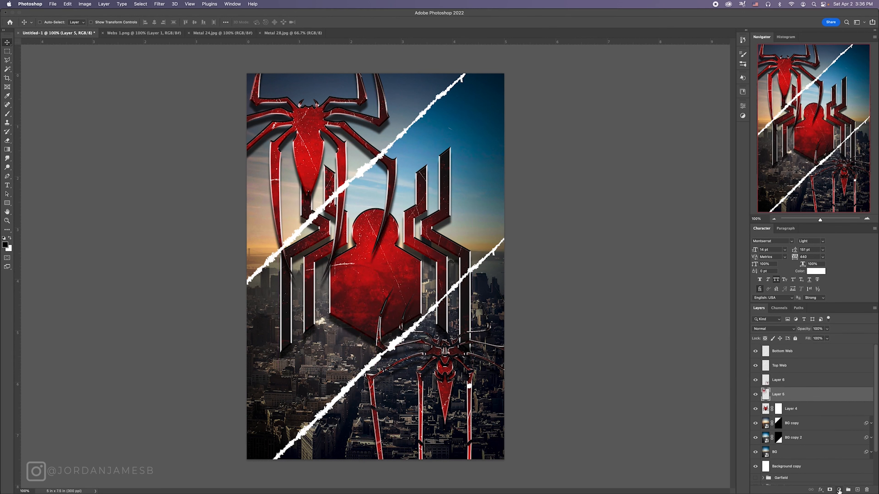
pyautogui.click(830, 490)
pyautogui.click(801, 380)
pyautogui.click(830, 490)
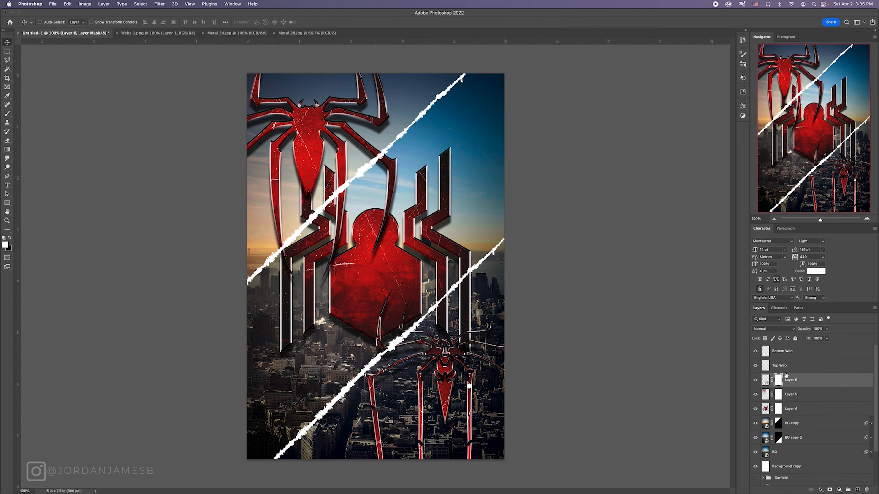
# Magic Wand the area below the Top Web line, fill it with black on the Layer 5 mask, deselect and check the masked logo
pyautogui.click(784, 370)
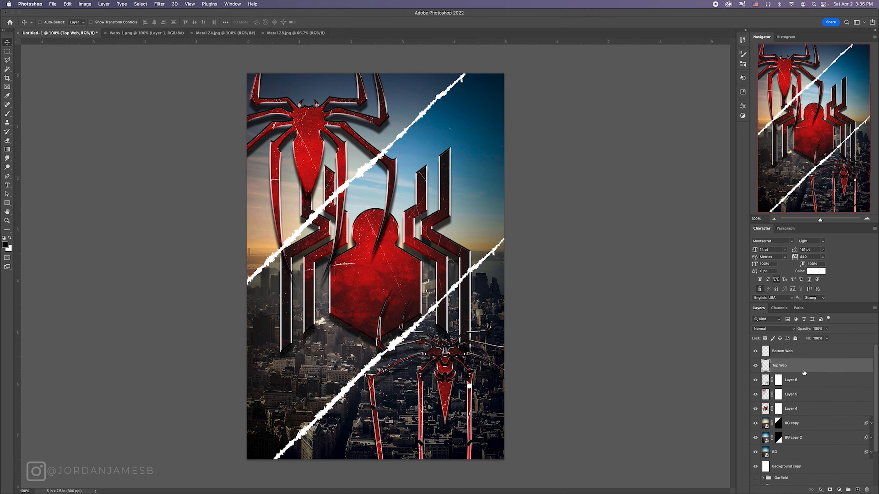
pyautogui.press('w')
pyautogui.click(395, 220)
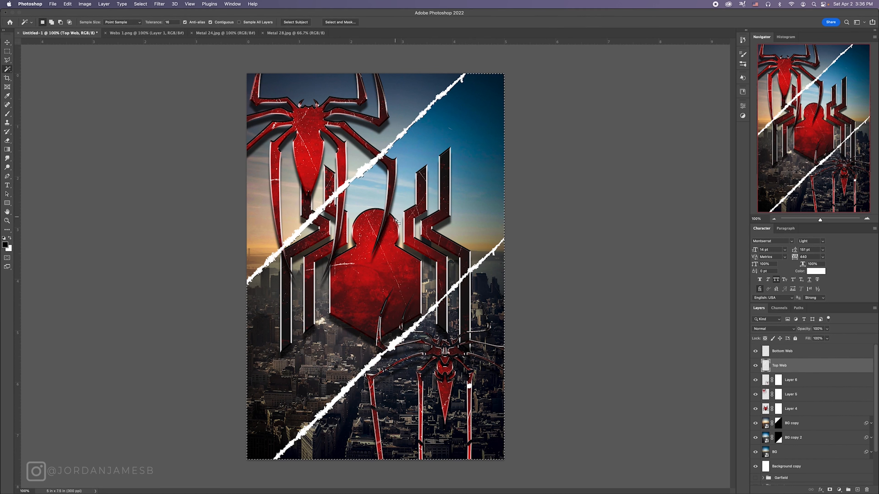
pyautogui.click(794, 398)
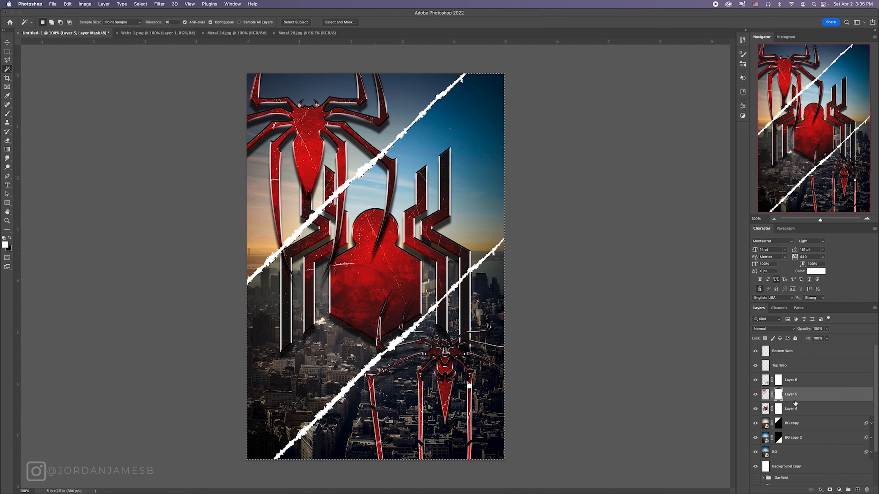
pyautogui.hotkey('shift', 'BackSpace')
pyautogui.press('Return')
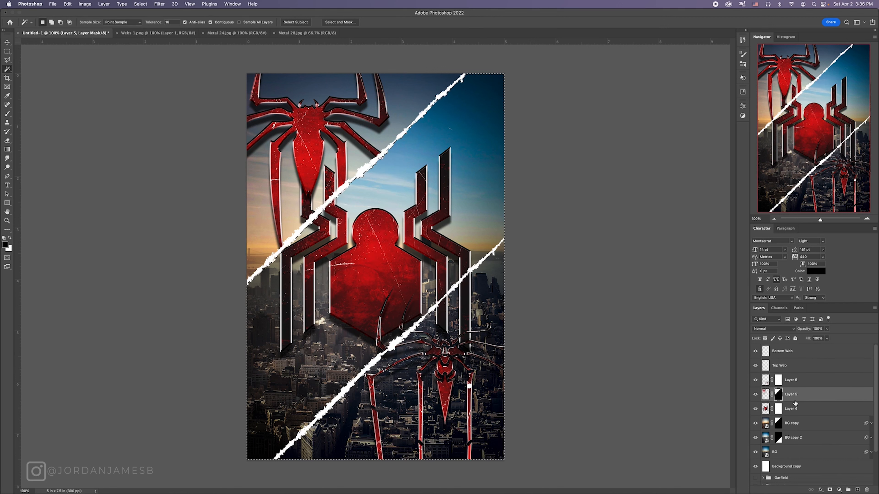
pyautogui.press('super+d')
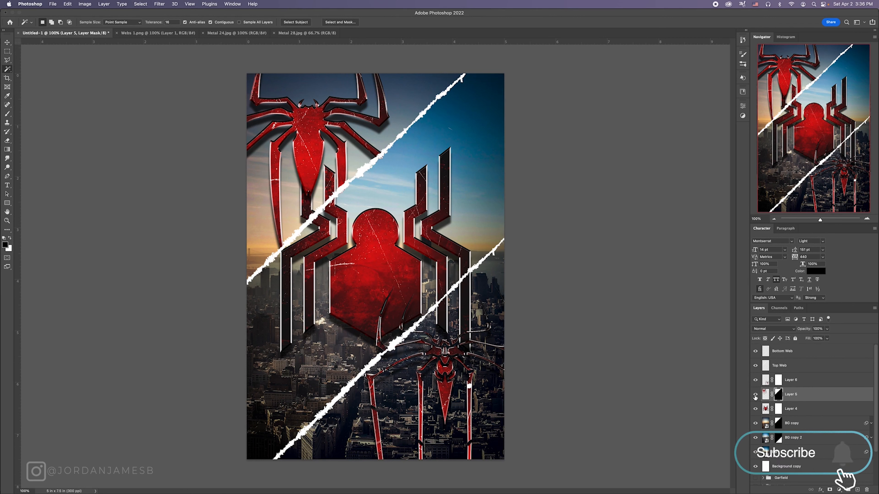
pyautogui.click(756, 394)
pyautogui.click(755, 395)
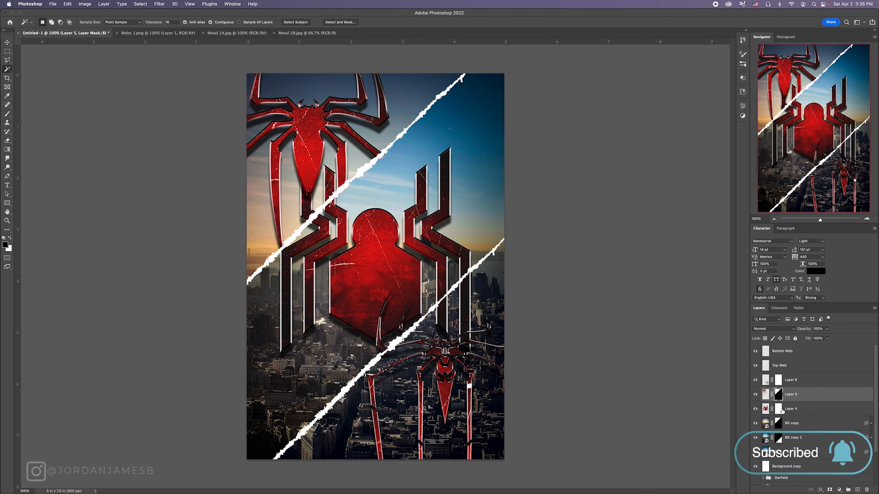
# Magic Wand the area below the Bottom Web line, fill it with black on the Layer 4 mask and deselect
pyautogui.click(783, 411)
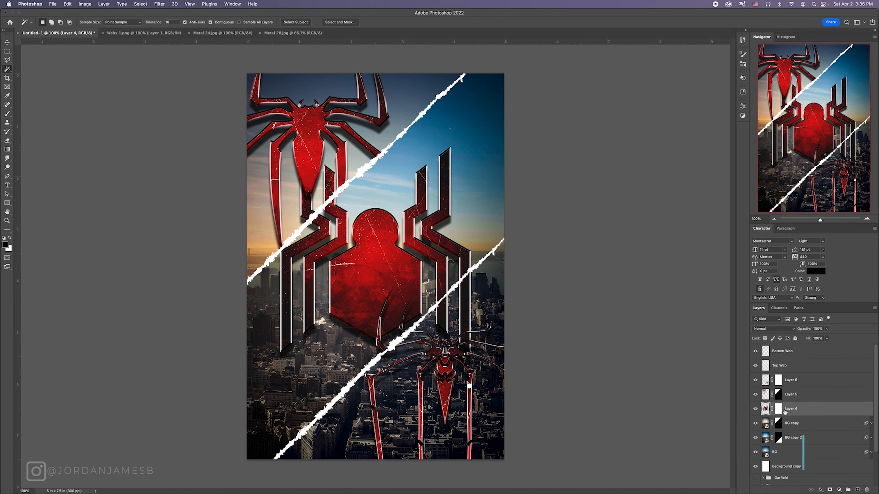
pyautogui.click(779, 410)
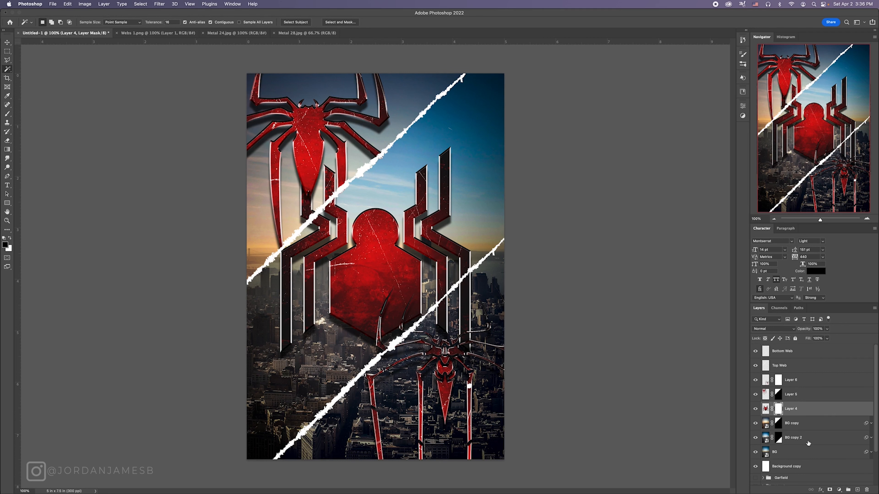
pyautogui.click(791, 356)
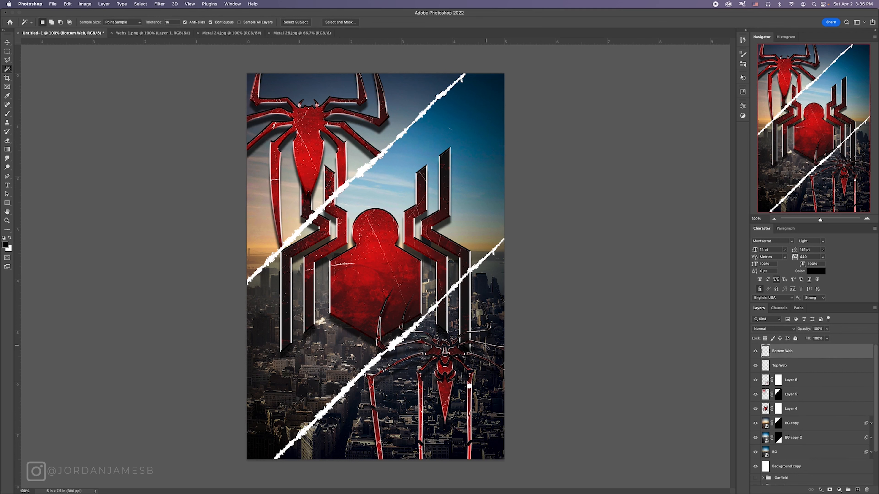
pyautogui.keyDown('super'); pyautogui.click(782, 420); pyautogui.keyUp('super')
pyautogui.click(778, 410)
pyautogui.hotkey('shift', 'BackSpace')
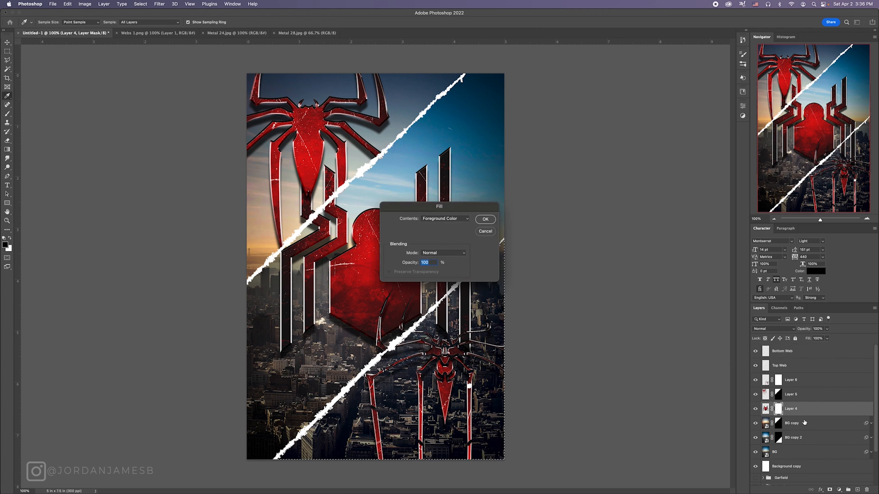
pyautogui.press('Return')
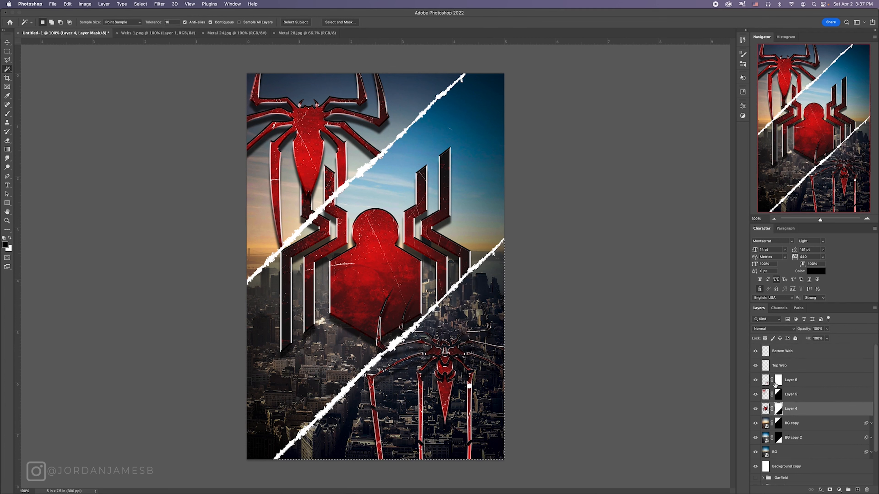
pyautogui.press('super+d')
# Magic Wand the area above the Top Web line, fill it with black on the Layer 4 mask and deselect
pyautogui.click(782, 363)
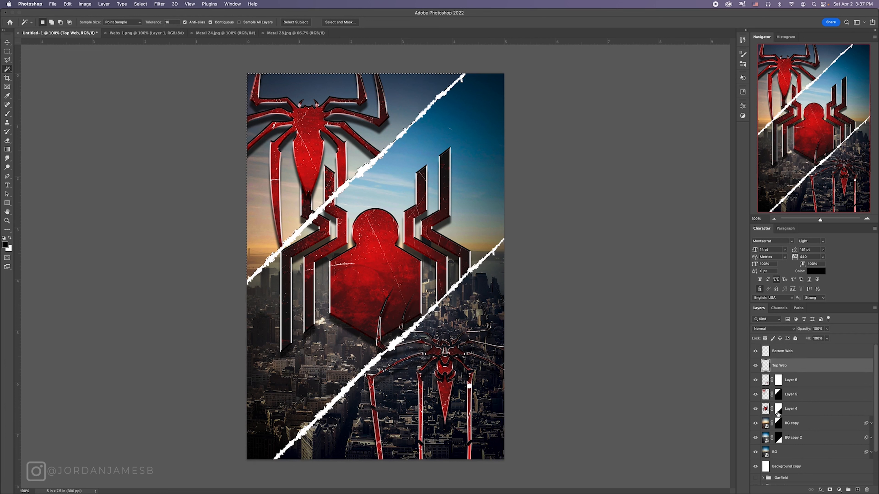
pyautogui.click(780, 410)
pyautogui.hotkey('shift', 'BackSpace')
pyautogui.press('Return')
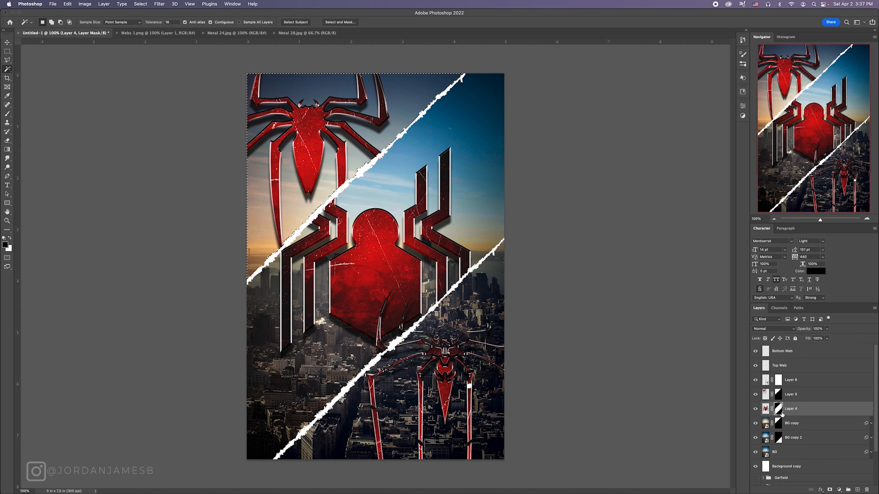
pyautogui.press('super+d')
# Select the area above the Bottom Web line, fill it with black on the Layer 6 mask, deselect and check the masked logos
pyautogui.click(781, 384)
pyautogui.click(779, 369)
pyautogui.click(782, 357)
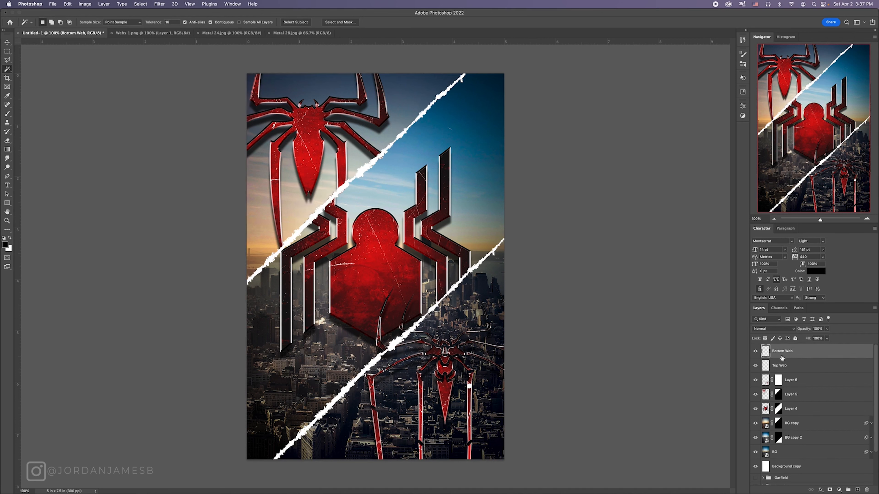
pyautogui.press('super+a')
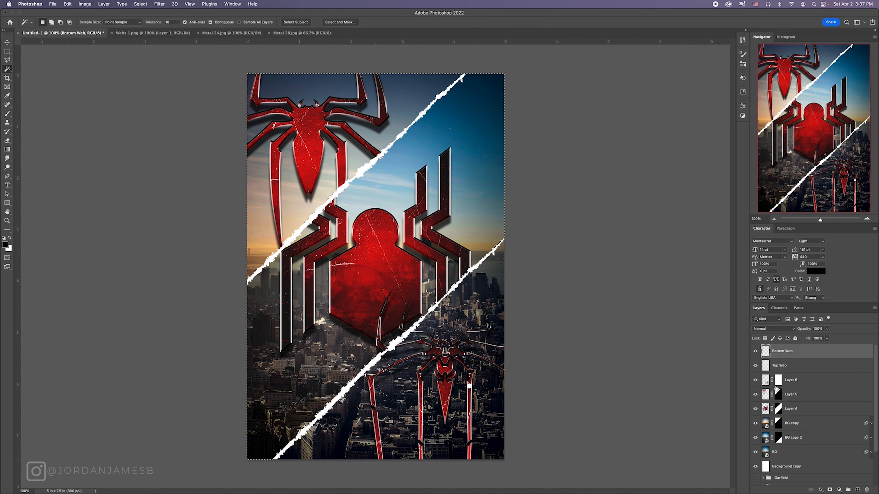
pyautogui.click(780, 385)
pyautogui.hotkey('shift', 'BackSpace')
pyautogui.press('Return')
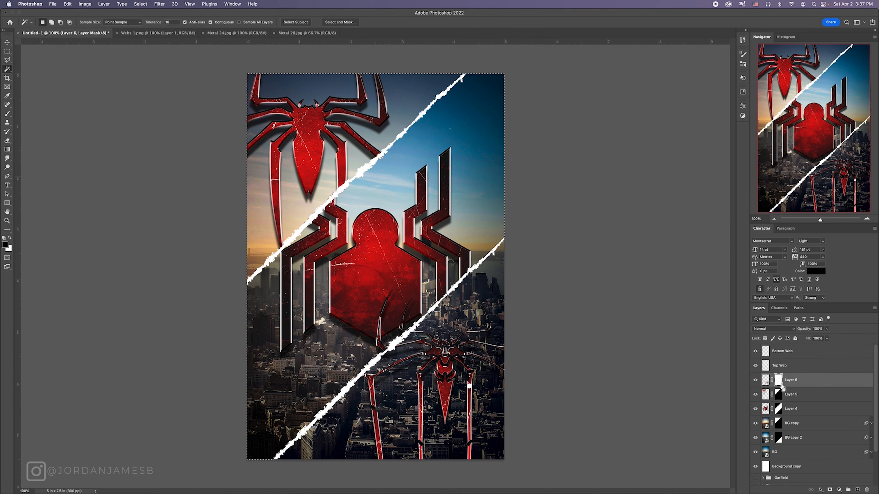
pyautogui.press('super+d')
pyautogui.press('v')
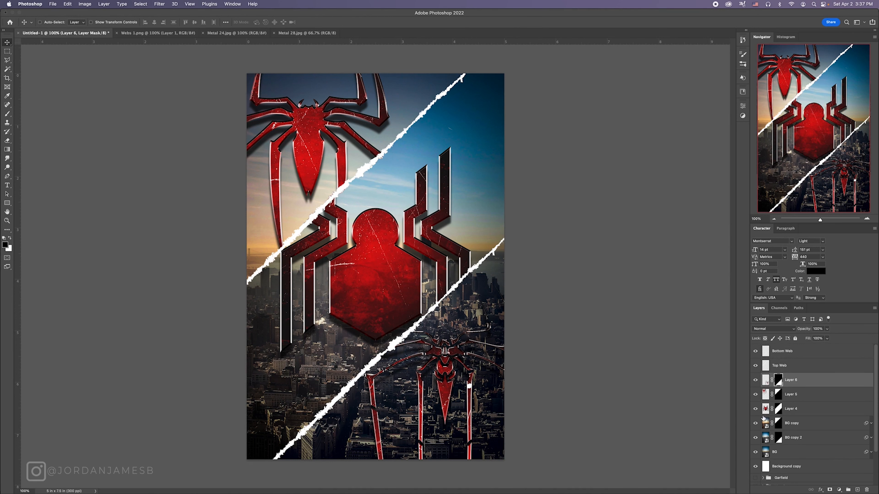
pyautogui.click(756, 409)
pyautogui.click(755, 409)
# With a smaller black Brush at 100% flow, paint out stray logo bits along the web lines on the Layer 4 mask
pyautogui.click(867, 220)
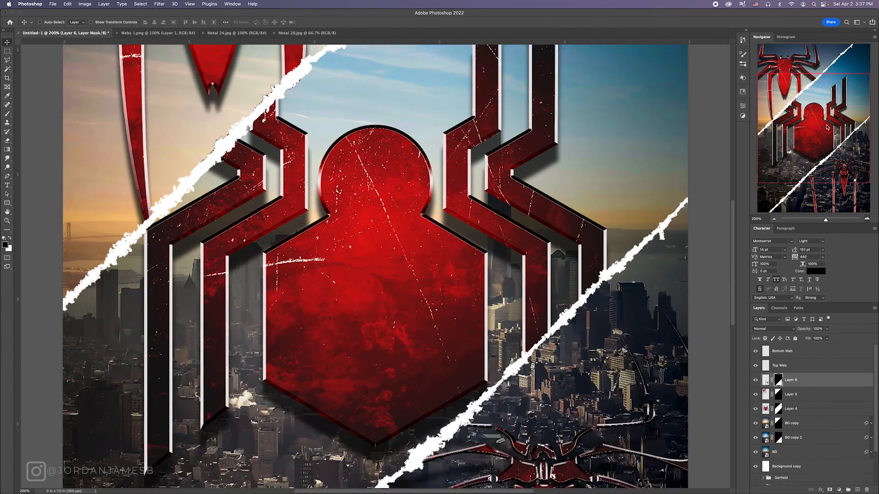
pyautogui.moveTo(827, 127); pyautogui.dragTo(787, 94)
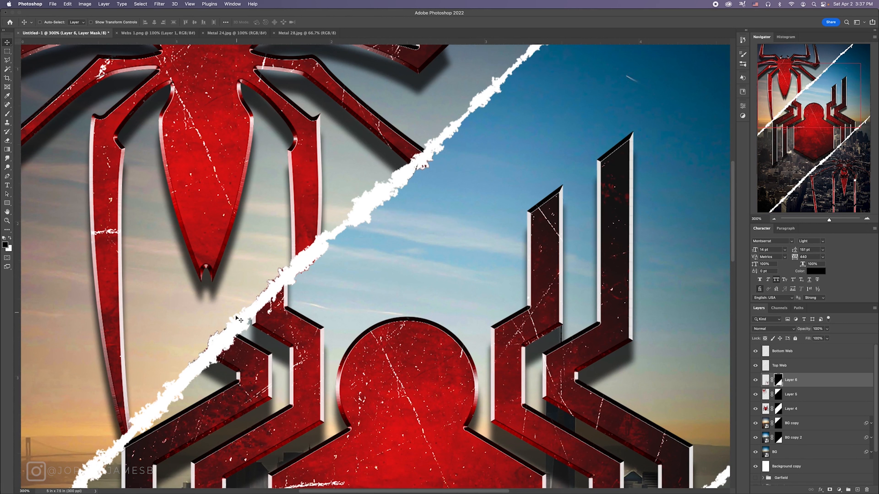
pyautogui.click(778, 409)
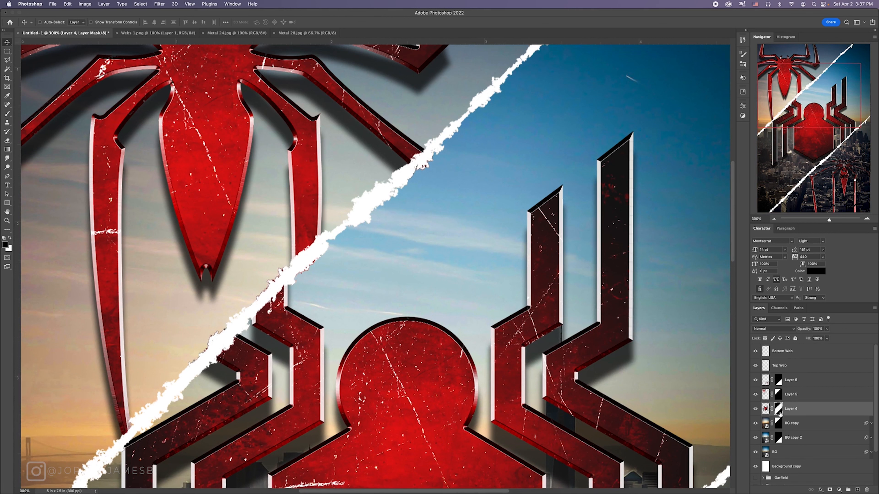
pyautogui.click(6, 115)
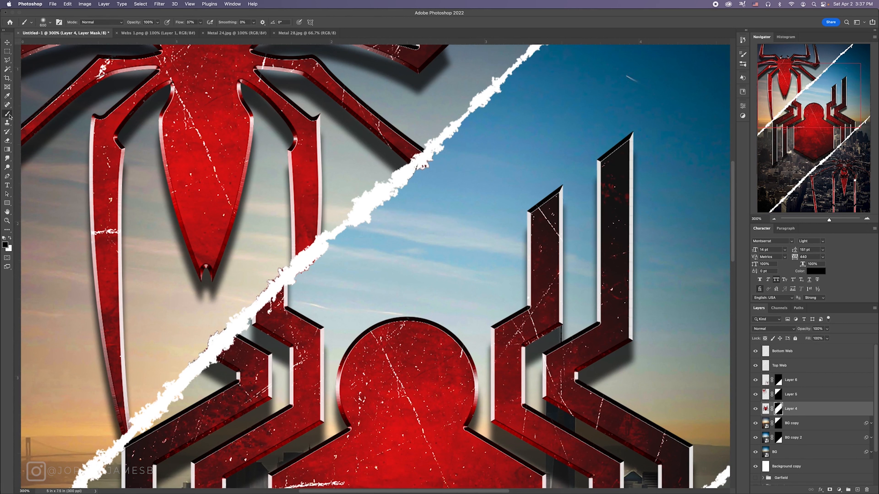
pyautogui.press('[')
pyautogui.press('[')
pyautogui.press('[')
pyautogui.press('[')
pyautogui.press('[')
pyautogui.press('[')
pyautogui.press('[')
pyautogui.press('[')
pyautogui.hotkey('shift', '0')
pyautogui.scroll(-2, 165, 375)
pyautogui.hscroll(-2, 165, 375)
pyautogui.scroll(-10, 253, 344)
pyautogui.hscroll(8, 253, 345)
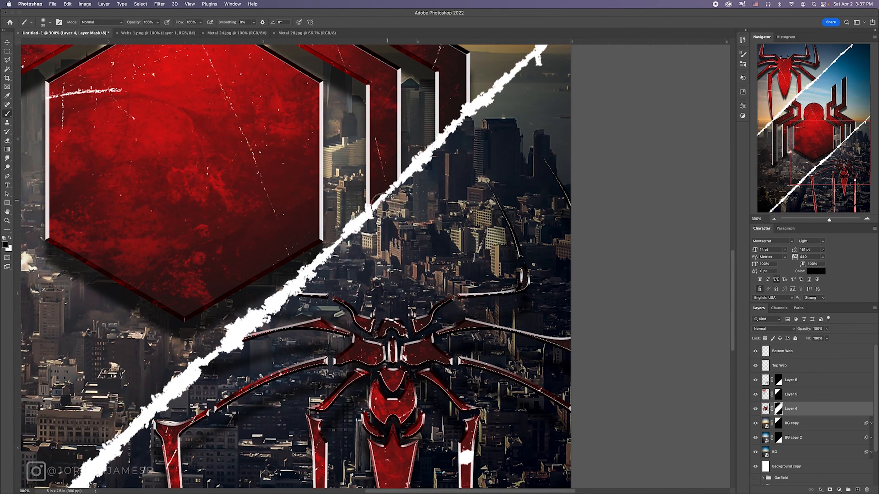
pyautogui.scroll(-8, 195, 362)
pyautogui.hscroll(-7, 195, 362)
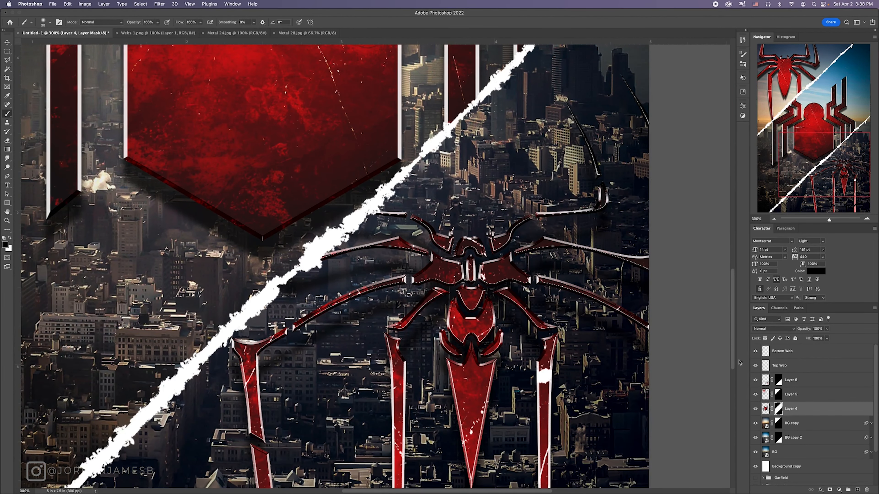
# Paint black on the Layer 5 mask where the upper spider's leg tips poke past the Top Web line
pyautogui.click(779, 395)
pyautogui.scroll(8, 424, 202)
pyautogui.hscroll(-9, 424, 202)
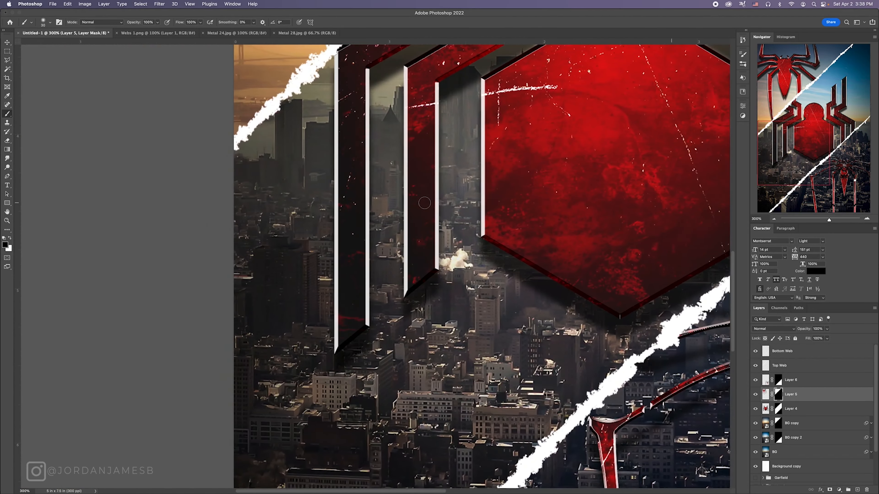
pyautogui.scroll(8, 424, 202)
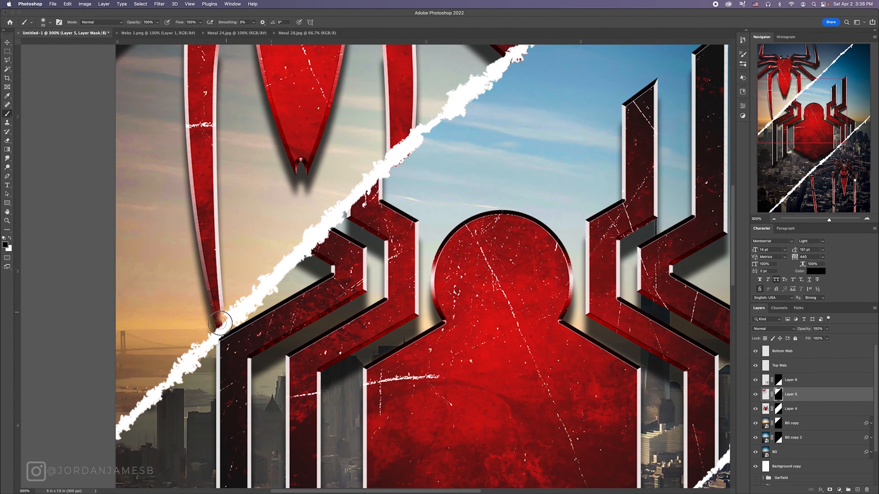
pyautogui.click(223, 326)
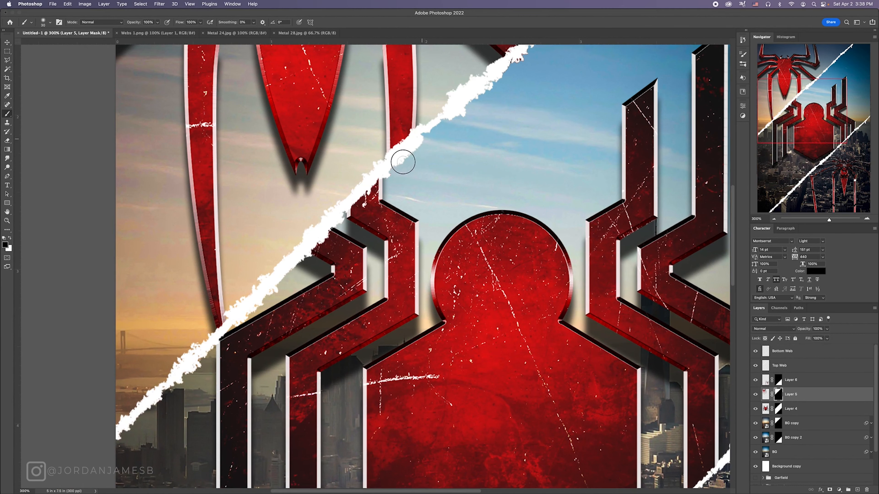
pyautogui.scroll(3, 453, 162)
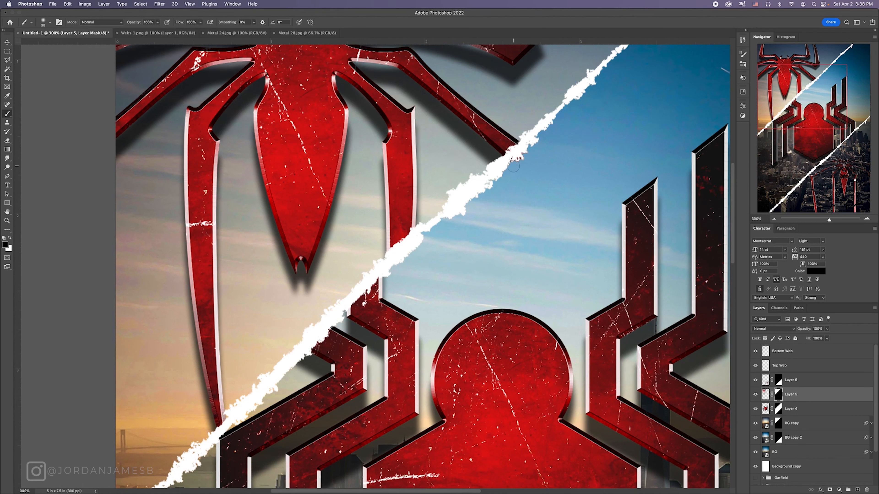
pyautogui.moveTo(513, 166)
pyautogui.mouseDown()
pyautogui.moveTo(528, 148)
pyautogui.moveTo(518, 162)
pyautogui.mouseUp()
# Check the Layer 6 mask along the Bottom Web line for leftover logo edges and return to the full poster view
pyautogui.scroll(-10, 517, 162)
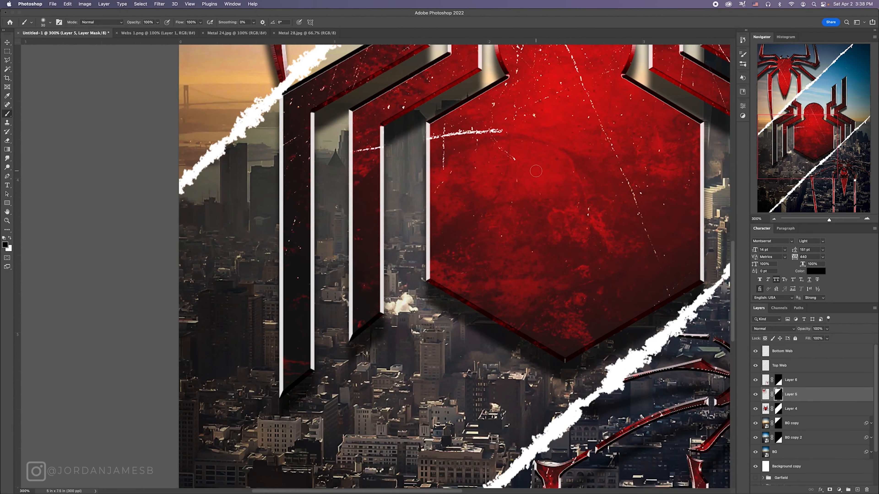
pyautogui.hscroll(3, 536, 171)
pyautogui.click(779, 380)
pyautogui.hscroll(6, 599, 283)
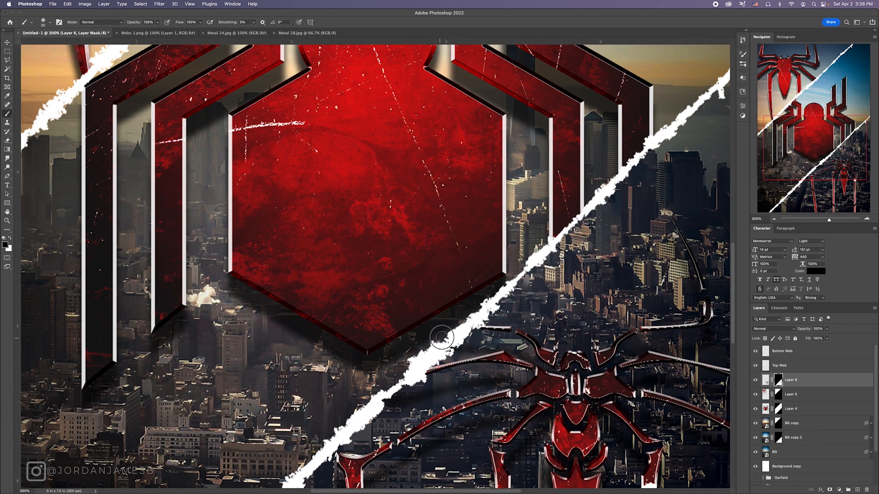
pyautogui.scroll(-2, 402, 354)
pyautogui.hscroll(-3, 402, 354)
pyautogui.scroll(-2, 402, 354)
pyautogui.hscroll(-2, 402, 354)
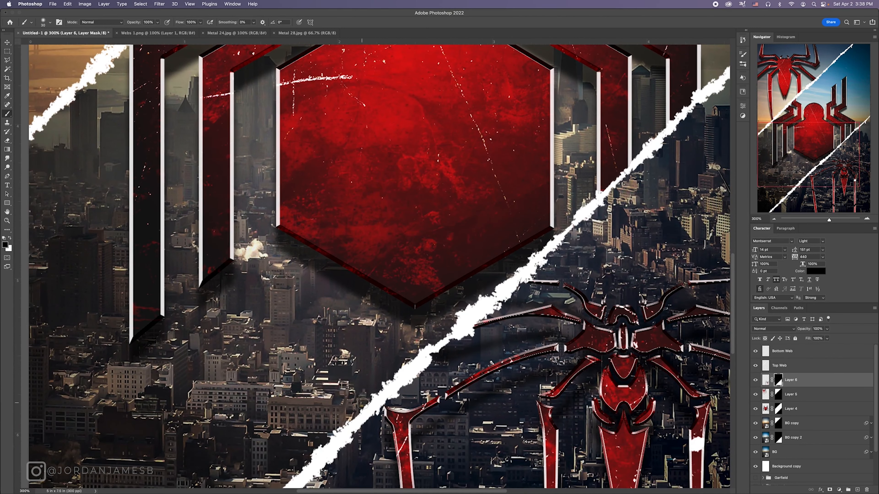
pyautogui.press('v')
pyautogui.click(774, 219)
pyautogui.click(774, 220)
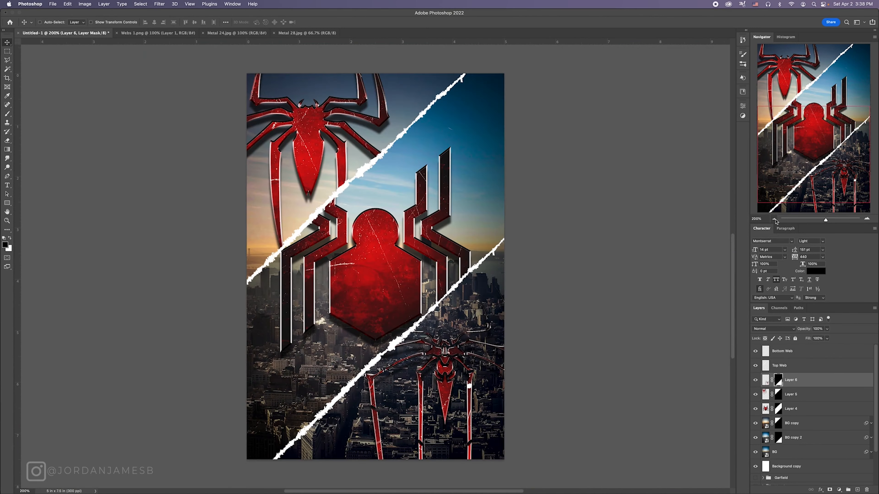
# Try the Overlay blend mode on the Top Web and Bottom Web layers and return both to Normal
pyautogui.click(804, 364)
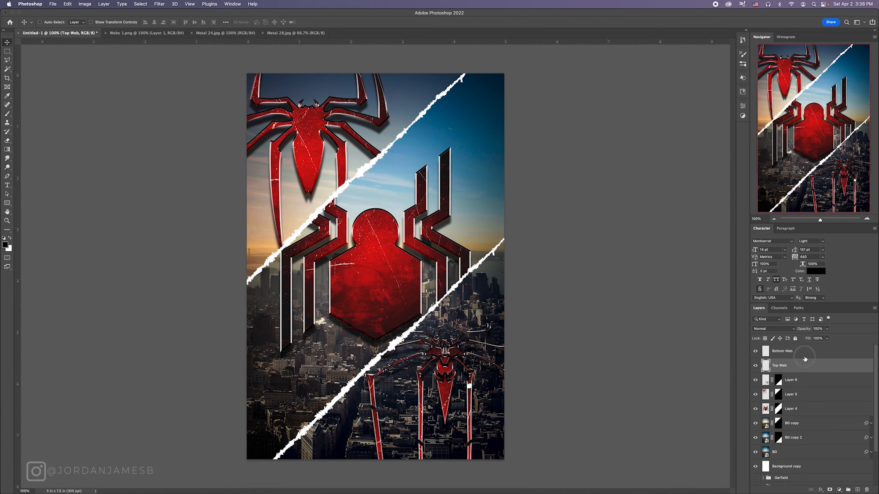
pyautogui.keyDown('shift'); pyautogui.click(805, 356); pyautogui.keyUp('shift')
pyautogui.click(773, 329)
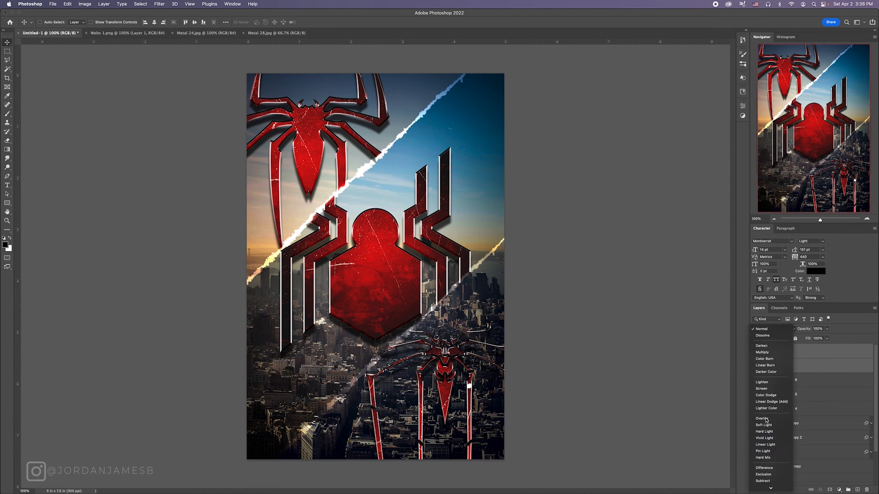
pyautogui.click(763, 419)
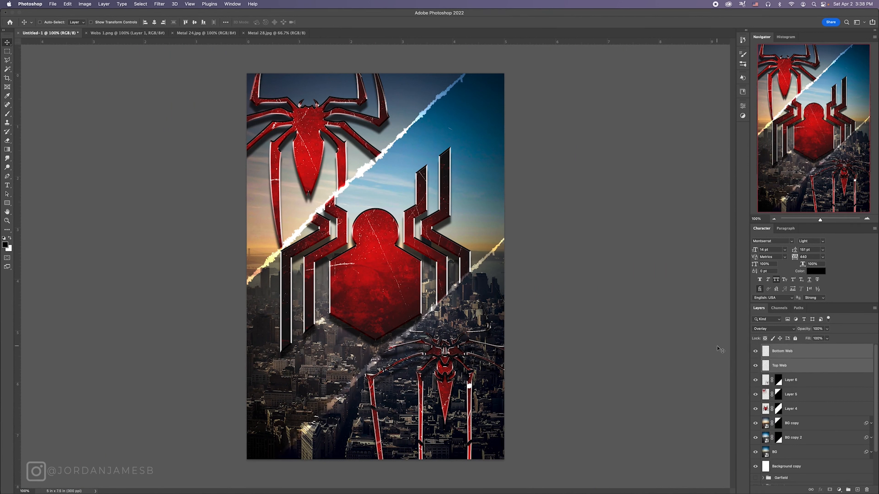
pyautogui.click(774, 329)
pyautogui.click(770, 240)
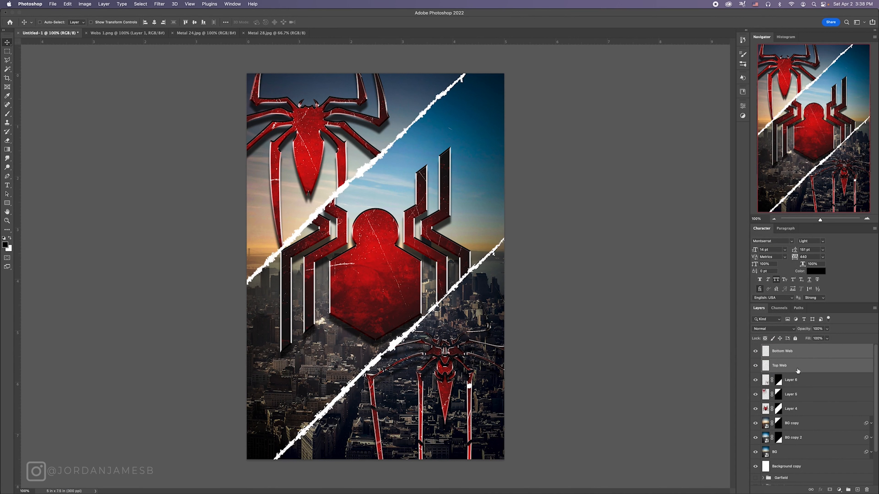
# Fill the web-line selection with black on the Layer 6, Layer 5 and Layer 4 masks, and check the result with both webs hidden
pyautogui.click(804, 366)
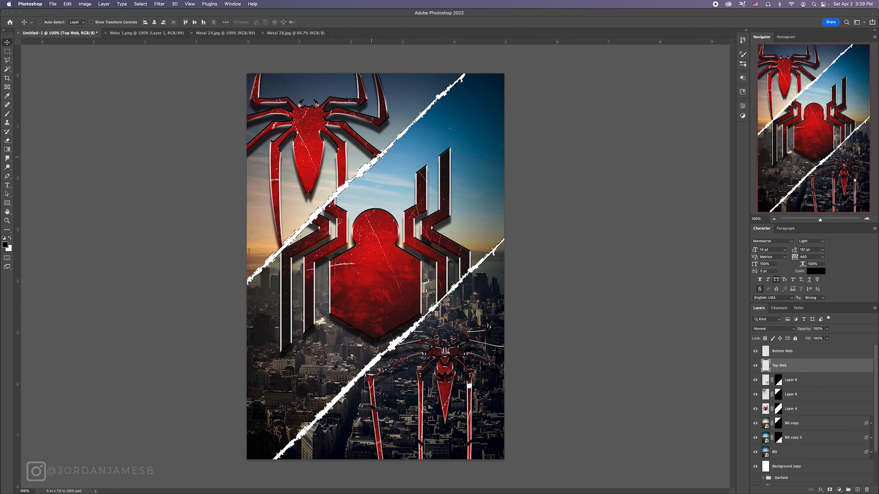
pyautogui.click(778, 382)
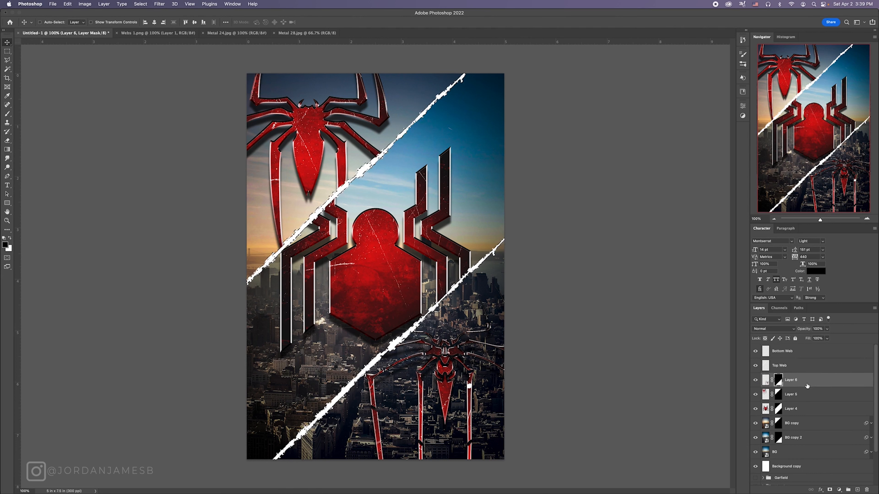
pyautogui.hotkey('shift', 'BackSpace')
pyautogui.press('Return')
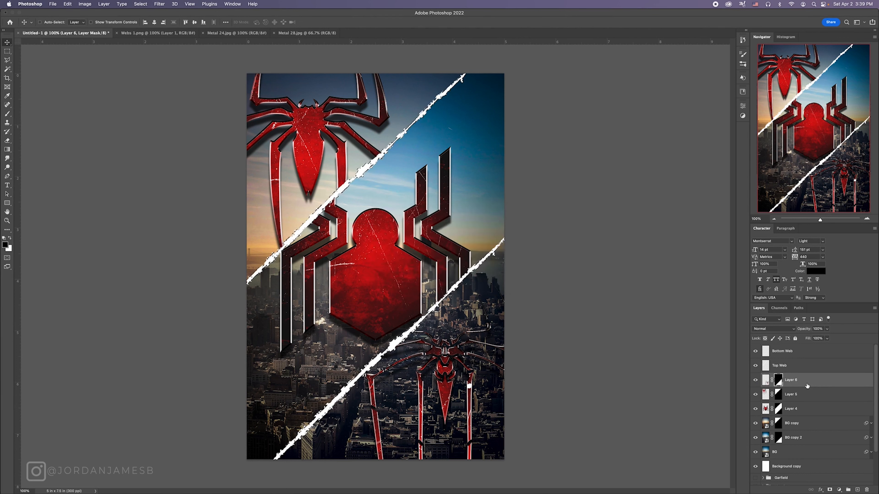
pyautogui.click(783, 395)
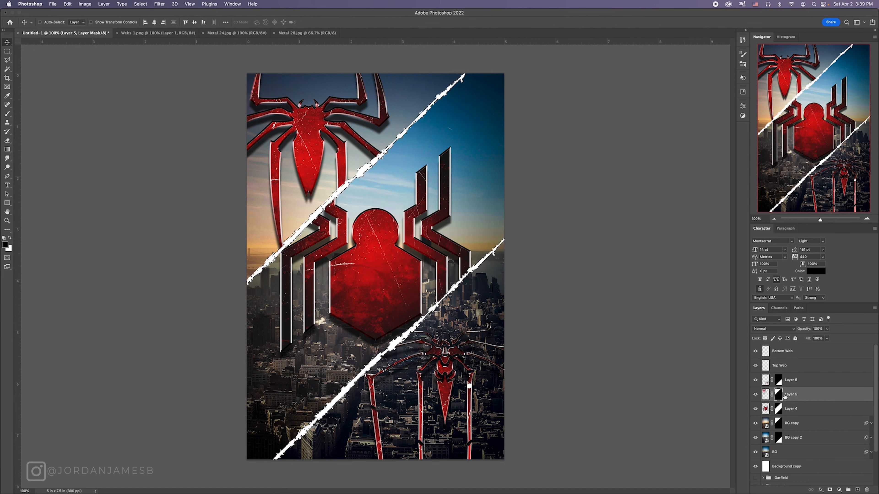
pyautogui.hotkey('shift', 'BackSpace')
pyautogui.press('Return')
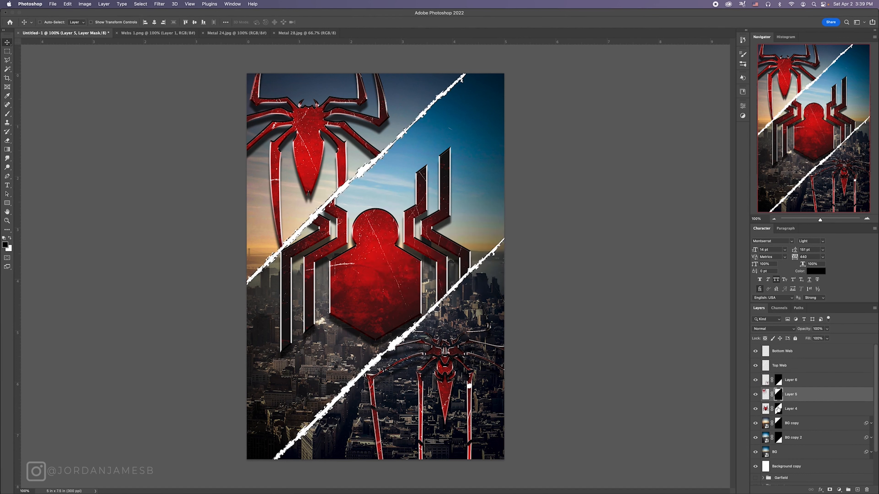
pyautogui.click(779, 410)
pyautogui.hotkey('shift', 'BackSpace')
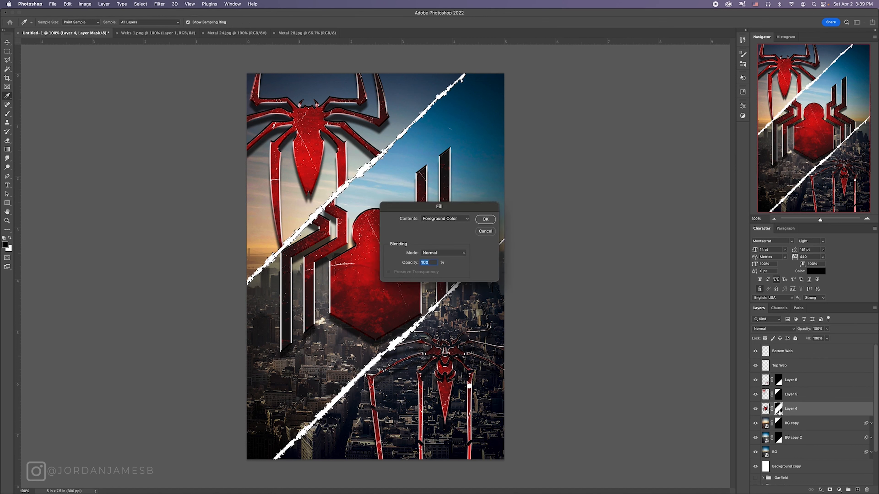
pyautogui.press('Return')
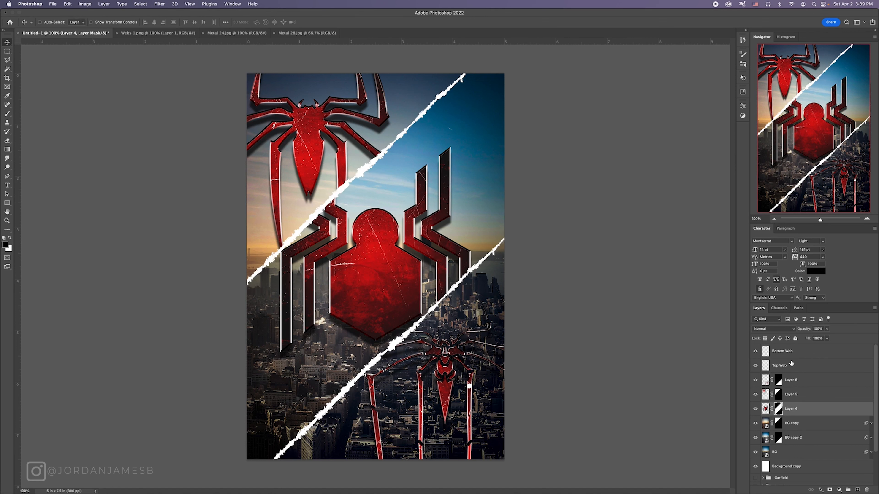
pyautogui.moveTo(756, 365); pyautogui.dragTo(755, 351)
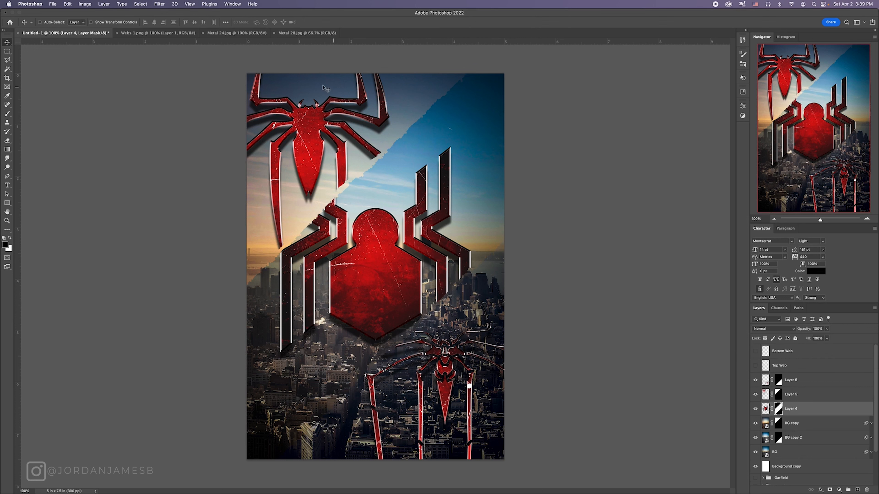
pyautogui.moveTo(755, 366); pyautogui.dragTo(755, 351)
# Set the blend mode of the Bottom Web and Top Web layers to Overlay
pyautogui.click(798, 351)
pyautogui.keyDown('shift'); pyautogui.click(806, 369); pyautogui.keyUp('shift')
pyautogui.click(774, 329)
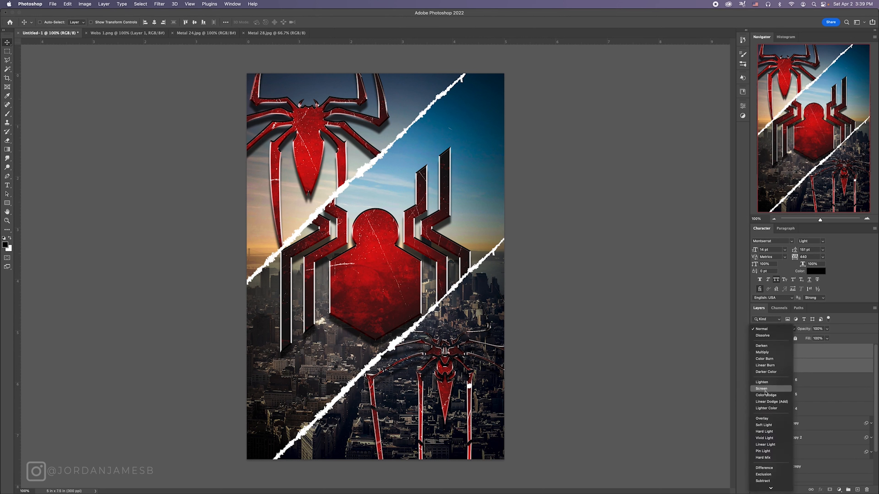
pyautogui.click(766, 415)
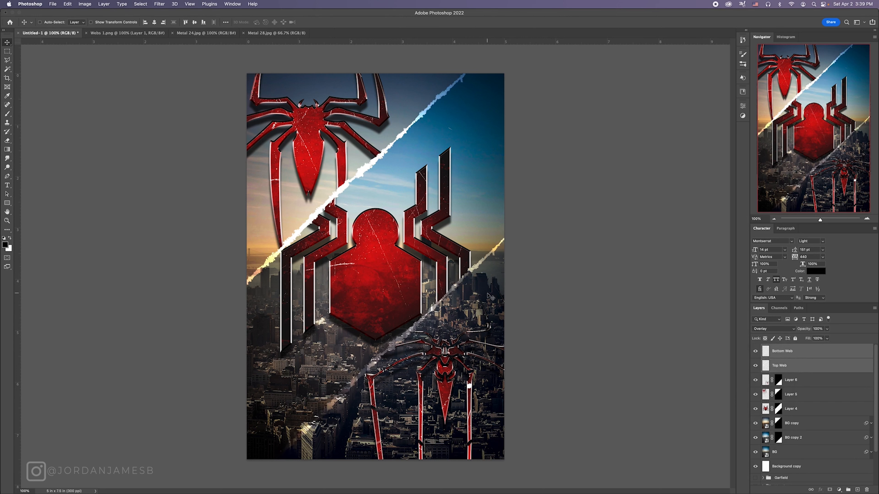
# Duplicate the Bottom Web and Top Web layers and set the copies to 50% opacity
pyautogui.press('super+j')
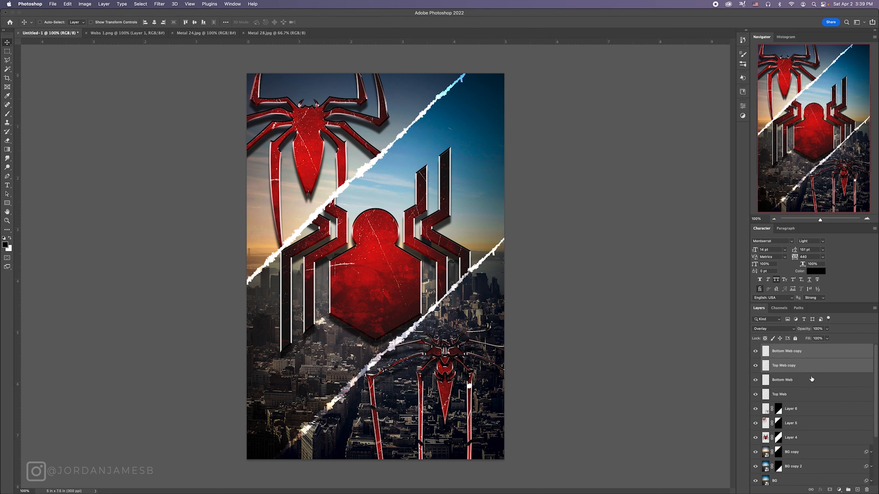
pyautogui.click(802, 357)
pyautogui.keyDown('shift'); pyautogui.click(806, 370); pyautogui.keyUp('shift')
pyautogui.moveTo(807, 331); pyautogui.dragTo(784, 333)
pyautogui.click(817, 329)
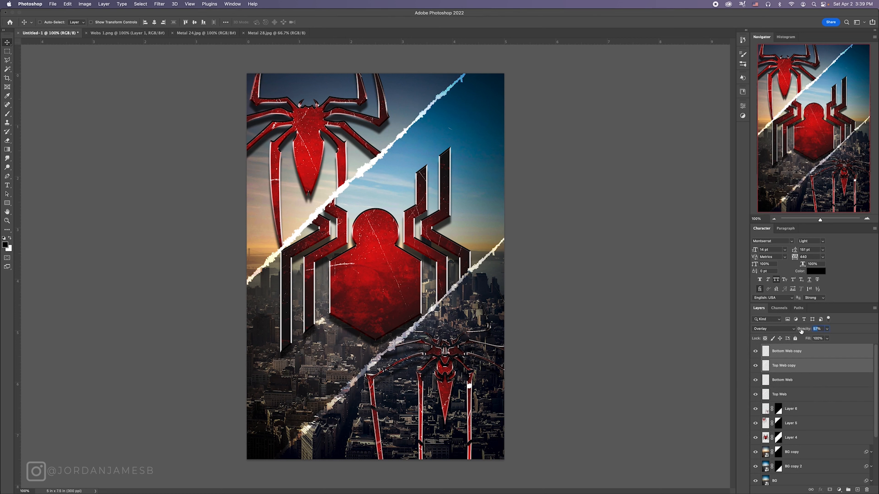
pyautogui.write('50')
# Group the two web layers with their copies and name the group Webs
pyautogui.keyDown('shift'); pyautogui.click(804, 396); pyautogui.keyUp('shift')
pyautogui.hotkey('ctrl', 'g')
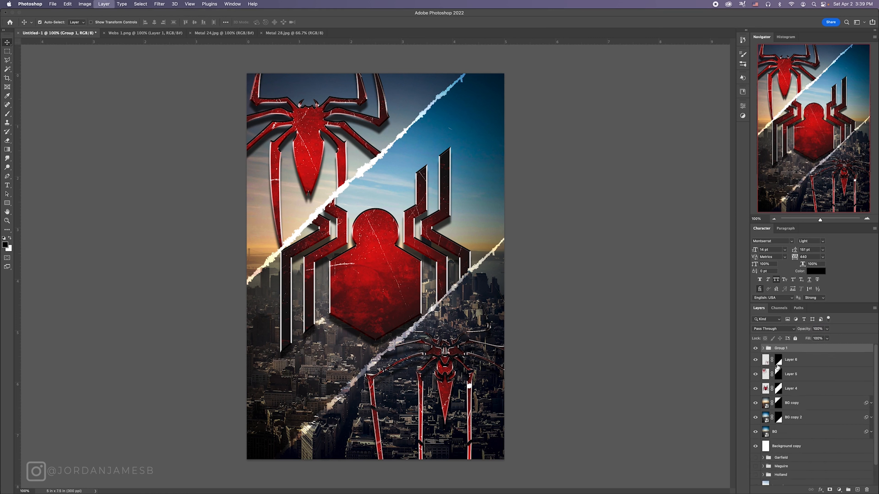
pyautogui.doubleClick(778, 348)
pyautogui.write('Webs')
pyautogui.press('Return')
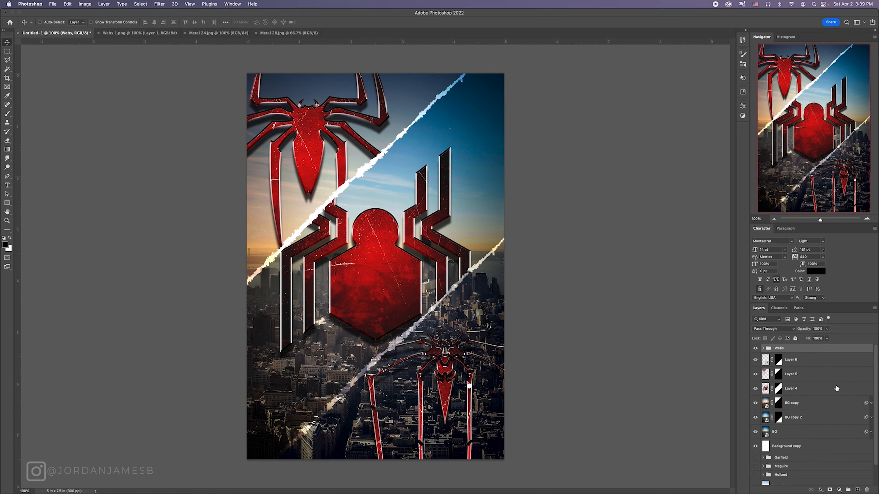
# With the Webs group and Layers 4 to 6 hidden, stamp the visible background into a new layer above BG copy as a smart object
pyautogui.moveTo(755, 388); pyautogui.dragTo(756, 348)
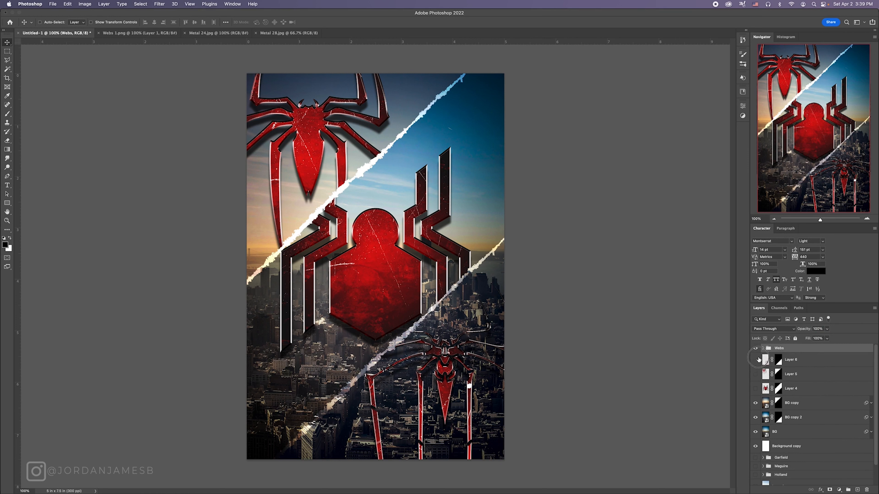
pyautogui.click(815, 403)
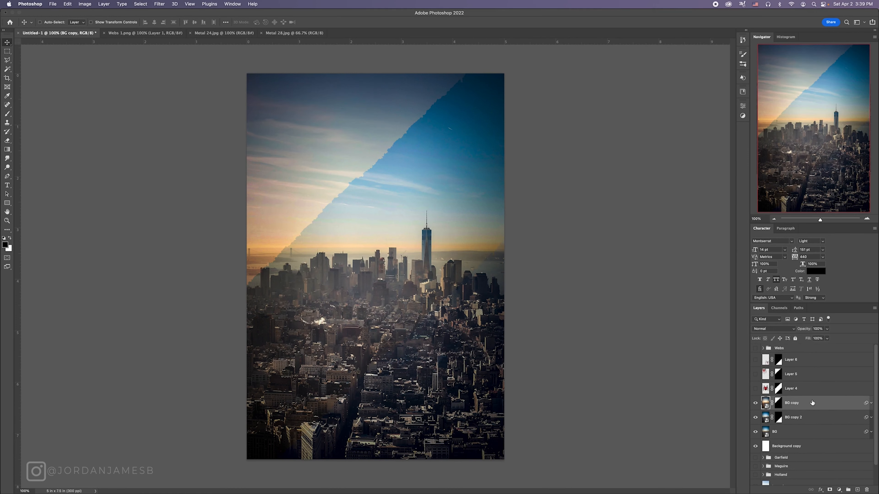
pyautogui.press('super+alt+shift+e')
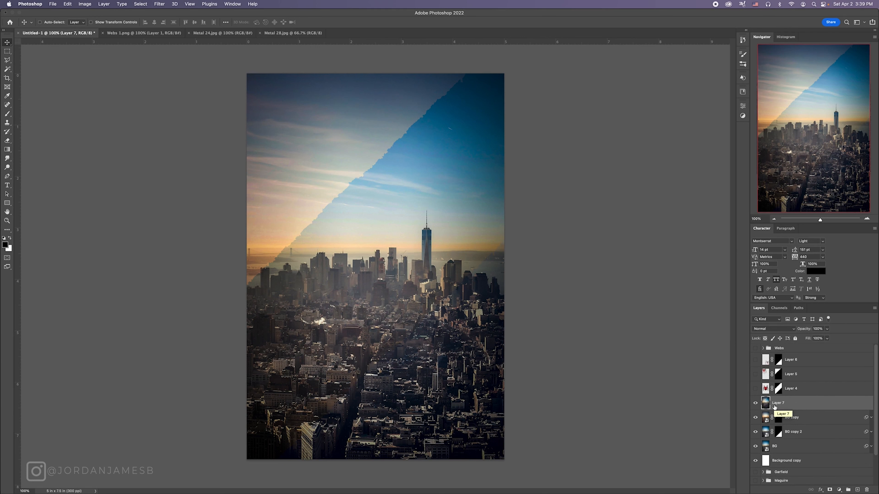
pyautogui.rightClick(780, 407)
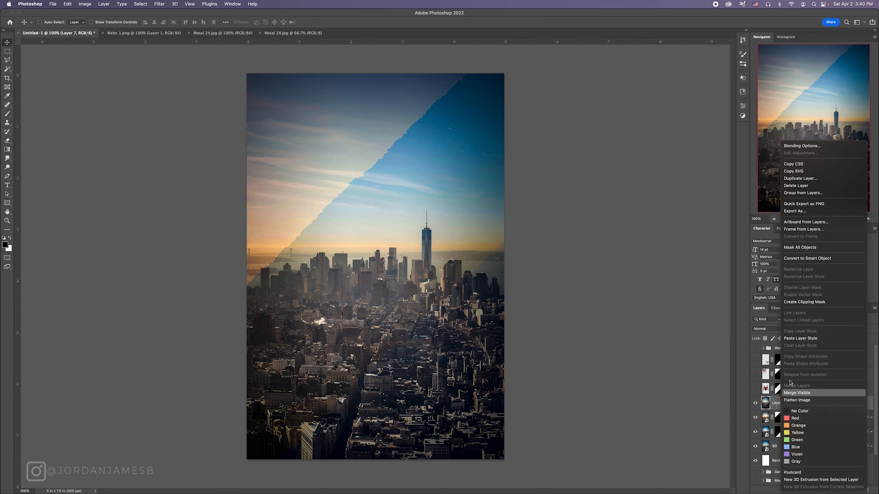
pyautogui.click(816, 260)
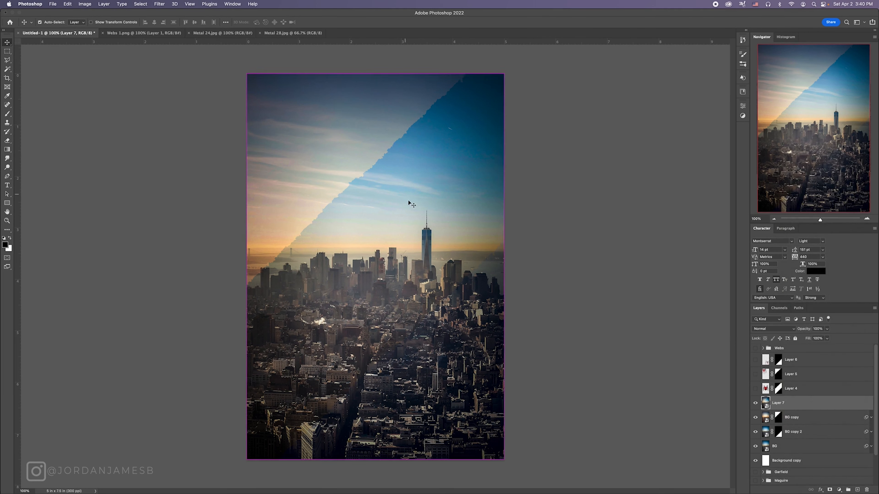
# Apply the Camera Raw Filter to the stamped background with Exposure -0.41, Highlights -17 and Dehaze +10
pyautogui.click(154, 4)
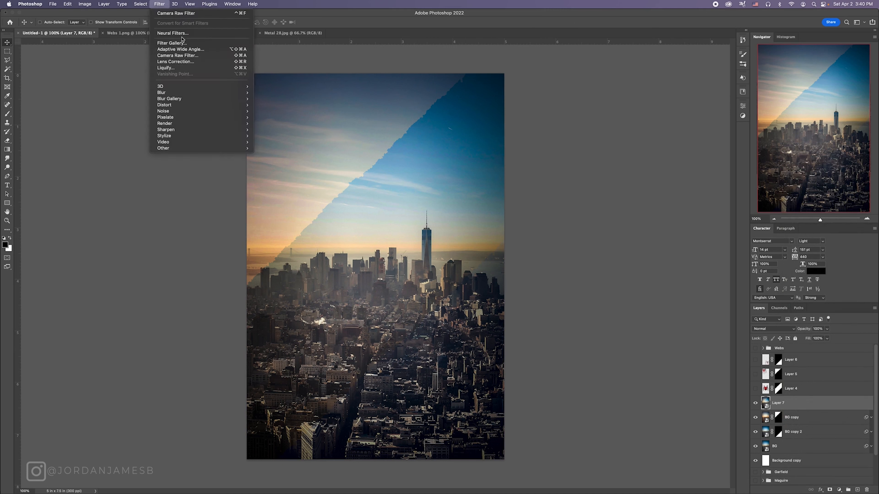
pyautogui.click(184, 56)
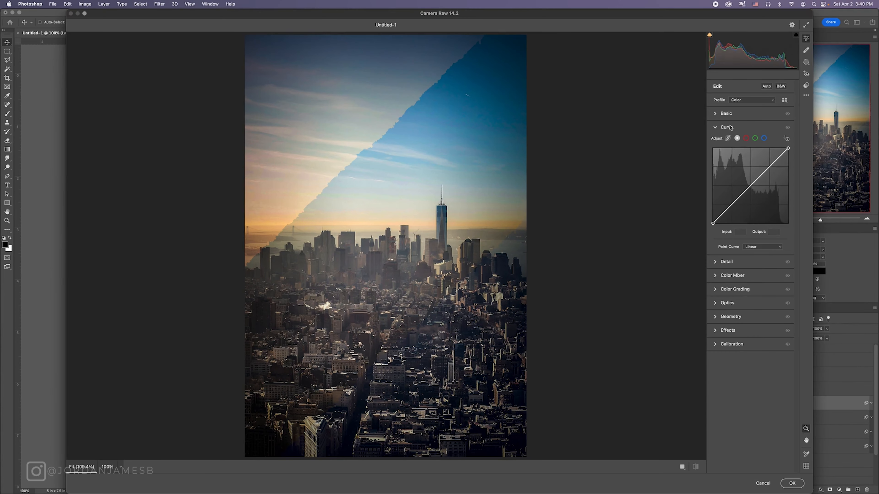
pyautogui.click(719, 115)
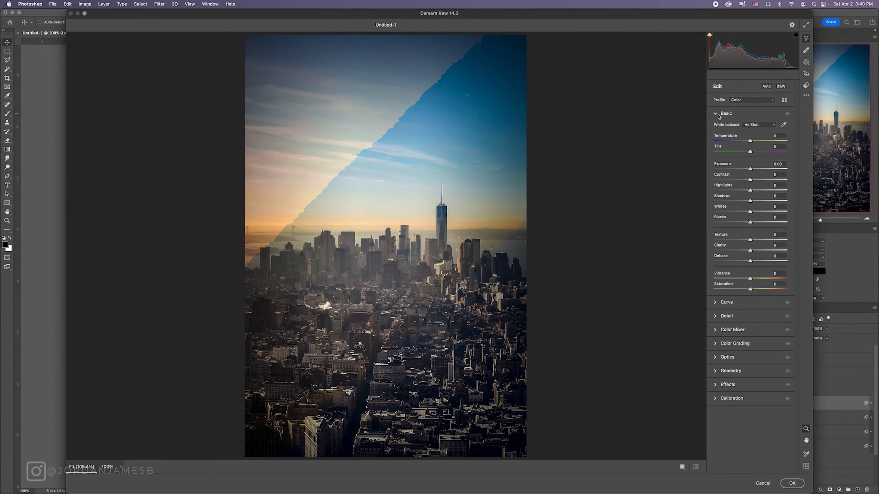
pyautogui.moveTo(751, 164); pyautogui.dragTo(744, 190)
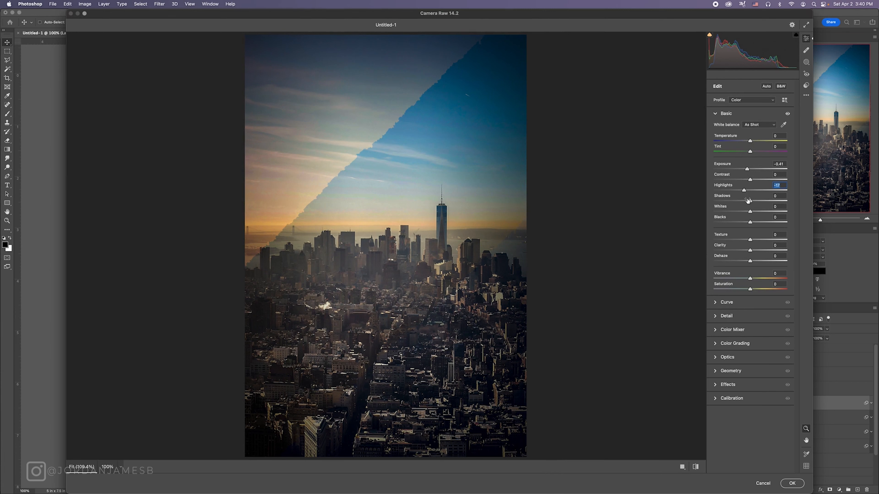
pyautogui.moveTo(750, 260); pyautogui.dragTo(754, 260)
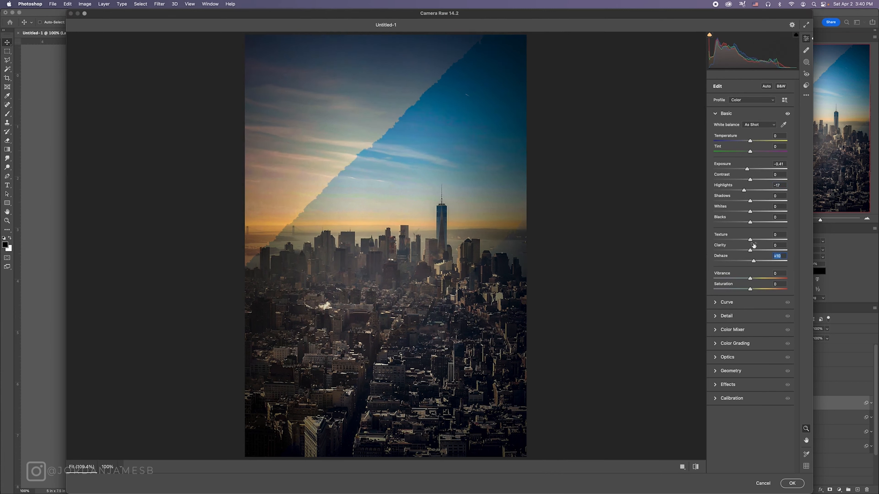
# Add some noise reduction and a dark vignette in Camera Raw and apply the filter
pyautogui.click(717, 302)
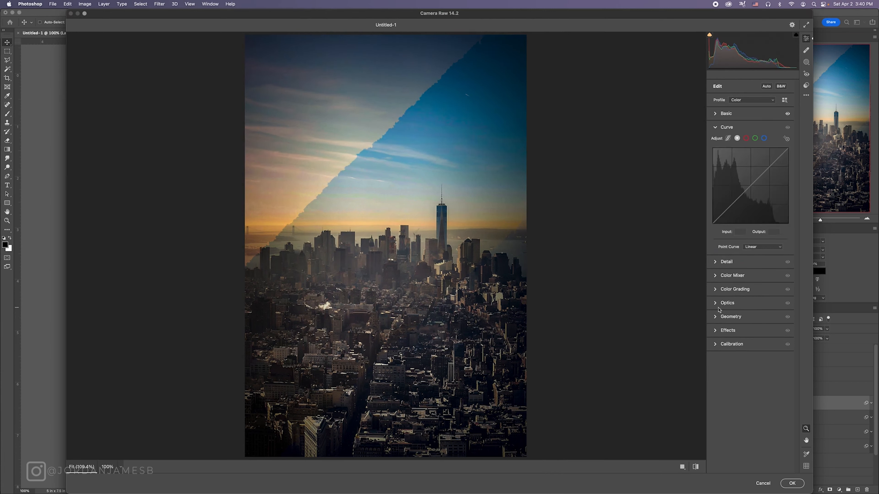
pyautogui.click(716, 263)
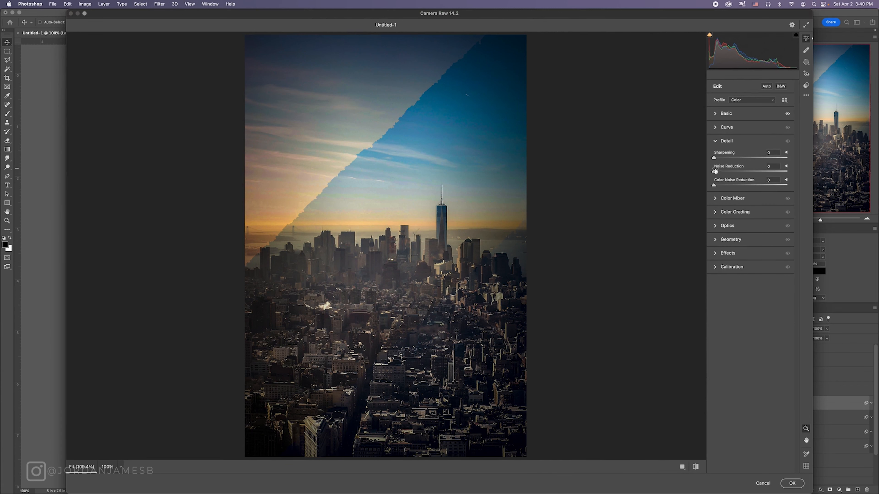
pyautogui.moveTo(714, 172)
pyautogui.mouseDown()
pyautogui.moveTo(736, 172)
pyautogui.moveTo(721, 180)
pyautogui.moveTo(767, 181)
pyautogui.moveTo(729, 171)
pyautogui.mouseUp()
pyautogui.click(716, 142)
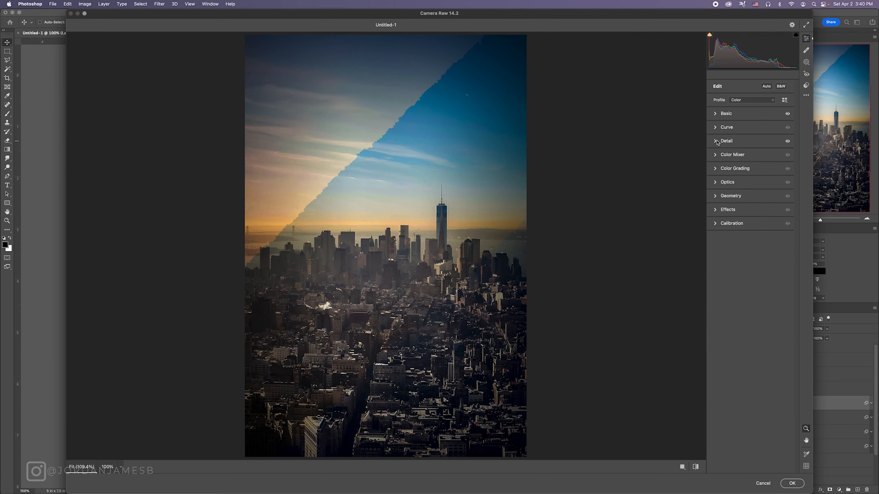
pyautogui.click(715, 210)
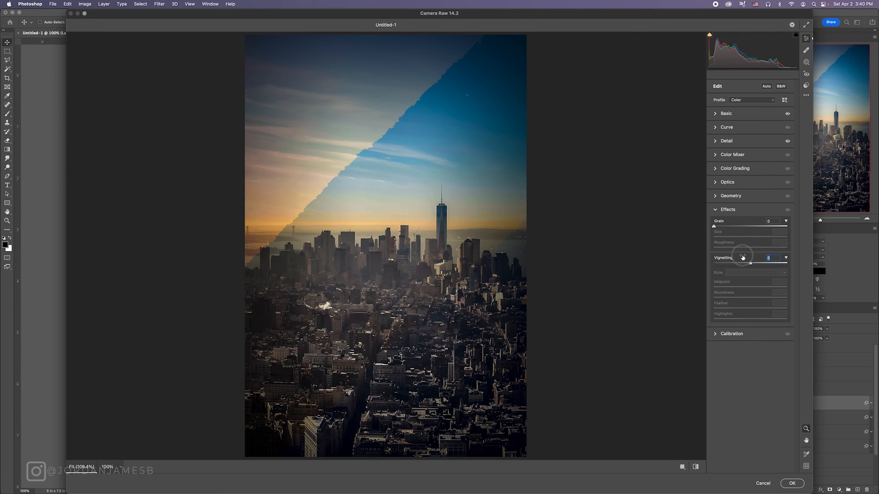
pyautogui.moveTo(742, 258); pyautogui.dragTo(756, 303)
pyautogui.press('Return')
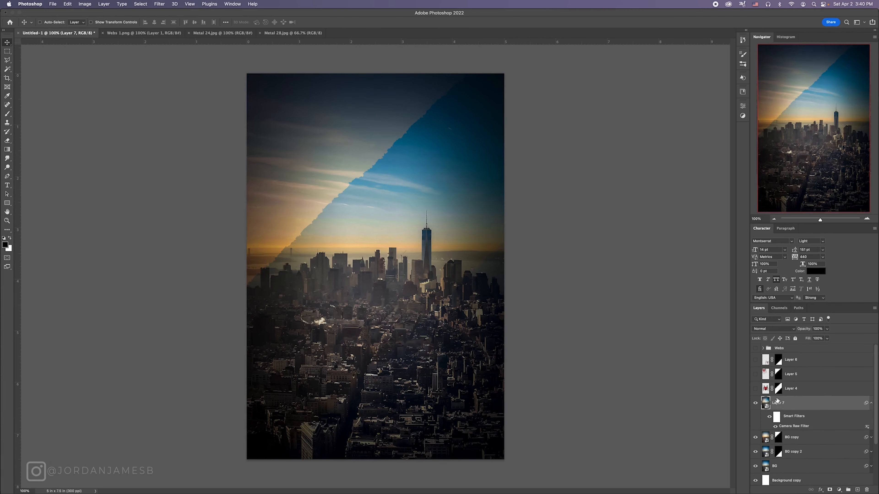
# Compare the background with and without Layer 7, and show the spider logos on Layers 4 to 6 again
pyautogui.click(755, 403)
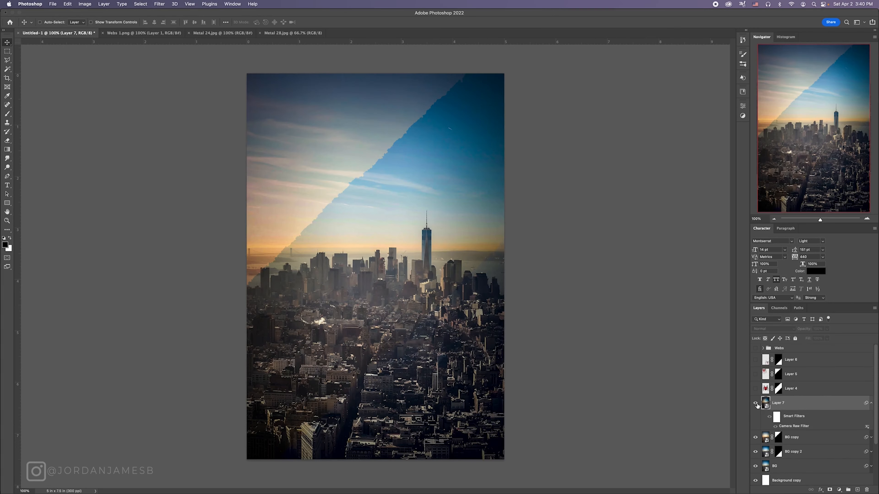
pyautogui.click(756, 404)
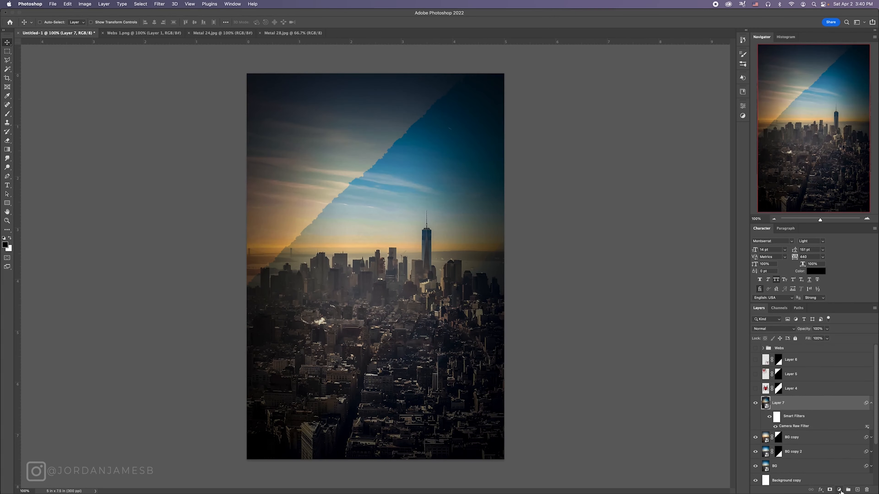
pyautogui.moveTo(755, 360); pyautogui.dragTo(756, 388)
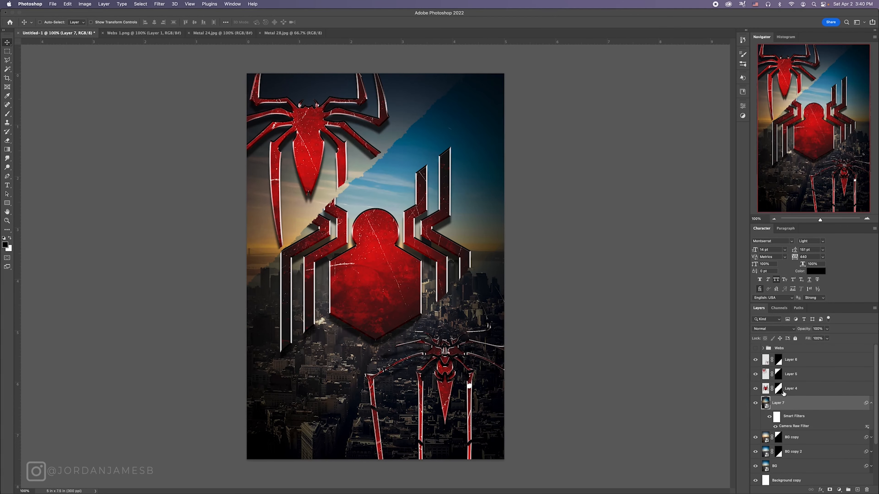
# Add a black Solid Color fill layer above Layer 7 and set its blend mode to Soft Light
pyautogui.click(839, 490)
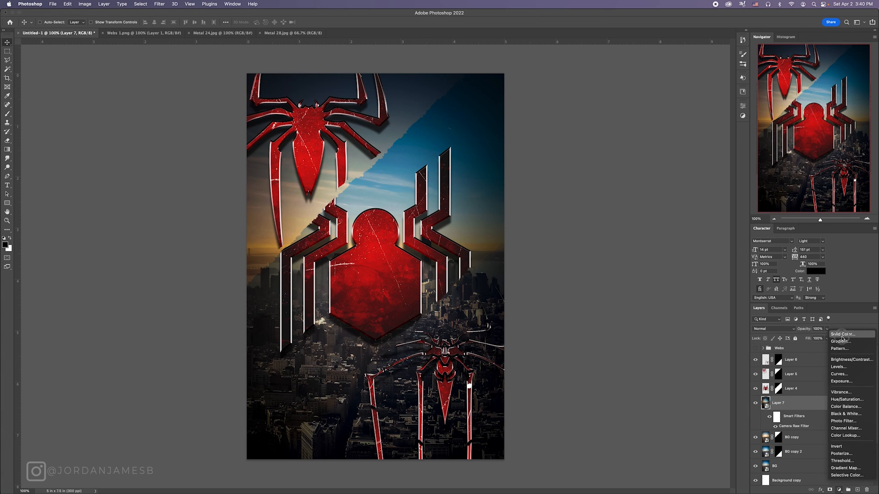
pyautogui.click(516, 139)
pyautogui.click(676, 244)
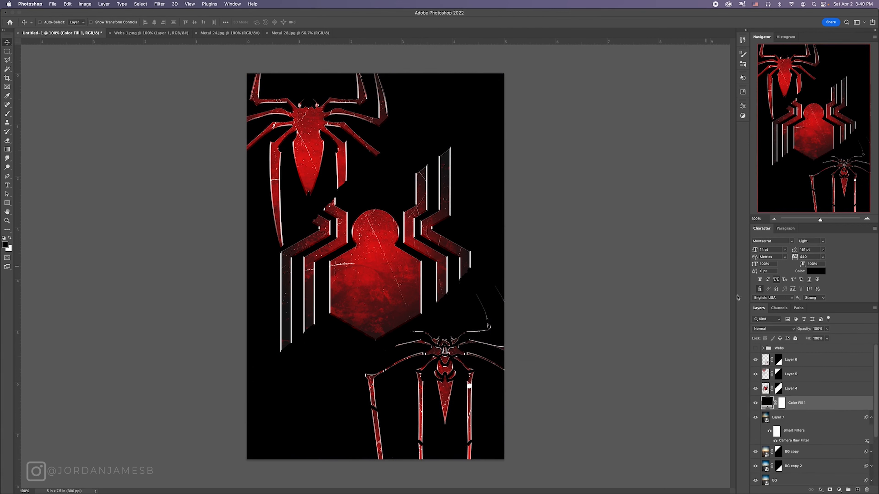
pyautogui.click(765, 330)
pyautogui.click(795, 394)
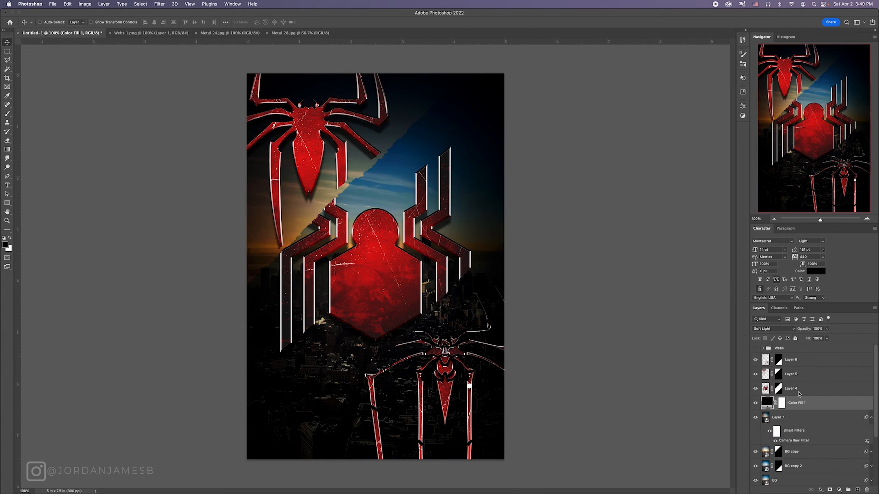
# Toggle the smart filters on Layer 7 to compare, and delete its Camera Raw Filter
pyautogui.click(770, 433)
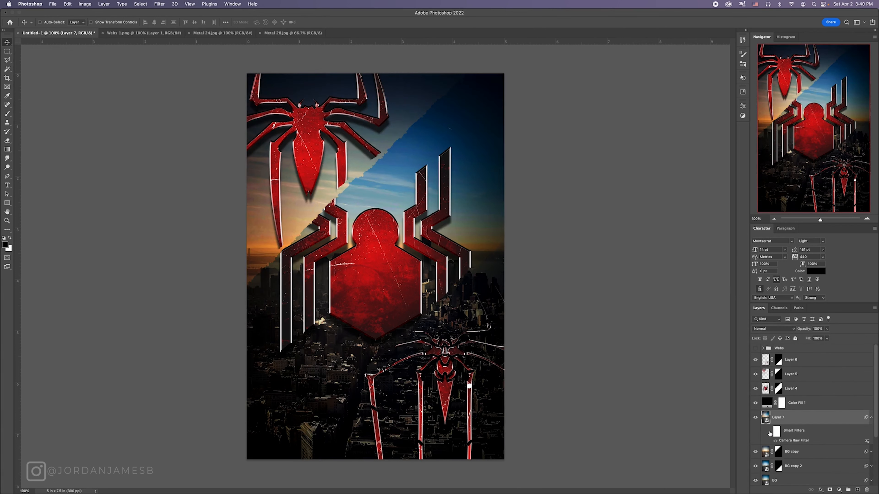
pyautogui.click(769, 432)
pyautogui.click(769, 432)
pyautogui.moveTo(806, 442); pyautogui.dragTo(867, 490)
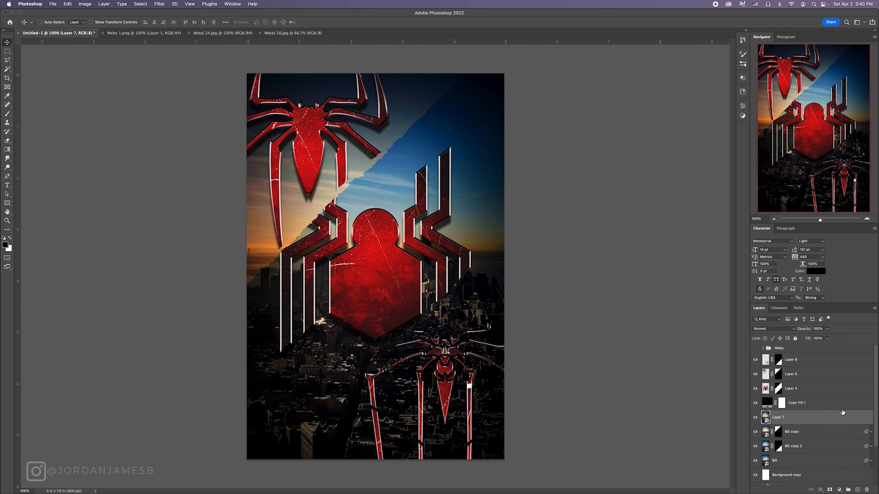
# Lower the opacity of the black Color Fill 1 layer to about 65%
pyautogui.click(794, 406)
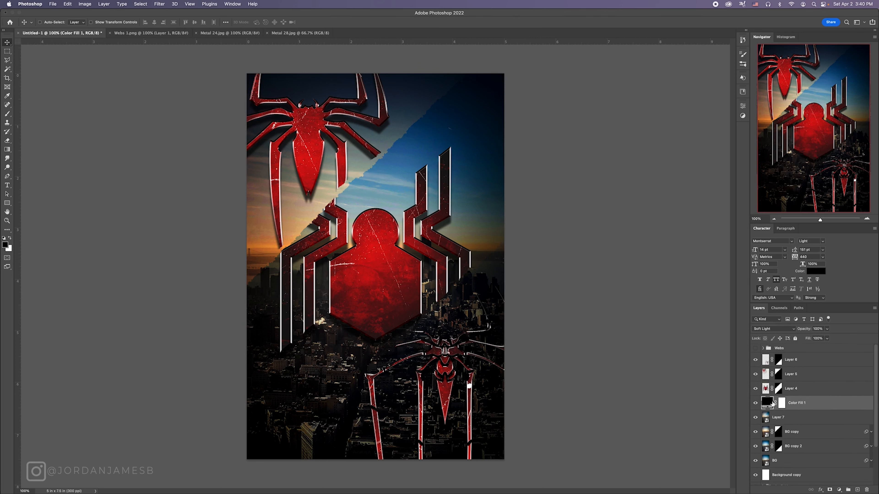
pyautogui.click(767, 329)
pyautogui.click(767, 329)
pyautogui.moveTo(803, 329); pyautogui.dragTo(789, 331)
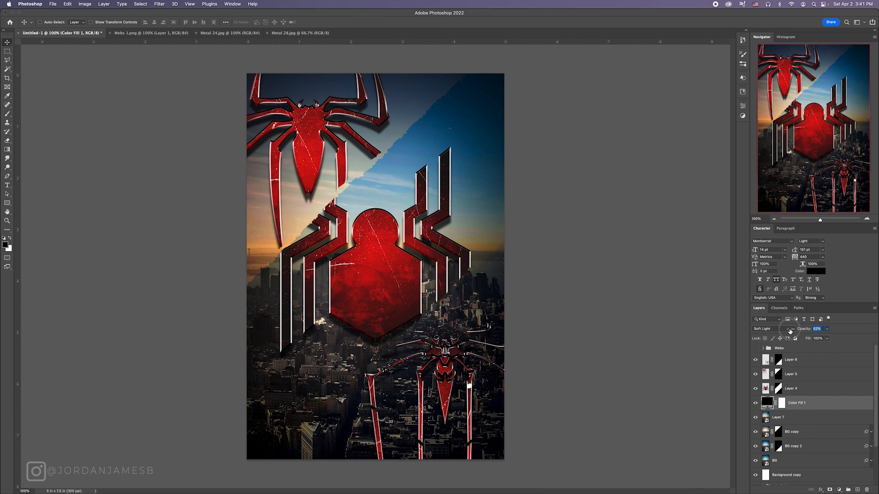
pyautogui.moveTo(803, 332); pyautogui.dragTo(805, 331)
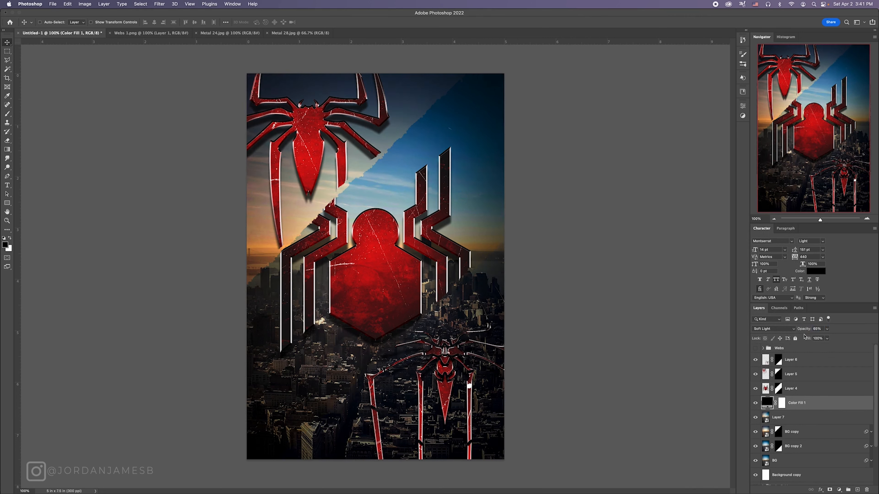
# Apply a Gaussian Blur with a radius of 8 pixels to Layer 7
pyautogui.click(812, 419)
pyautogui.click(159, 4)
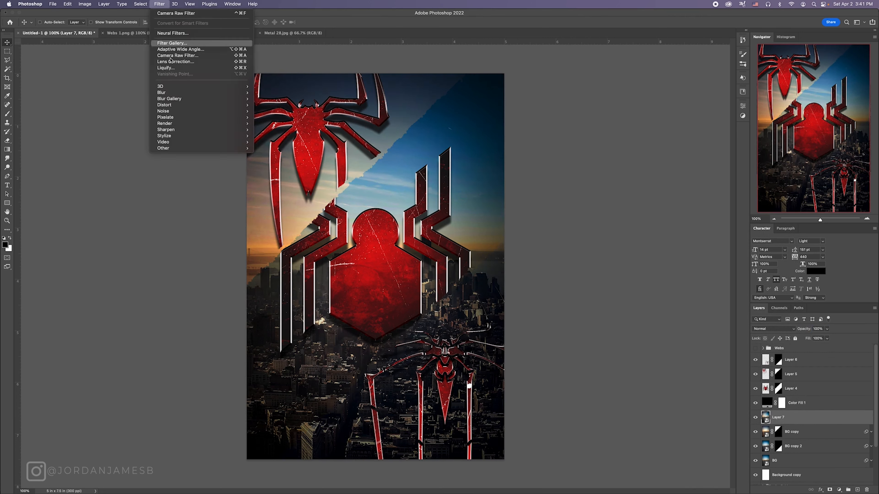
pyautogui.moveTo(173, 93)
pyautogui.click(287, 117)
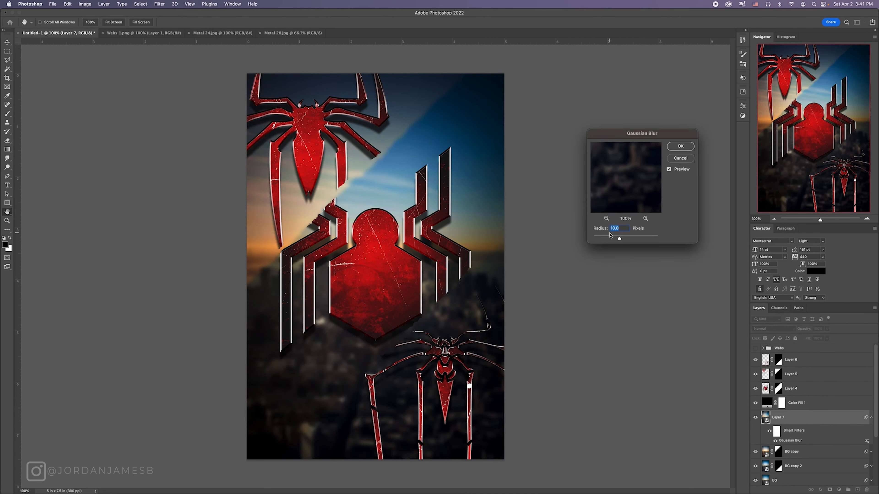
pyautogui.write('8')
pyautogui.press('Return')
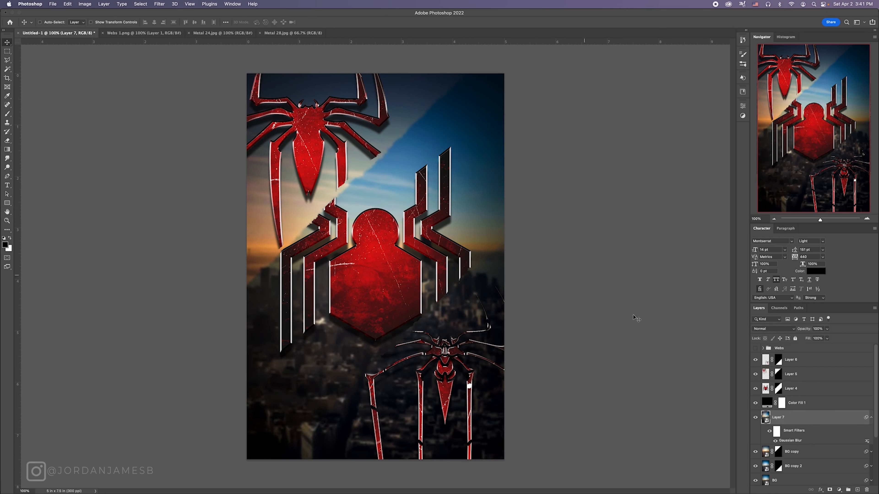
# Make the Webs group visible again
pyautogui.scroll(-2, 787, 423)
pyautogui.scroll(2, 787, 423)
pyautogui.click(755, 348)
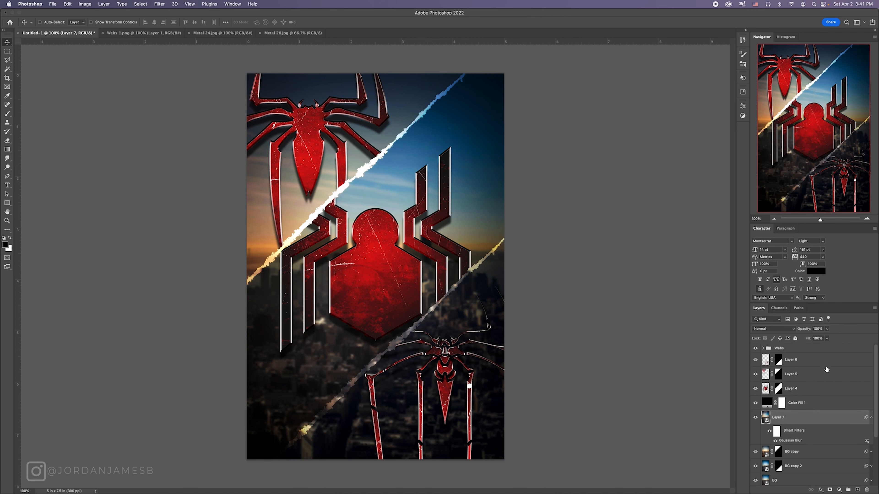
# Stamp all visible layers onto a new layer above the Webs group and convert it to a smart object
pyautogui.click(792, 349)
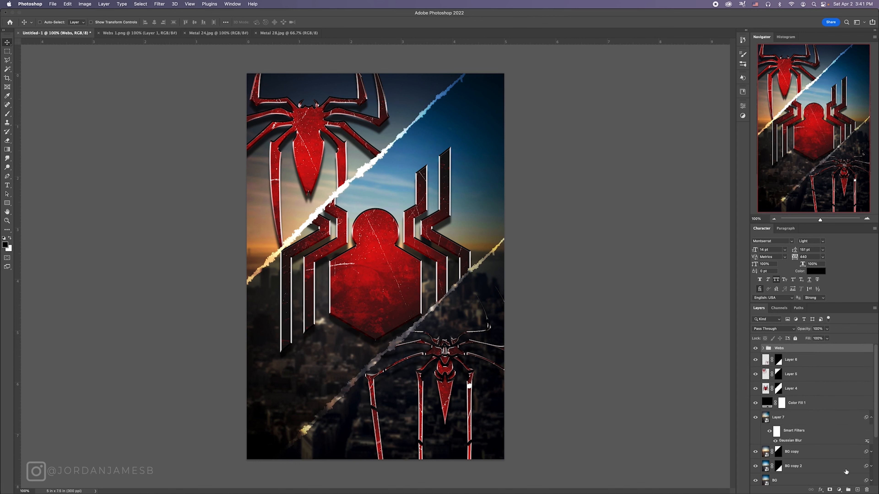
pyautogui.click(857, 489)
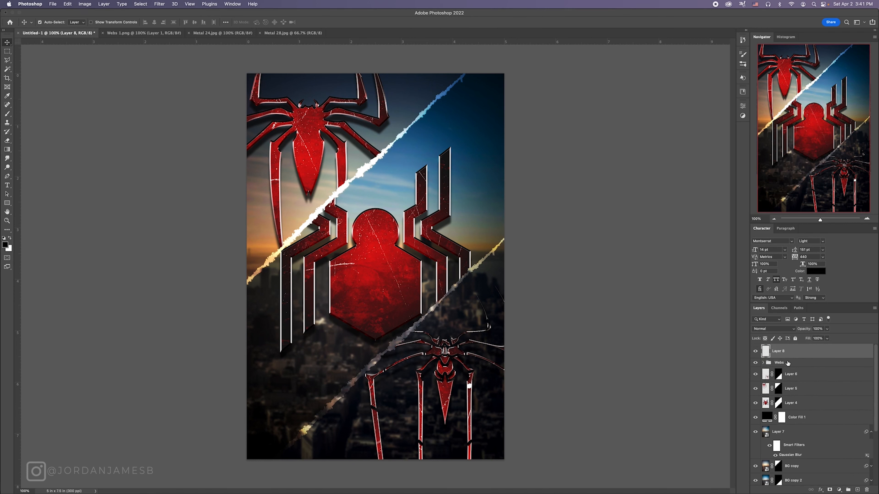
pyautogui.press('super+alt+shift+e')
pyautogui.rightClick(756, 352)
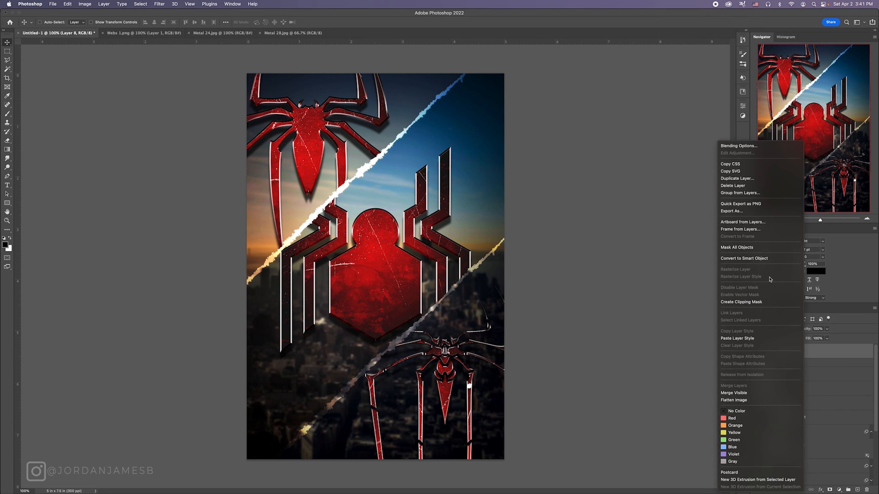
pyautogui.click(765, 258)
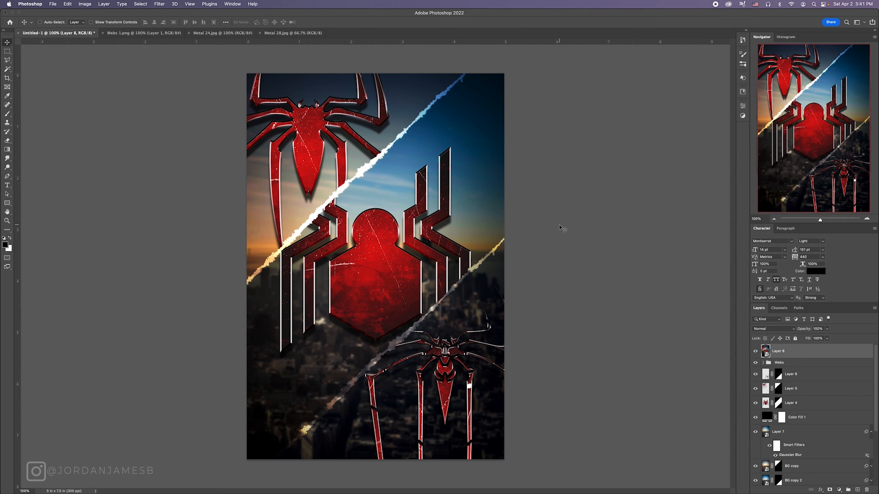
# Duplicate the stamped Layer 8 and turn off the red channel in the original's blending options
pyautogui.press('super+j')
pyautogui.click(815, 367)
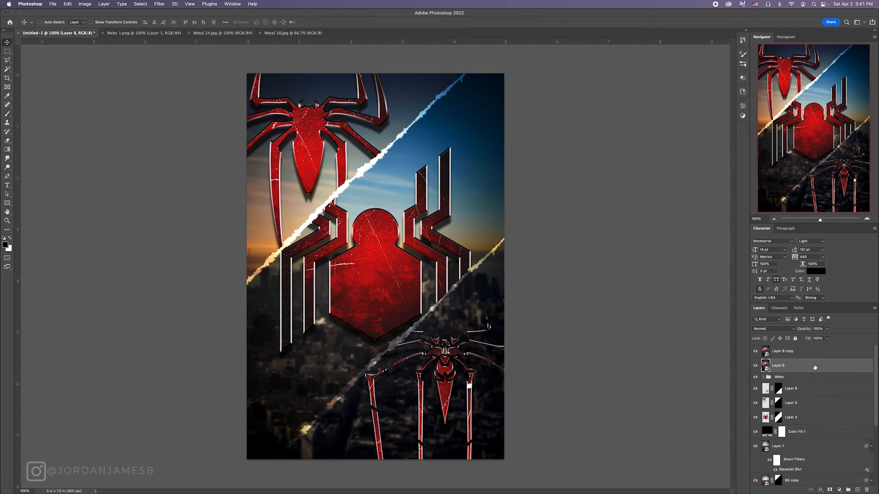
pyautogui.click(820, 490)
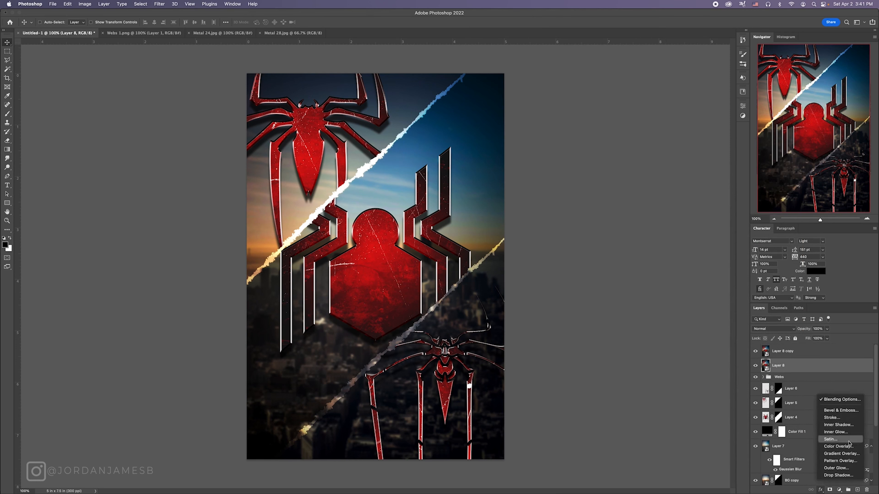
pyautogui.click(842, 400)
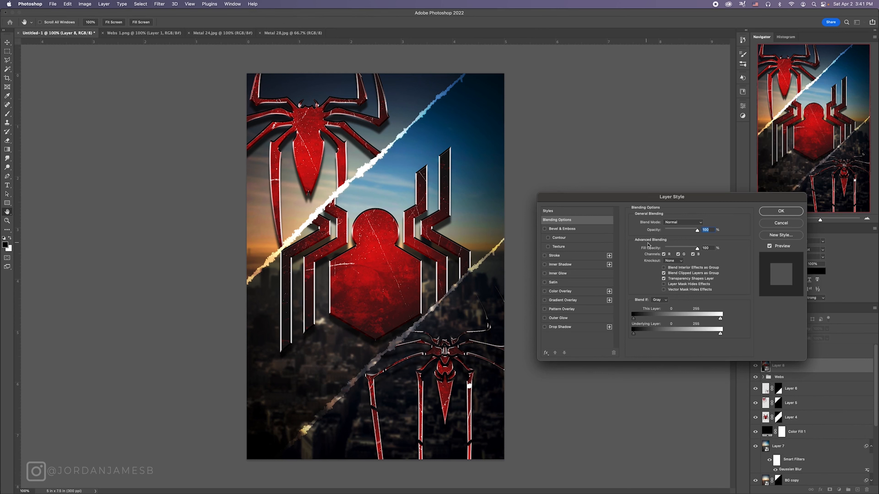
pyautogui.click(663, 255)
pyautogui.press('Return')
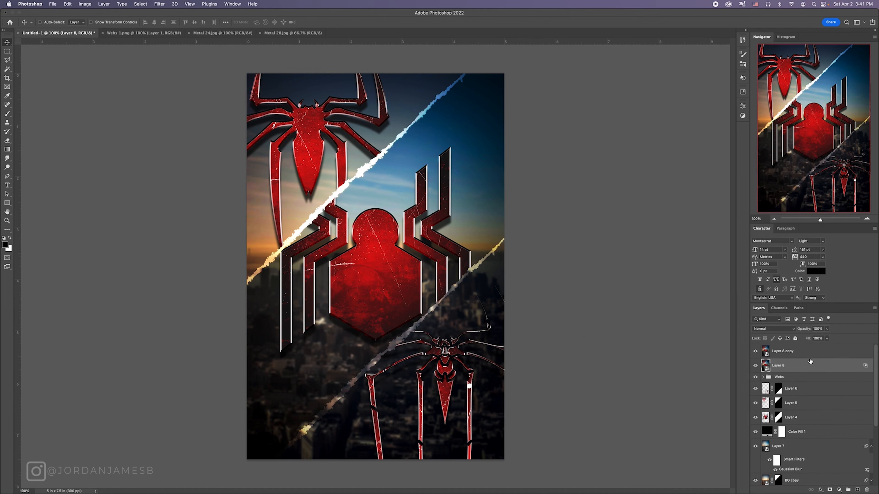
# Turn off the green and blue channels in the blending options of Layer 8 copy
pyautogui.press('super+j')
pyautogui.click(821, 490)
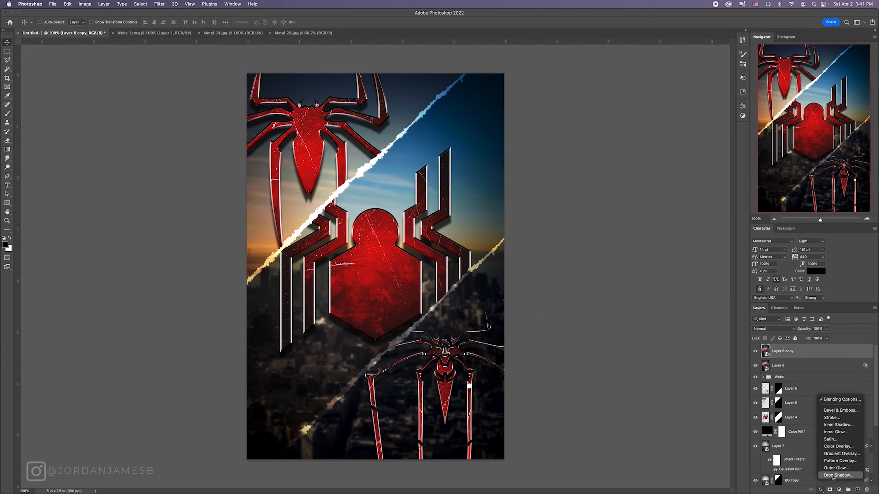
pyautogui.click(841, 399)
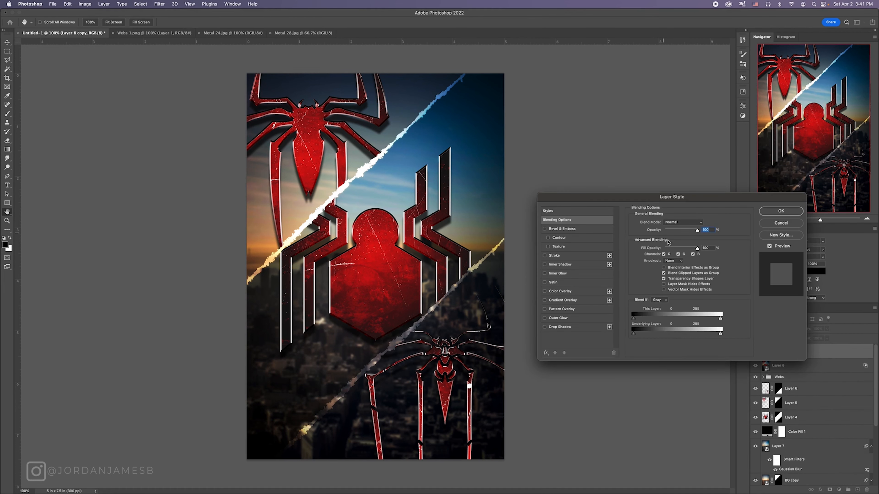
pyautogui.click(679, 254)
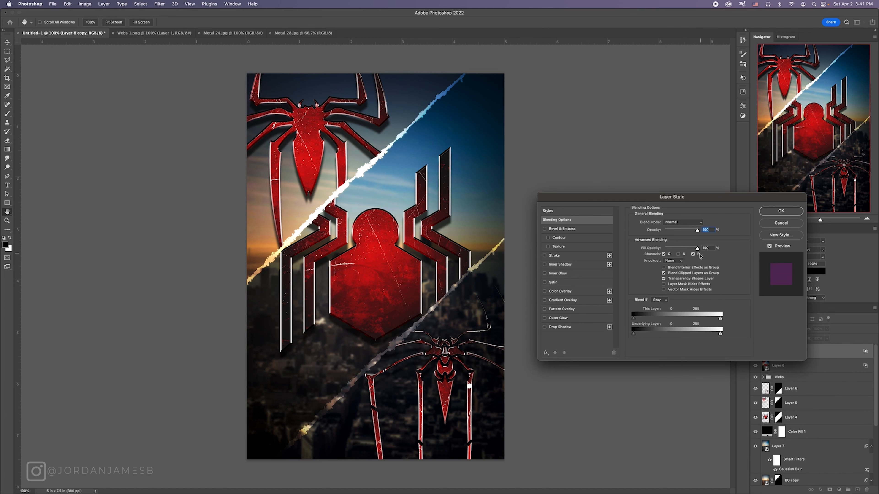
pyautogui.click(780, 211)
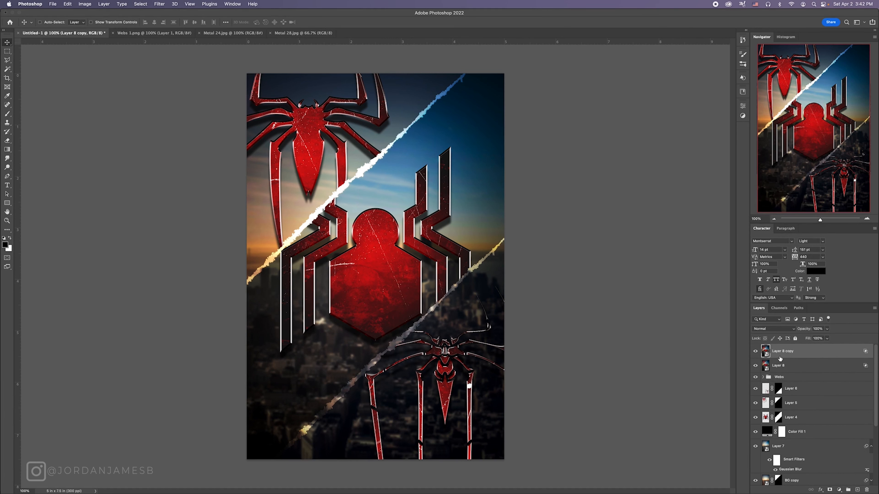
# Nudge Layer 8 copy a few pixels to the left to create a subtle red-cyan color fringe
pyautogui.press('Left')
pyautogui.press('Left')
pyautogui.press('Left')
pyautogui.press('Left')
pyautogui.press('Left')
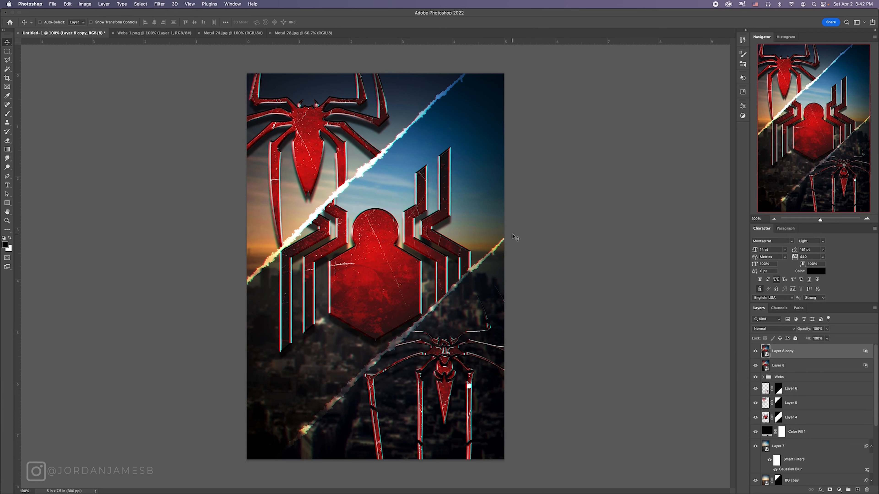
pyautogui.press('Right')
pyautogui.press('Right')
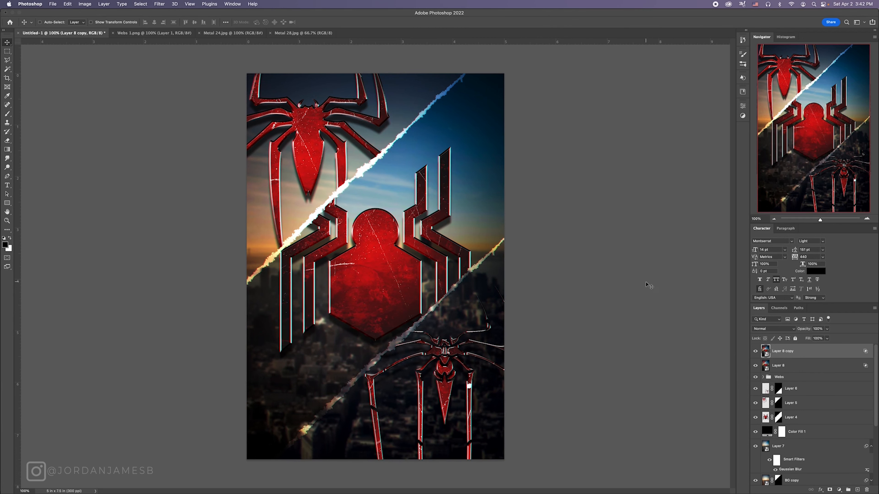
# Widen the color split by nudging Layer 8 copy further left and Layer 8 a few pixels right
pyautogui.click(866, 219)
pyautogui.click(867, 219)
pyautogui.moveTo(793, 131); pyautogui.dragTo(784, 123)
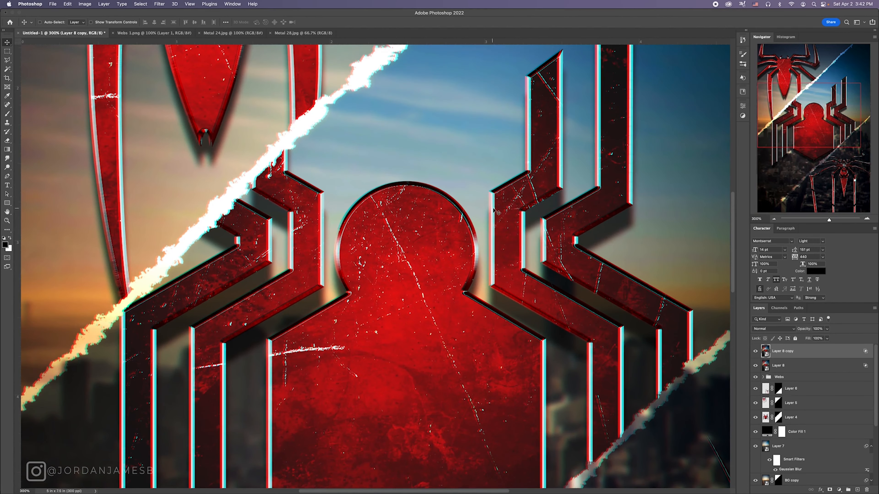
pyautogui.press('Left')
pyautogui.press('Left')
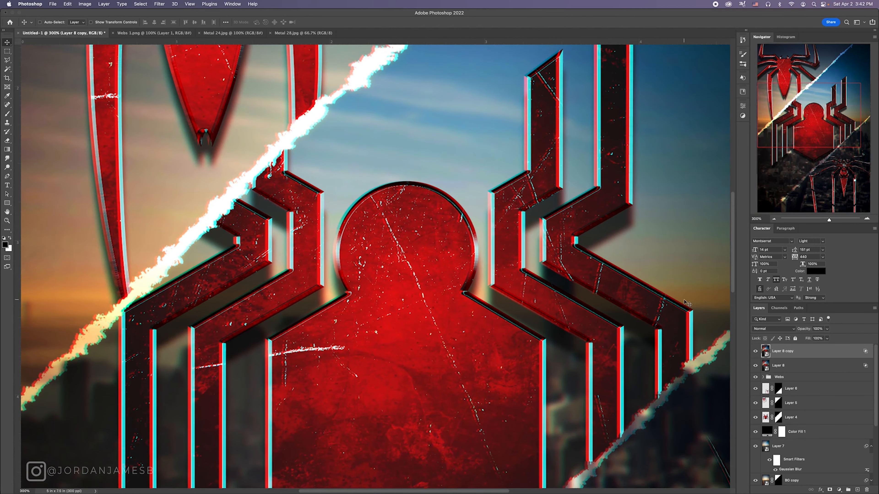
pyautogui.click(783, 366)
pyautogui.press('Right')
pyautogui.press('Right')
pyautogui.press('Right')
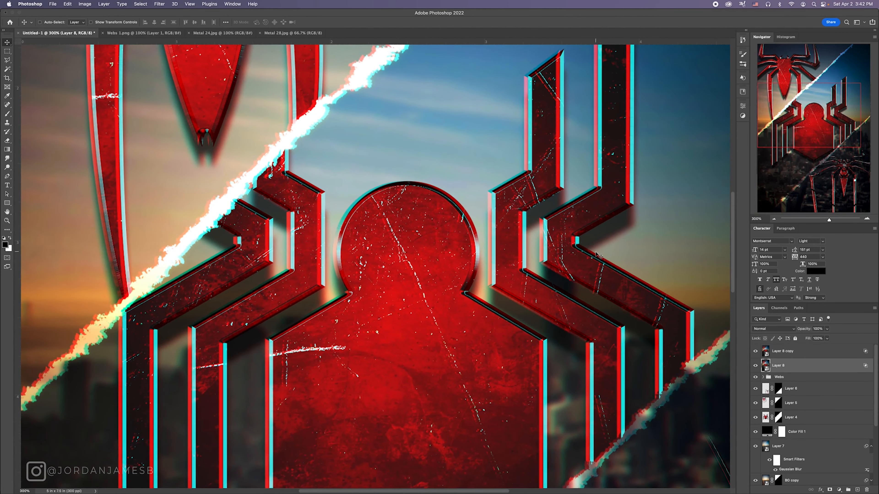
# Try a much larger sideways offset on Layer 8 copy, revert it, and nudge Layer 8 slightly to the right
pyautogui.click(810, 352)
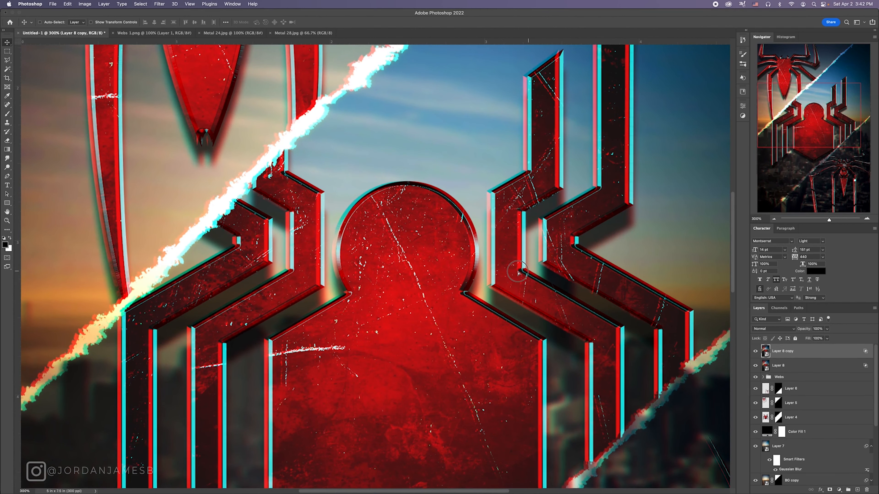
pyautogui.moveTo(505, 274); pyautogui.dragTo(518, 274)
pyautogui.click(773, 219)
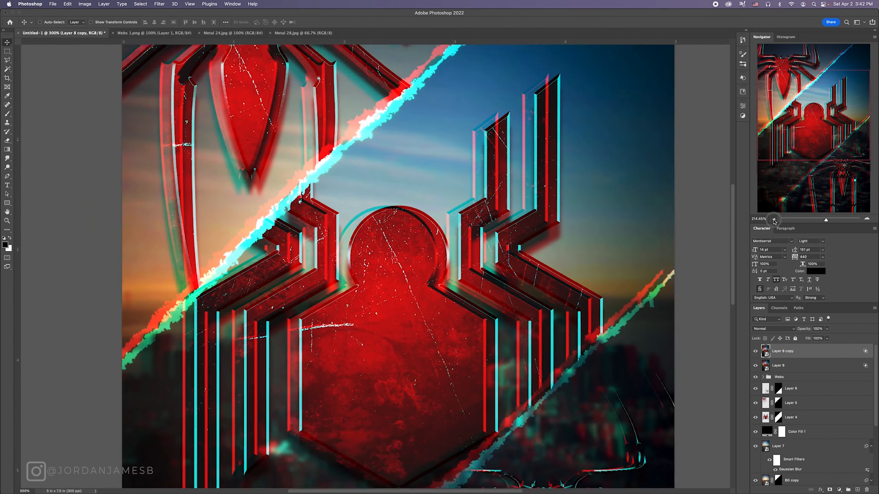
pyautogui.click(773, 219)
pyautogui.click(867, 219)
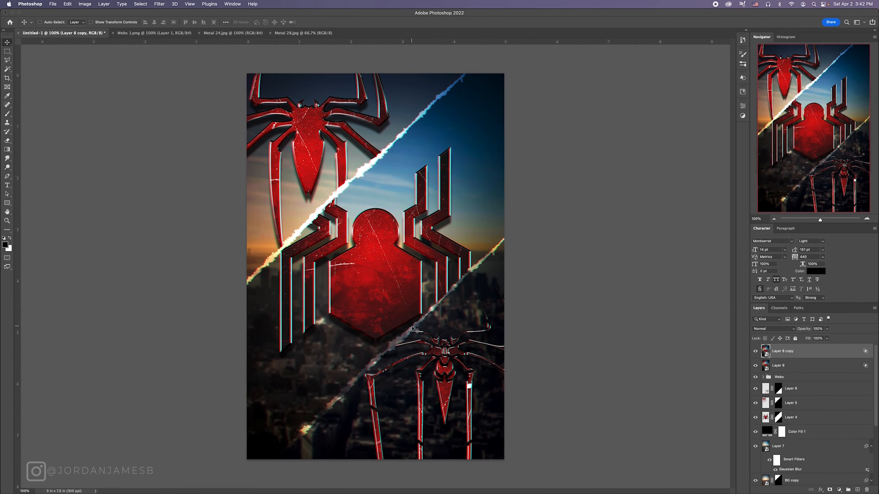
pyautogui.click(794, 367)
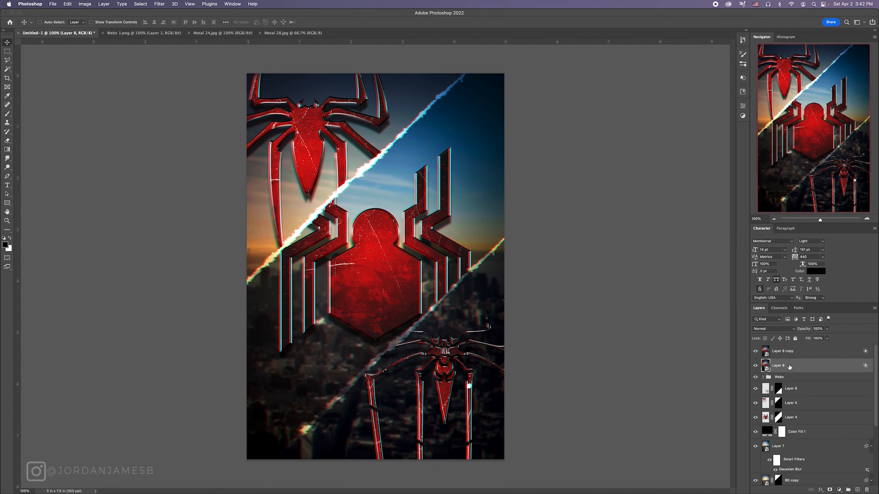
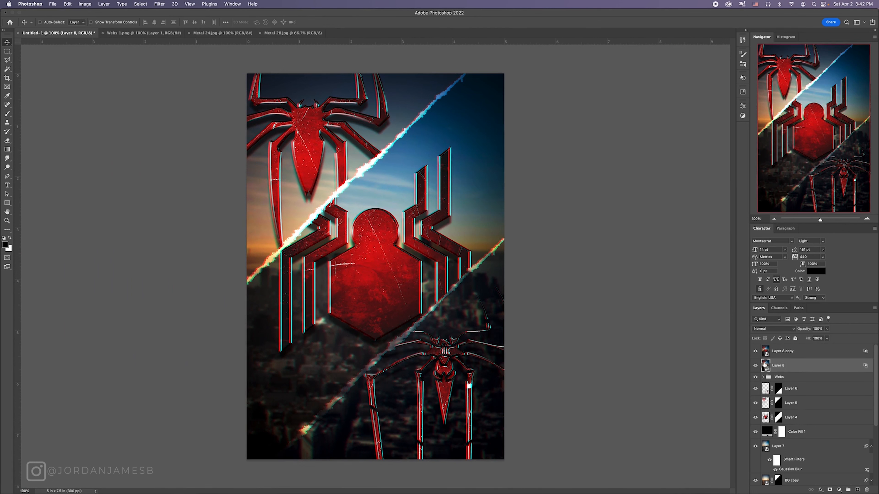
# Add a white Solid Color fill layer above Layer 8 copy and make white the foreground color
pyautogui.click(832, 354)
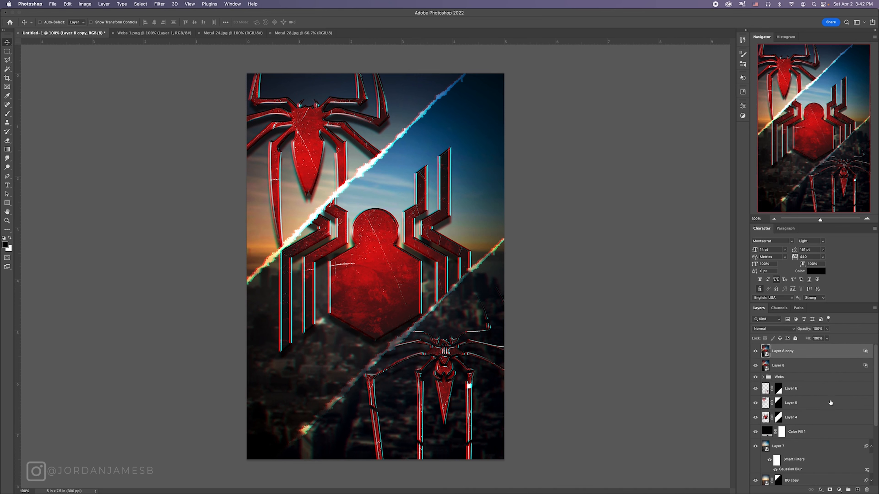
pyautogui.click(839, 490)
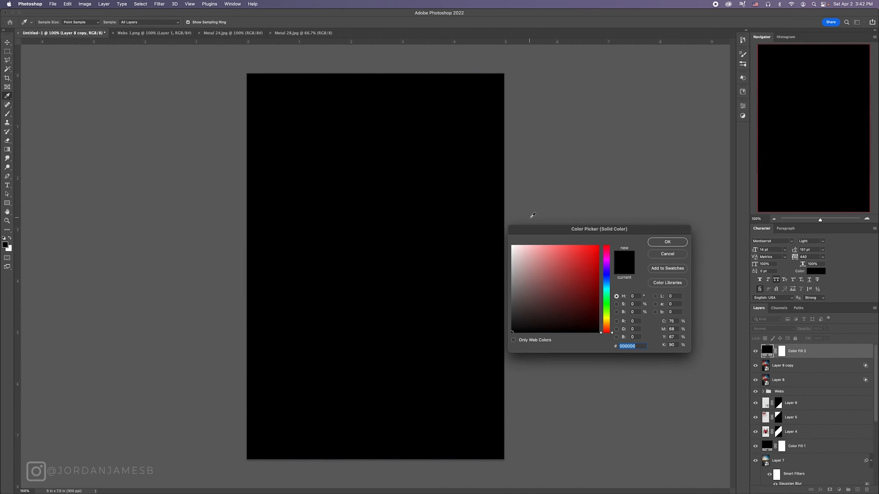
pyautogui.moveTo(523, 248); pyautogui.dragTo(502, 240)
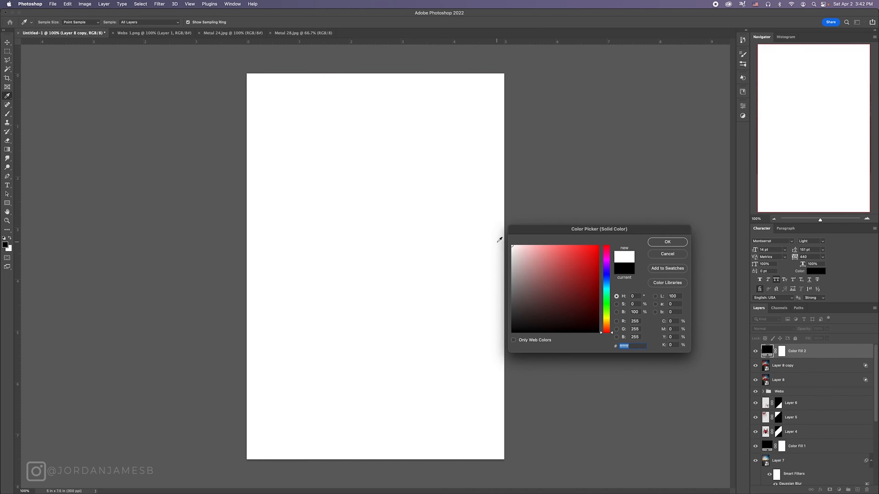
pyautogui.press('Return')
pyautogui.click(9, 238)
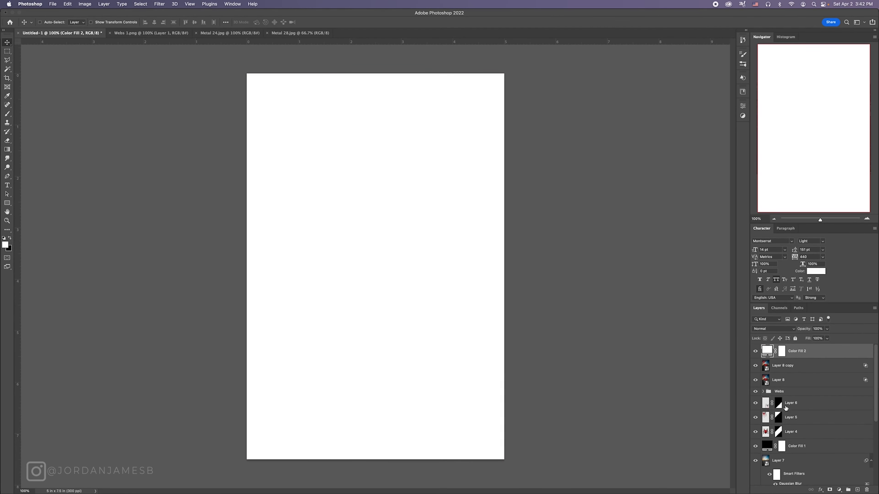
# Convert Color Fill 2 to a smart object and choose the Filter Gallery's Halftone Pattern filter for it
pyautogui.rightClick(817, 361)
pyautogui.click(770, 262)
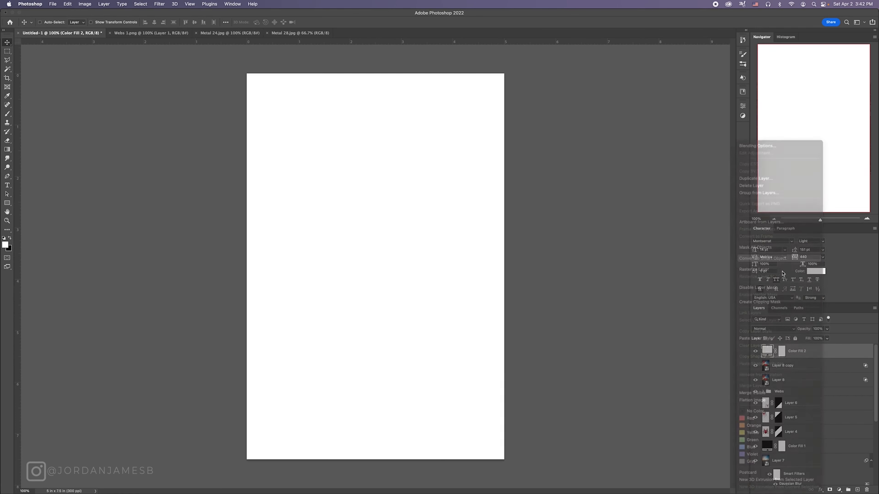
pyautogui.click(161, 4)
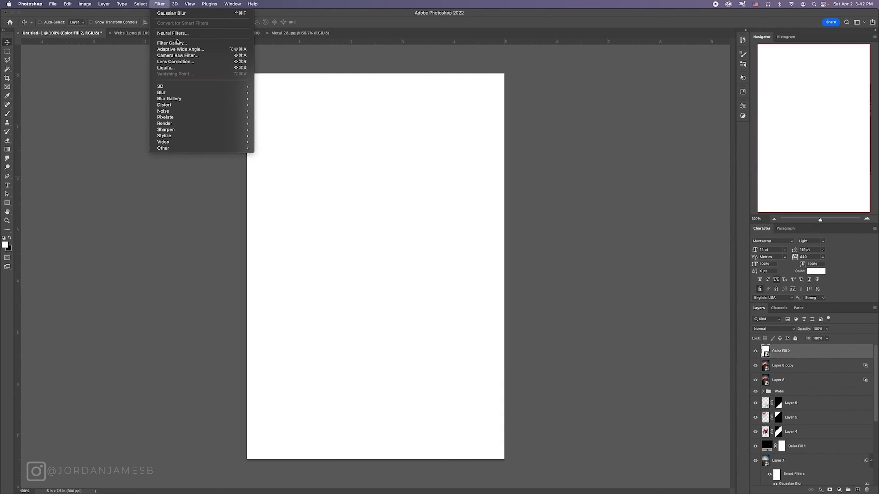
pyautogui.click(180, 44)
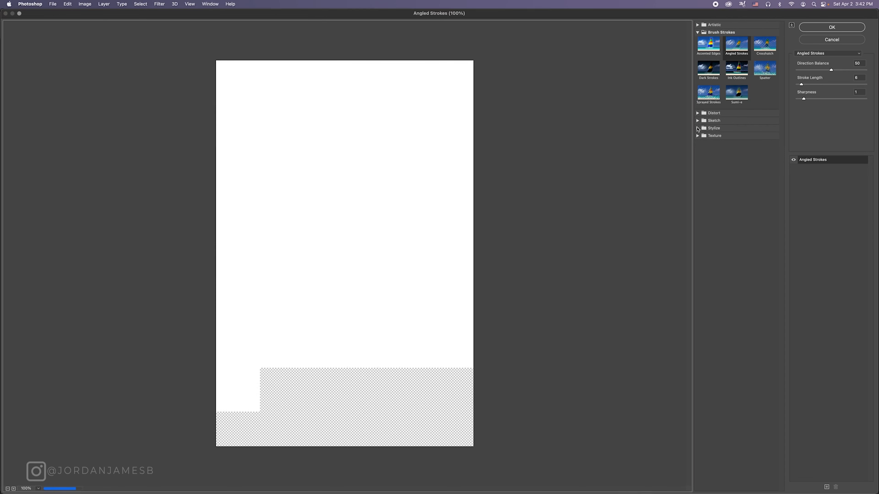
pyautogui.click(697, 128)
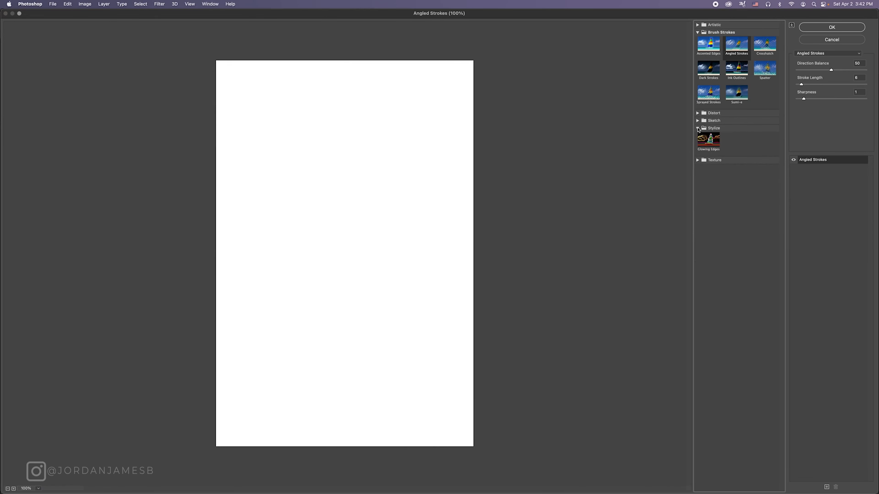
pyautogui.click(697, 129)
pyautogui.click(698, 136)
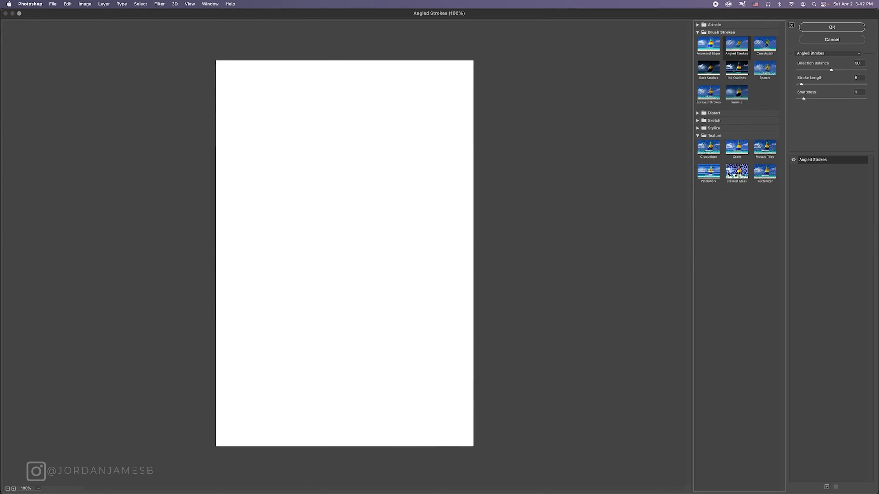
pyautogui.click(699, 136)
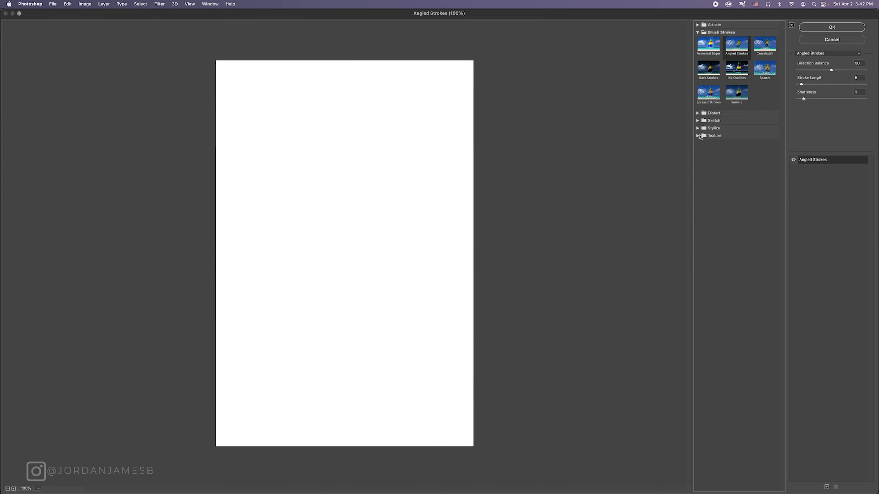
pyautogui.click(698, 121)
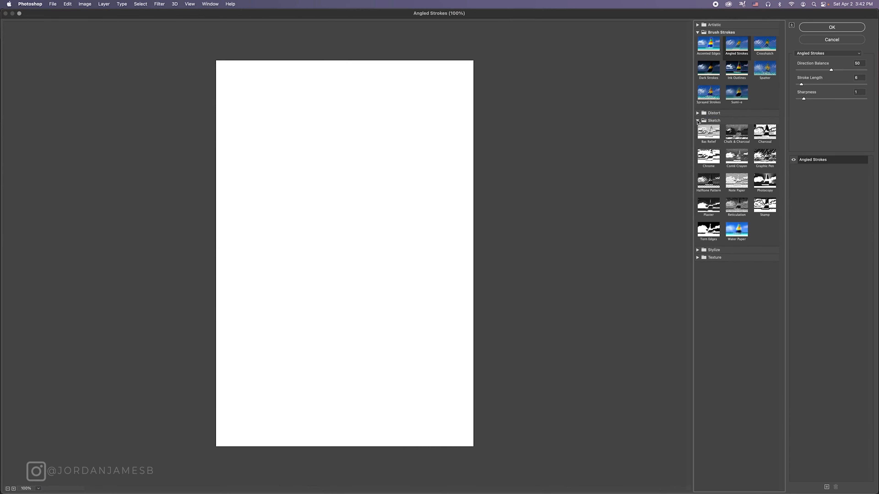
pyautogui.click(714, 178)
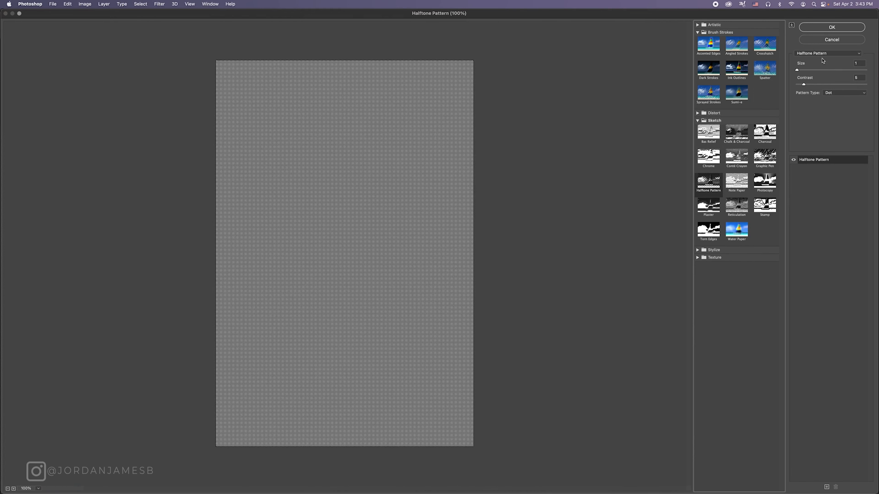
# Set the Halftone Pattern type to Line with size 4 and apply the filter
pyautogui.click(837, 92)
pyautogui.click(835, 101)
pyautogui.click(801, 71)
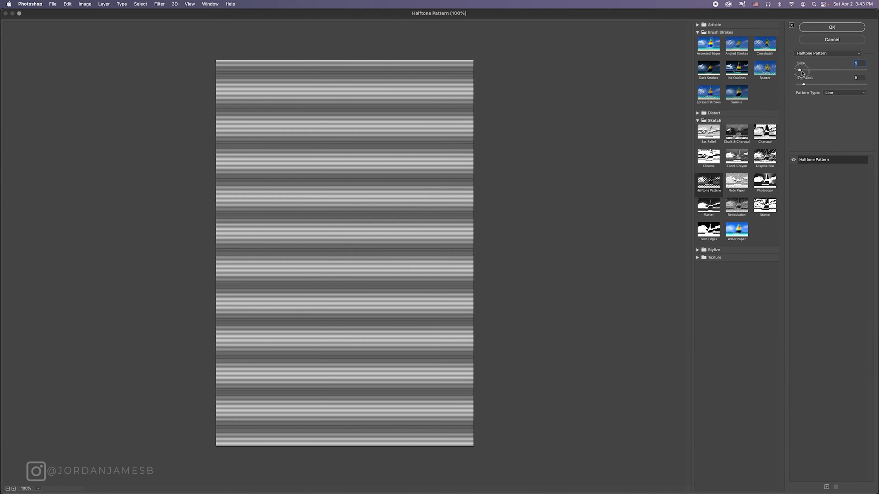
pyautogui.moveTo(802, 72); pyautogui.dragTo(811, 74)
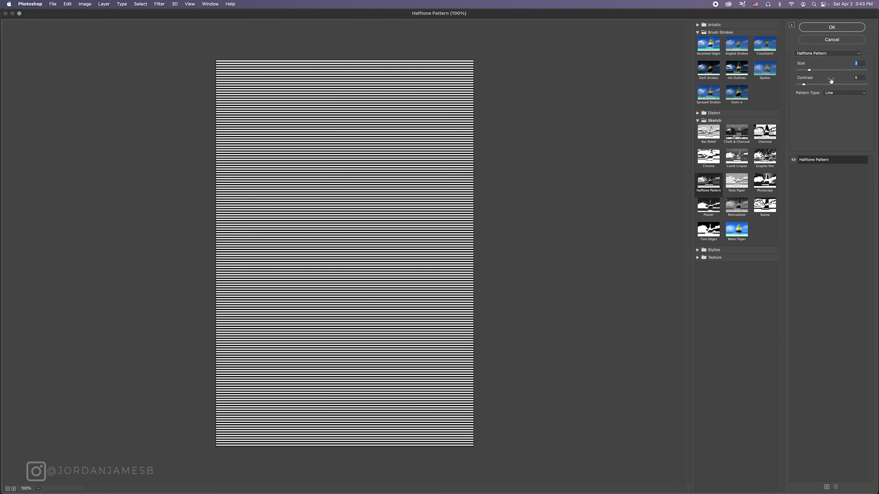
pyautogui.press('Up')
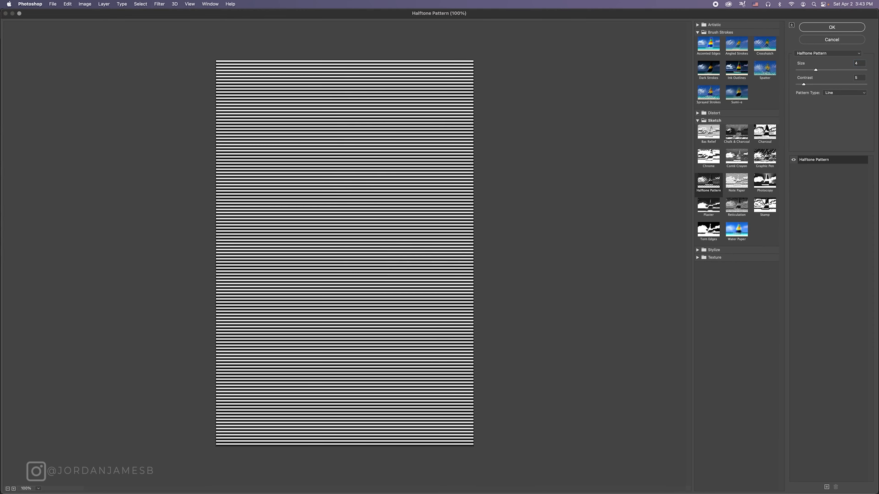
pyautogui.press('Return')
# Set the Color Fill 2 layer to Soft Light blending at 20% opacity
pyautogui.click(798, 331)
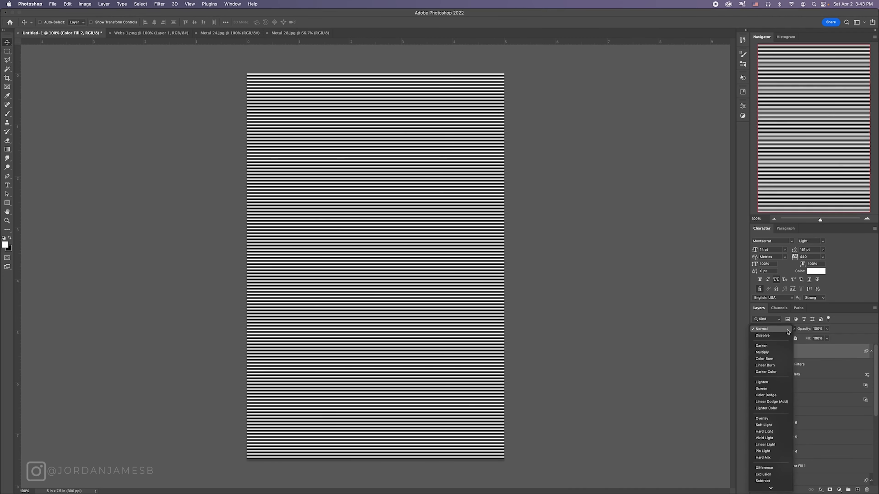
pyautogui.click(778, 425)
pyautogui.click(810, 329)
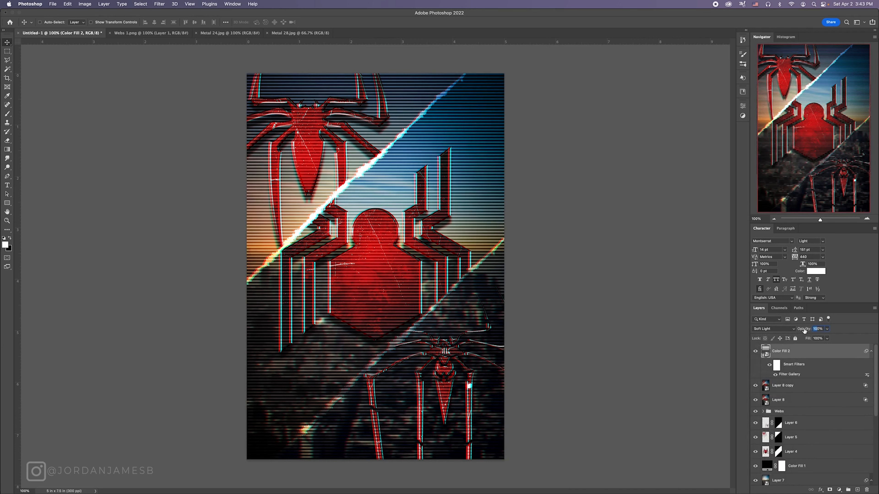
pyautogui.write('20')
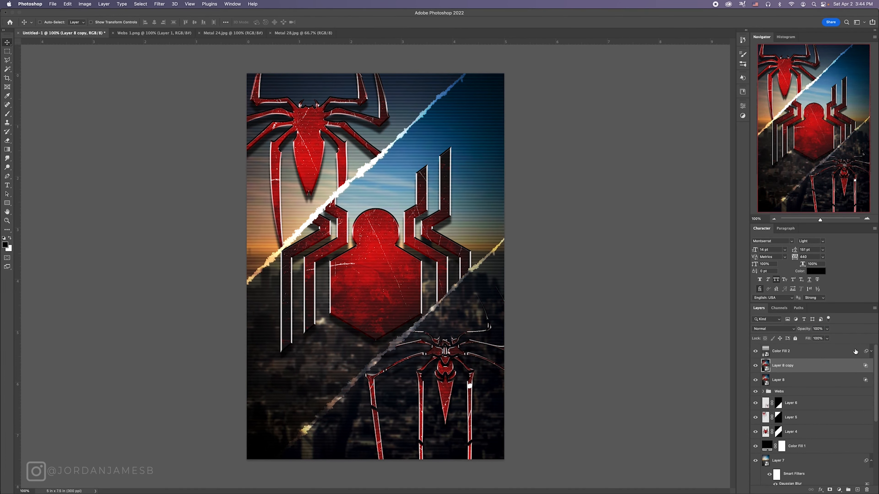
# Add white Montserrat Light text above Color Fill 2 reading WELCOME, TO, THE, SPIDER-VERSE on four lines, and shift it slightly up and left
pyautogui.click(822, 357)
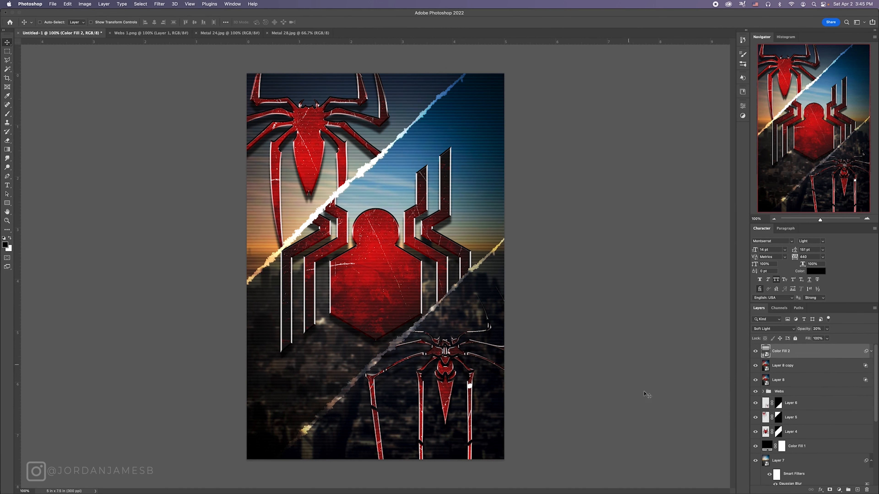
pyautogui.press('x')
pyautogui.press('t')
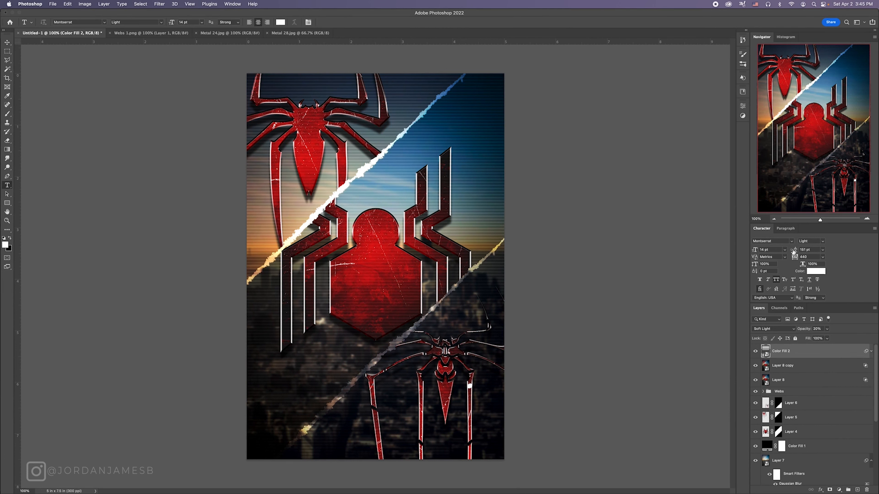
pyautogui.click(792, 242)
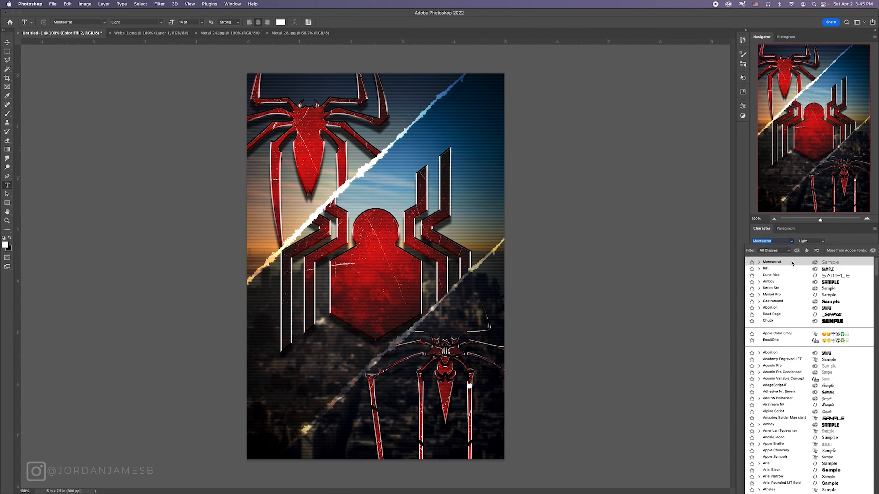
pyautogui.click(792, 244)
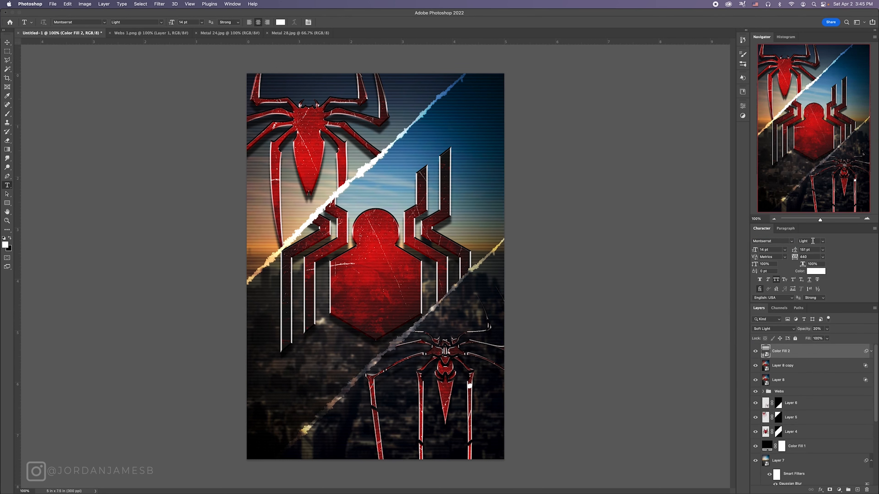
pyautogui.click(407, 159)
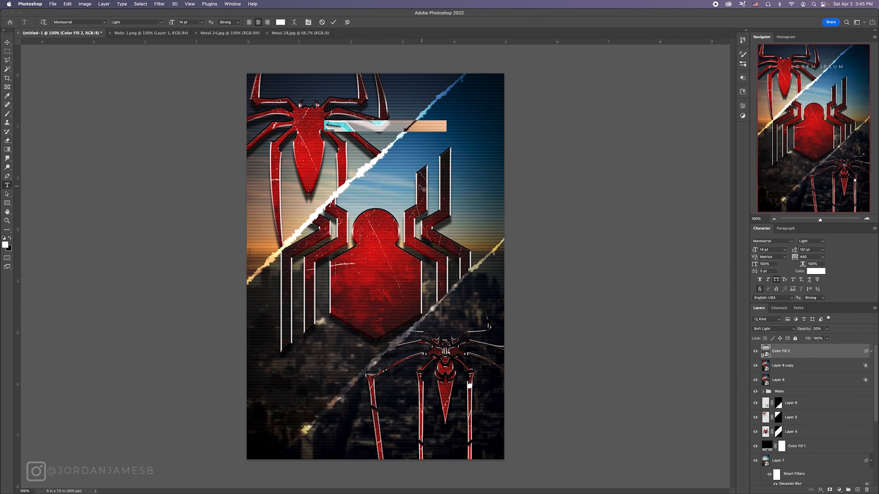
pyautogui.write('W')
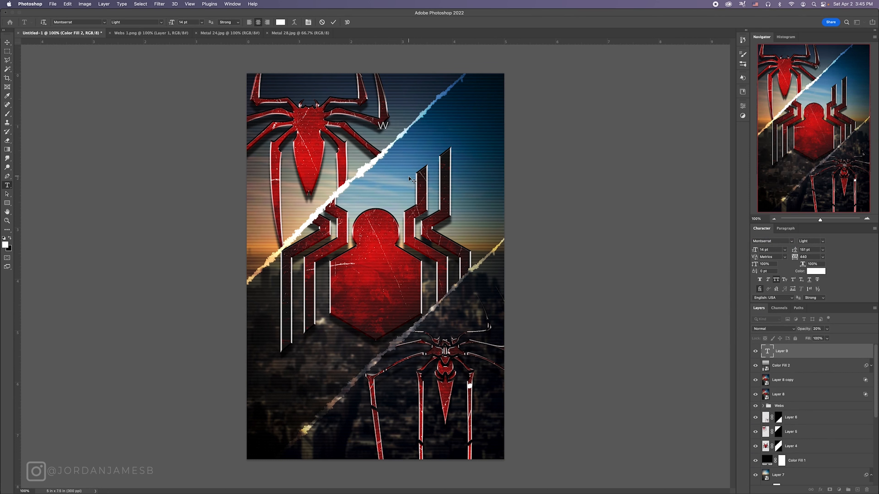
pyautogui.press('BackSpace')
pyautogui.write('WELCOME ')
pyautogui.write('TO')
pyautogui.press('Return')
pyautogui.write('THE ')
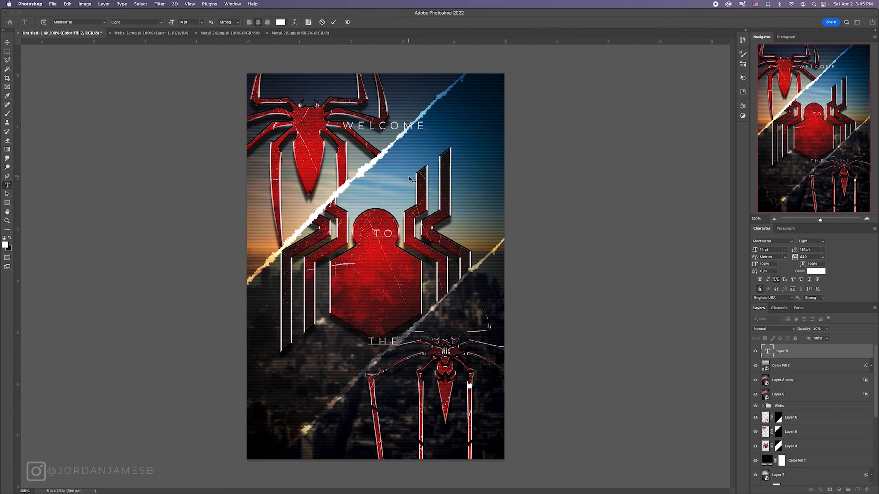
pyautogui.write('SPIDER-VERSE')
pyautogui.click(7, 42)
pyautogui.moveTo(418, 160); pyautogui.dragTo(407, 140)
# Set the tracking of the final E in both SPIDER-VERSE and WELCOME to 0
pyautogui.press('t')
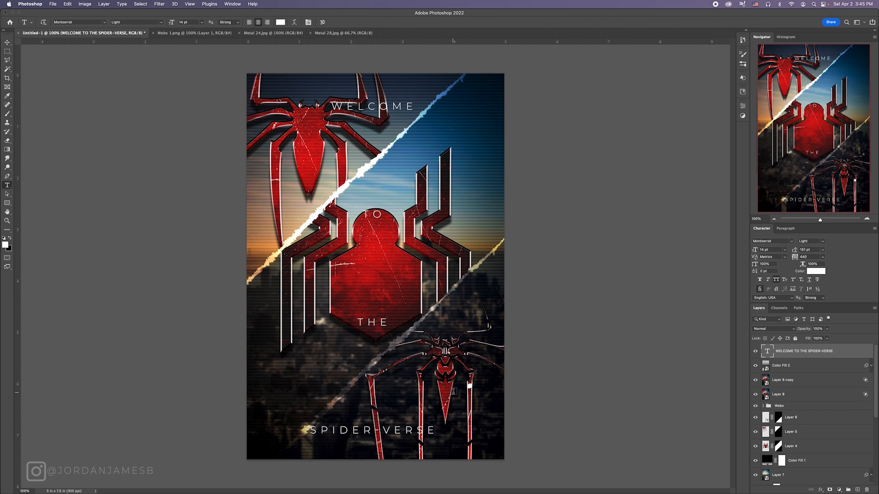
pyautogui.moveTo(427, 430); pyautogui.dragTo(445, 430)
pyautogui.click(810, 257)
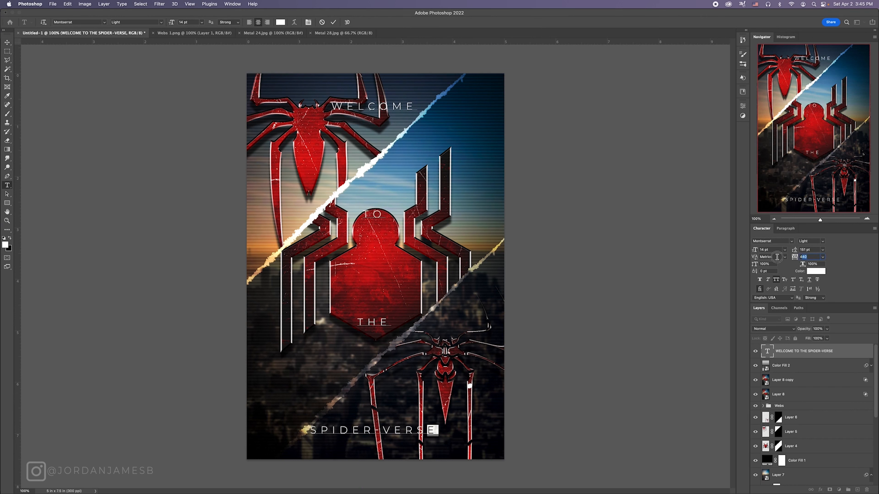
pyautogui.write('0')
pyautogui.moveTo(404, 107); pyautogui.dragTo(417, 106)
pyautogui.click(806, 257)
pyautogui.click(7, 42)
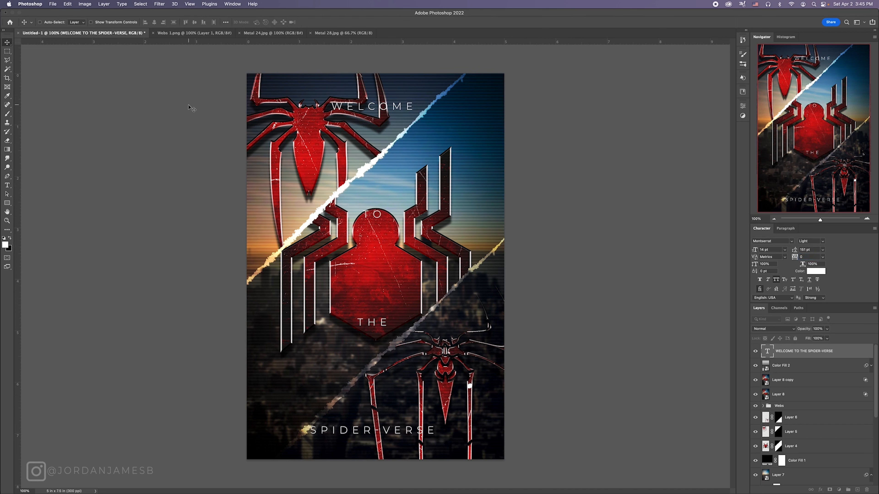
# Scale the text block down to about 11 pt and center it on the poster
pyautogui.press('super+t')
pyautogui.moveTo(400, 162); pyautogui.dragTo(401, 167)
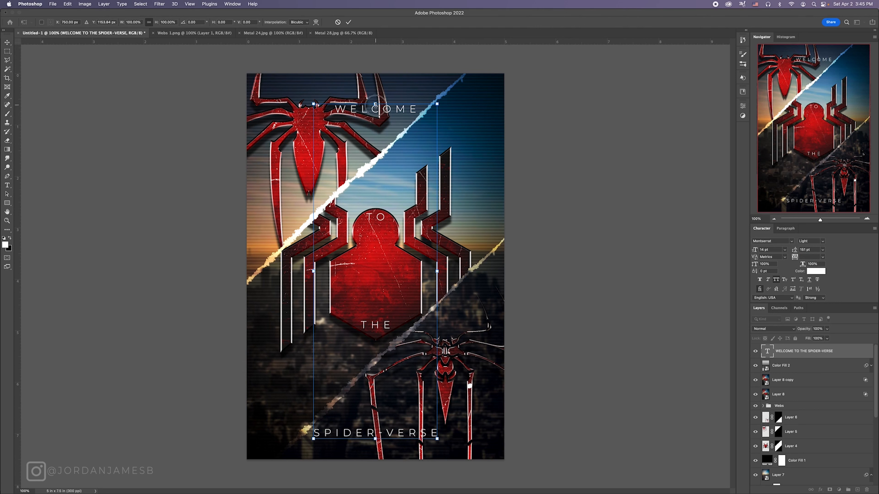
pyautogui.moveTo(376, 115); pyautogui.dragTo(375, 178)
pyautogui.moveTo(410, 256); pyautogui.dragTo(409, 230)
pyautogui.press('Return')
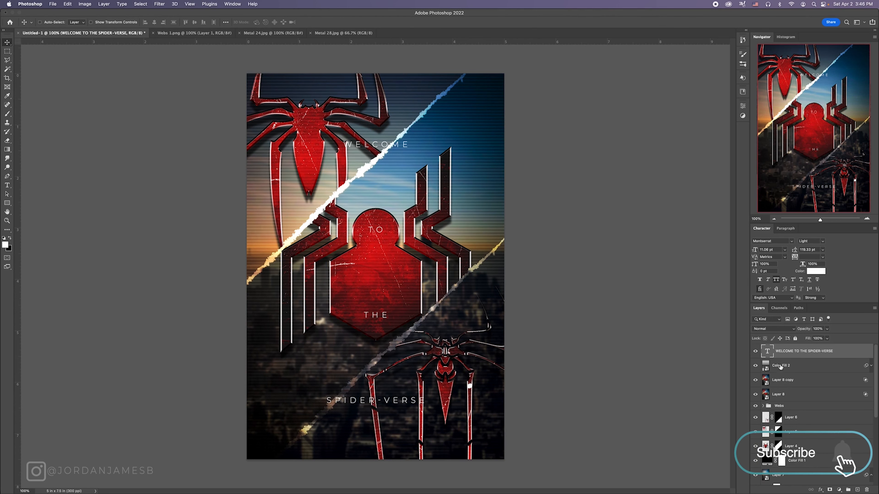
# Add a black Solid Color fill layer between the text and Color Fill 2, and invert its layer mask
pyautogui.click(796, 366)
pyautogui.click(840, 489)
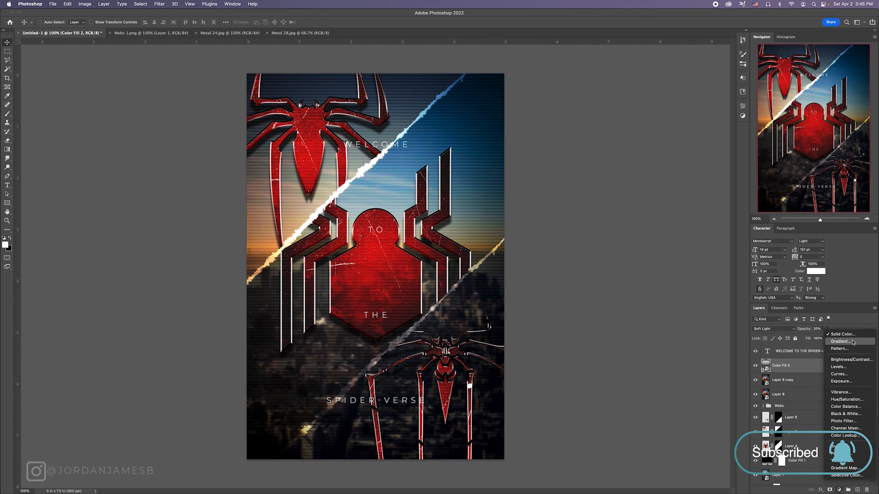
pyautogui.click(843, 334)
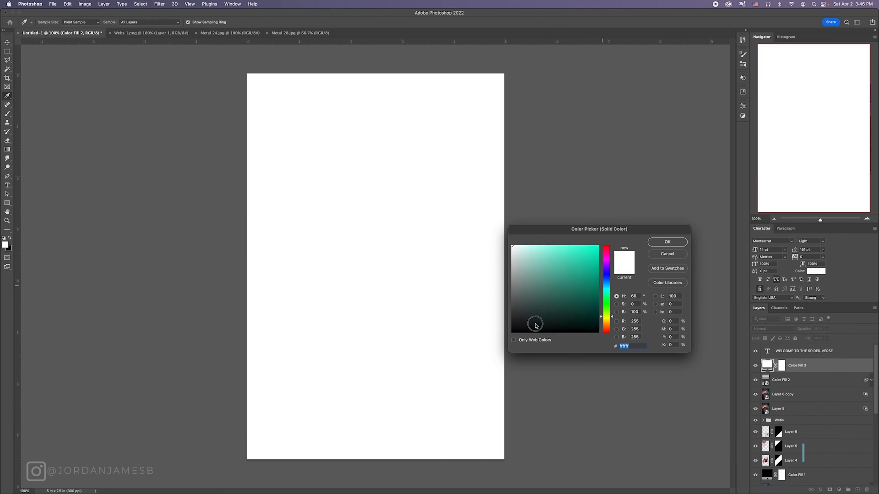
pyautogui.click(511, 332)
pyautogui.press('Return')
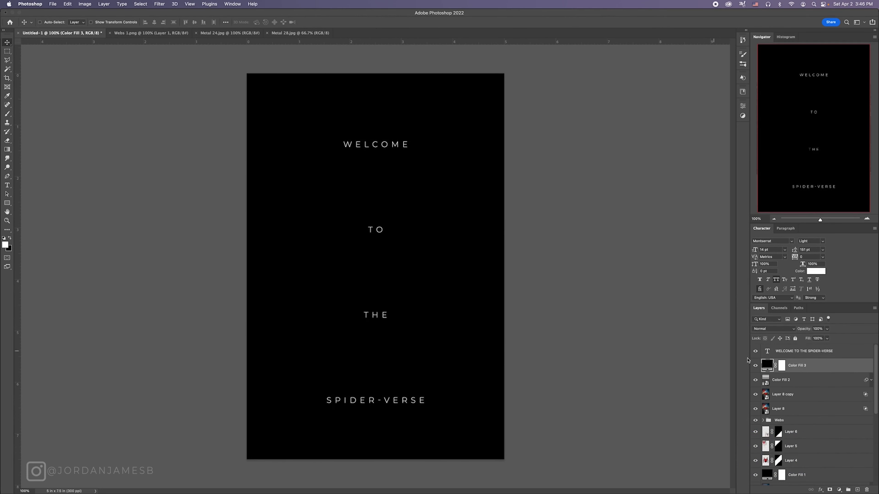
pyautogui.click(781, 366)
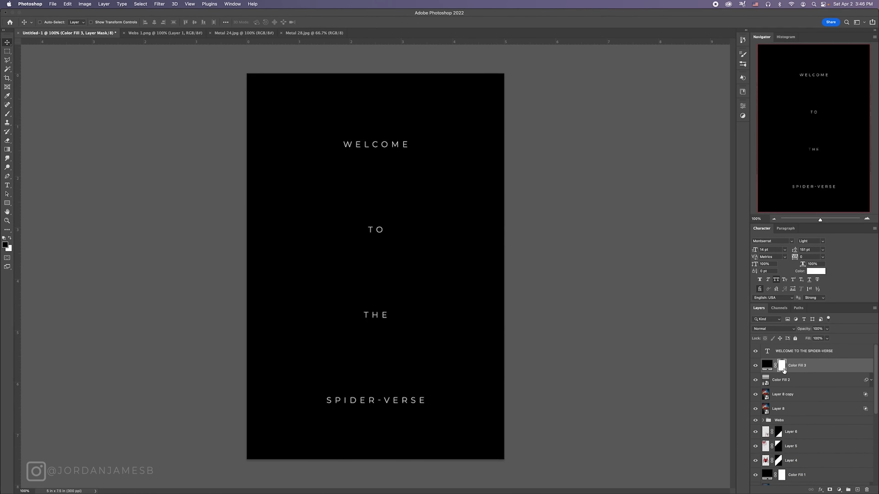
pyautogui.press('super+i')
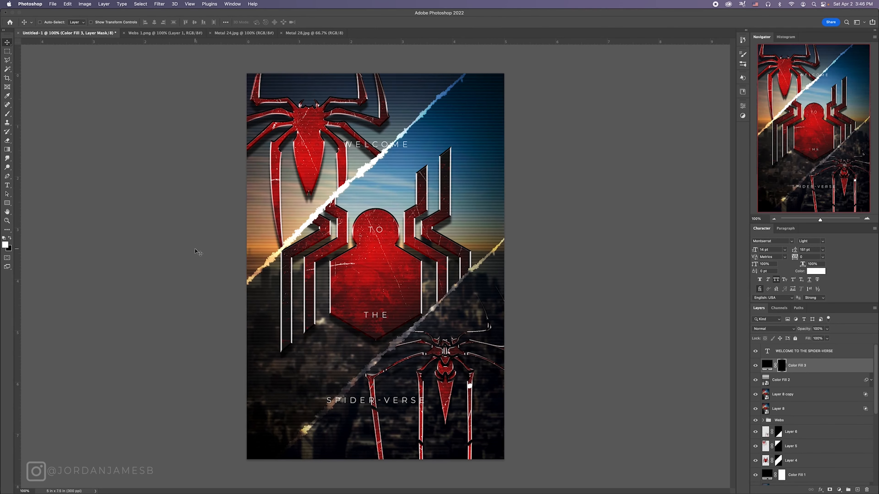
# Paint white on the Color Fill 3 mask behind WELCOME with a larger brush at 23% flow
pyautogui.click(6, 238)
pyautogui.press('b')
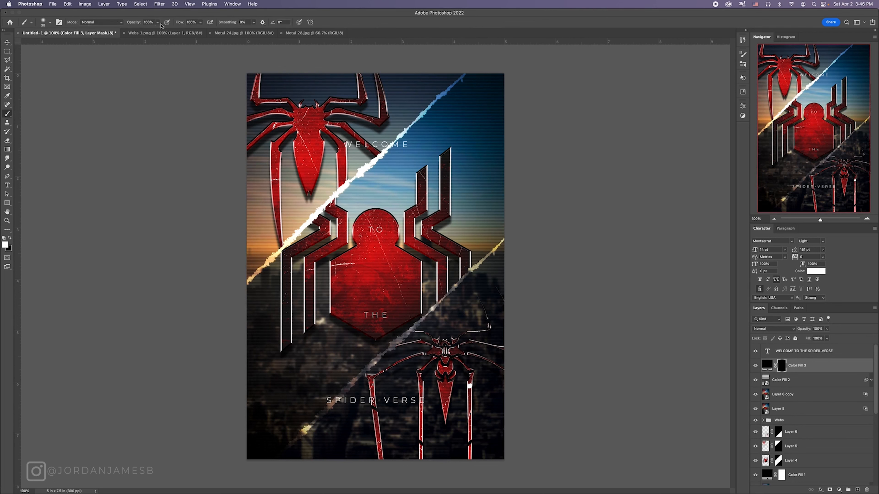
pyautogui.moveTo(179, 22); pyautogui.dragTo(157, 23)
pyautogui.write('23')
pyautogui.press('Return')
pyautogui.doubleClick(868, 218)
pyautogui.scroll(10, 403, 168)
pyautogui.scroll(-1, 402, 176)
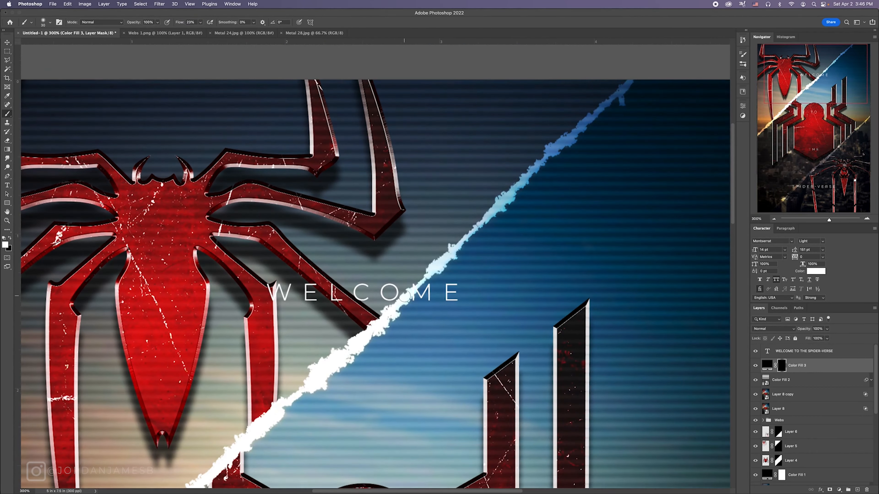
pyautogui.press(']')
pyautogui.moveTo(263, 294); pyautogui.dragTo(476, 294)
# Paint white on the Color Fill 3 mask behind the words TO, THE and SPIDER-VERSE, and view the whole poster at 100%
pyautogui.scroll(-8, 479, 312)
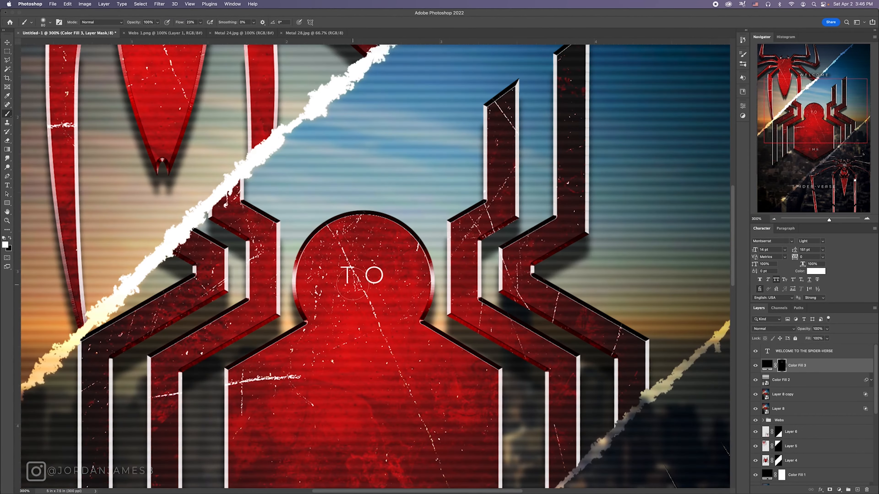
pyautogui.scroll(-5, 395, 280)
pyautogui.hscroll(-2, 395, 279)
pyautogui.scroll(-1, 395, 280)
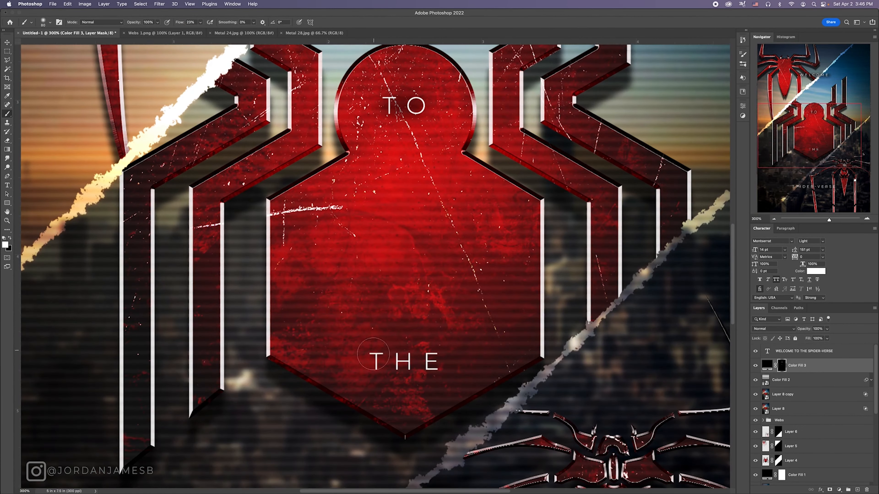
pyautogui.scroll(-5, 436, 362)
pyautogui.hscroll(-1, 436, 361)
pyautogui.scroll(-5, 438, 362)
pyautogui.hscroll(-1, 438, 363)
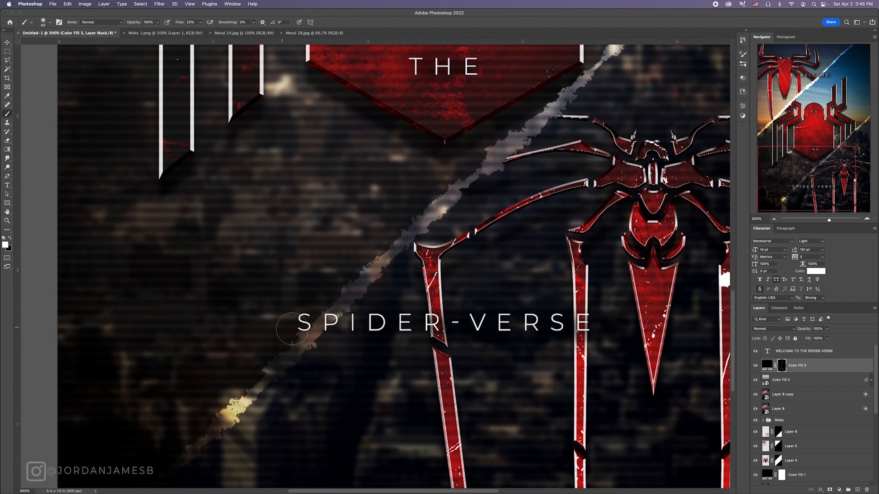
pyautogui.click(775, 220)
pyautogui.click(775, 220)
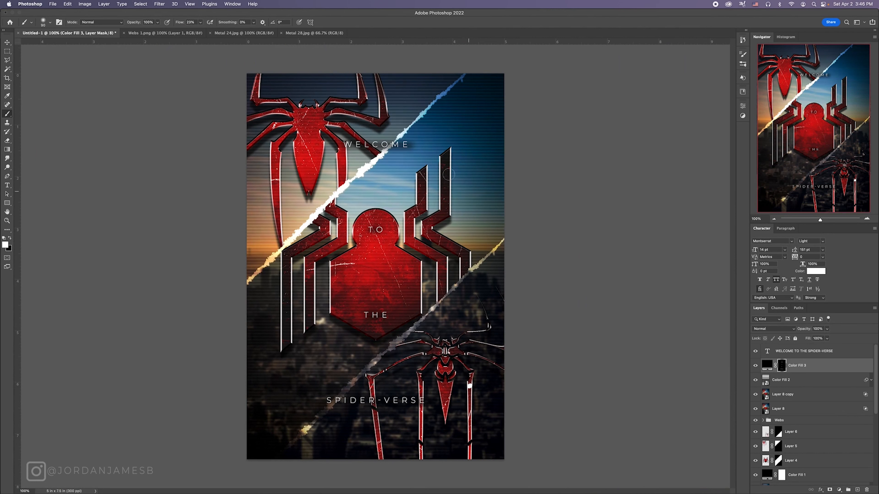
pyautogui.press('x')
pyautogui.press(']')
pyautogui.press('v')
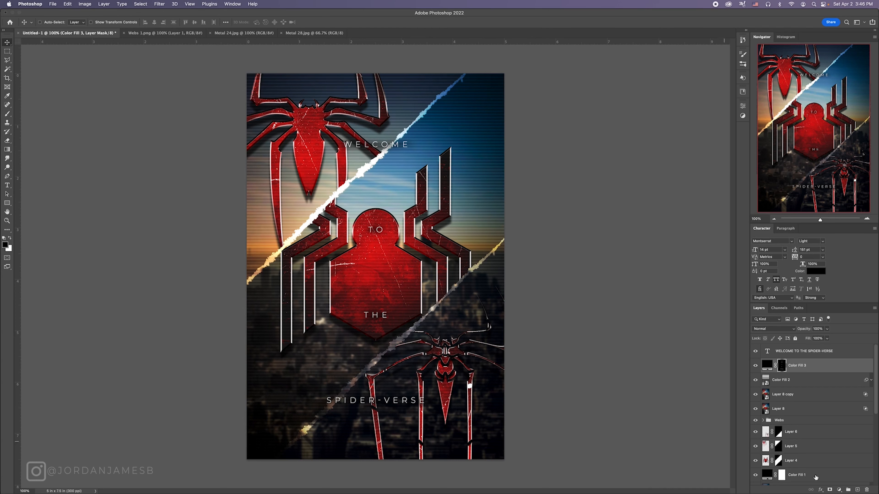
# Hide the text, Color Fill 3 and Color Fill 2, and stamp the visible artwork onto a new layer above Layer 8 copy
pyautogui.click(805, 401)
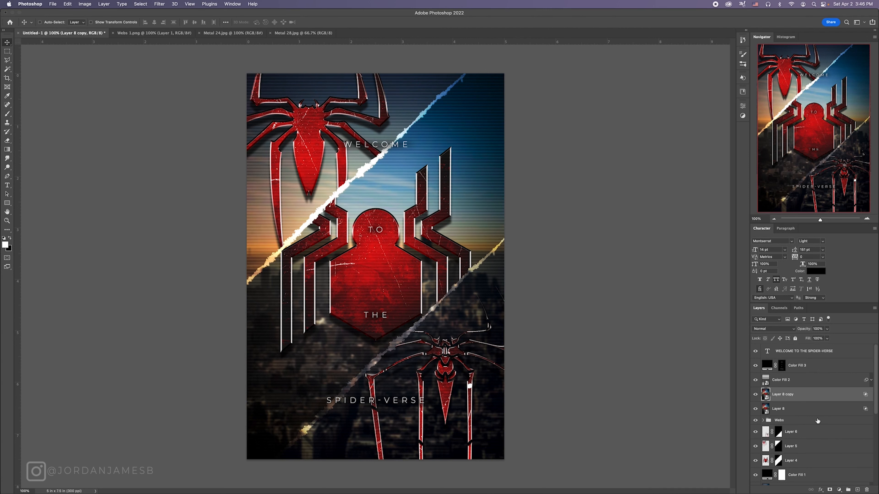
pyautogui.moveTo(756, 380); pyautogui.dragTo(756, 351)
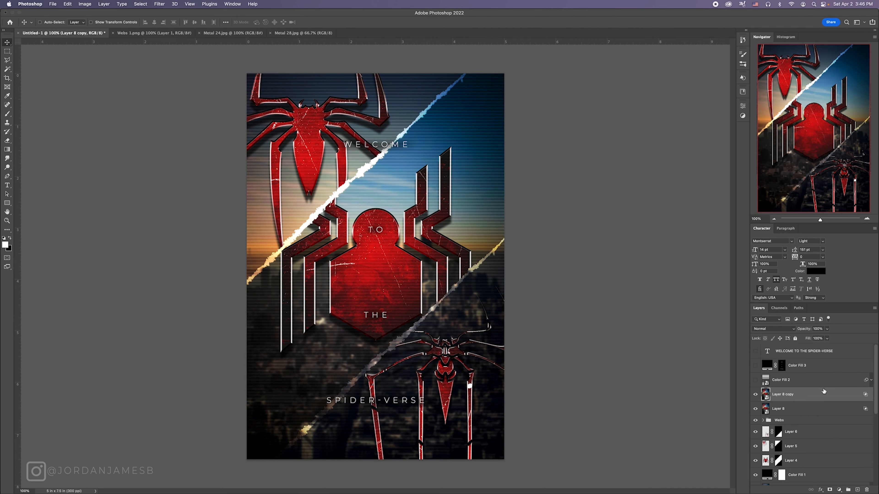
pyautogui.click(857, 490)
pyautogui.press('super+alt+shift+e')
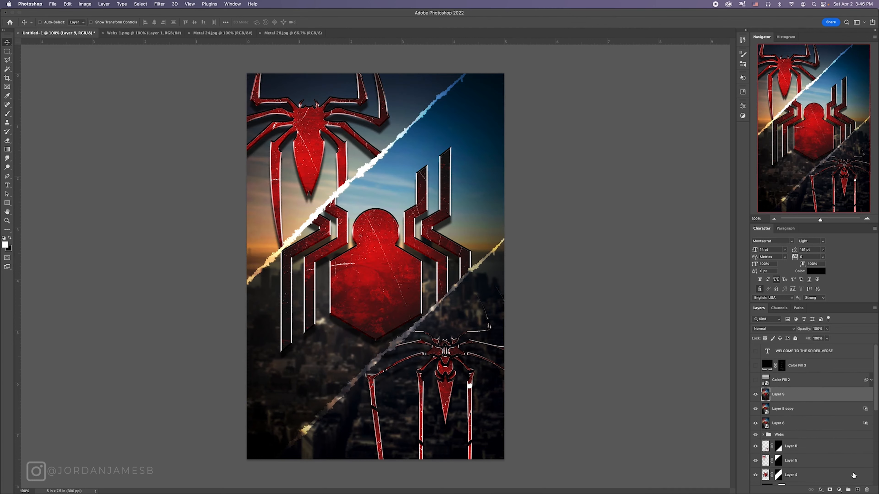
# Convert Layer 9 to a smart object and give it a Camera Raw vignette of -27 with midpoint 8 and feather 67
pyautogui.rightClick(805, 397)
pyautogui.click(753, 268)
pyautogui.click(160, 4)
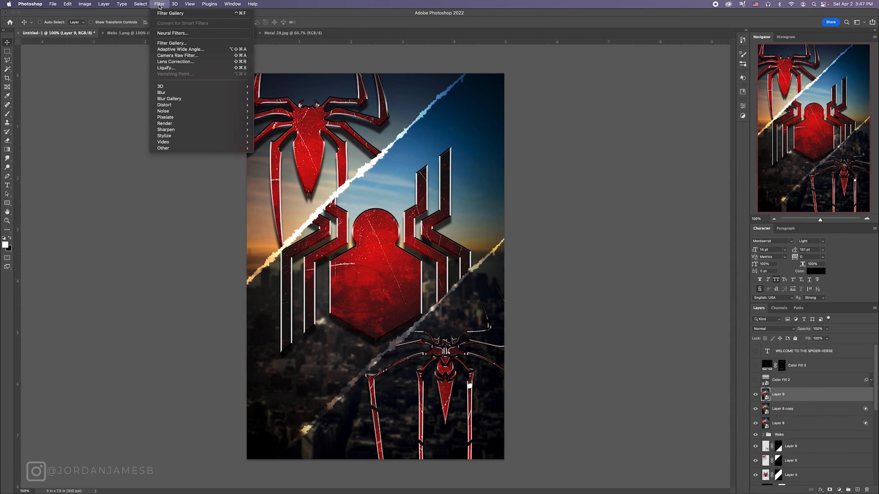
pyautogui.click(181, 57)
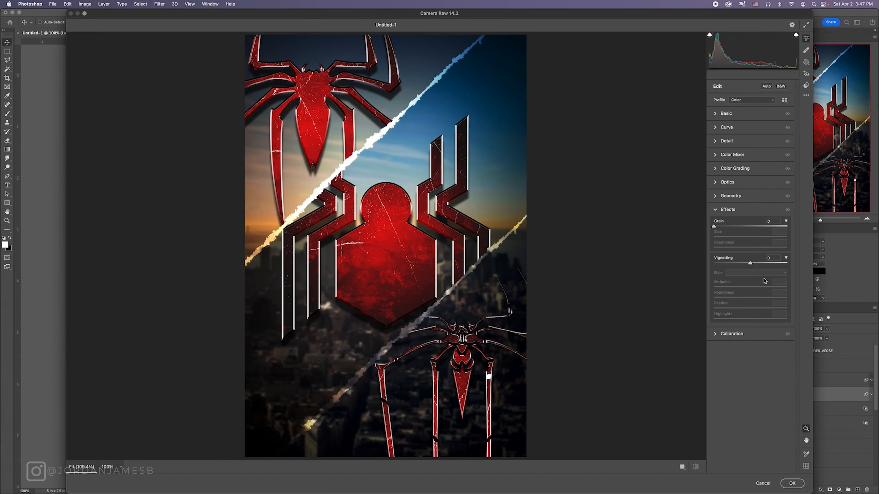
pyautogui.moveTo(750, 264); pyautogui.dragTo(719, 287)
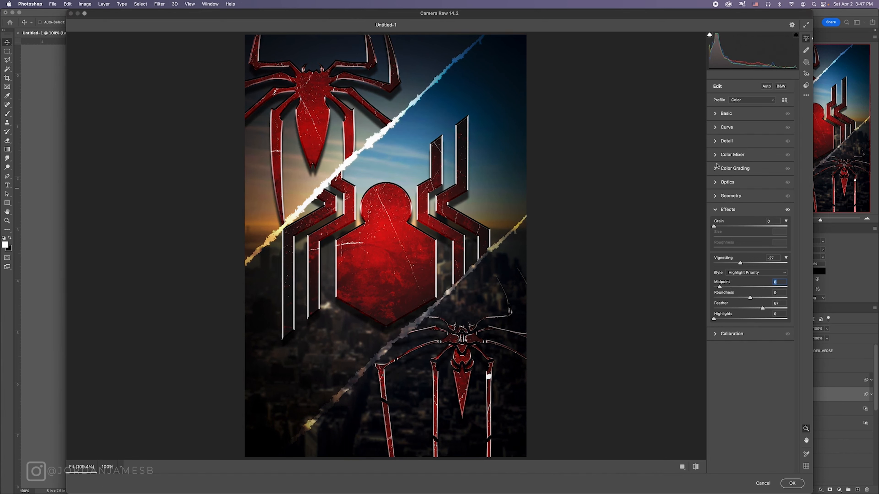
# Raise the contrast slightly in Camera Raw, fine-tune the whites and blacks, reset the highlights, and apply the filter
pyautogui.click(714, 114)
pyautogui.moveTo(751, 178); pyautogui.dragTo(751, 184)
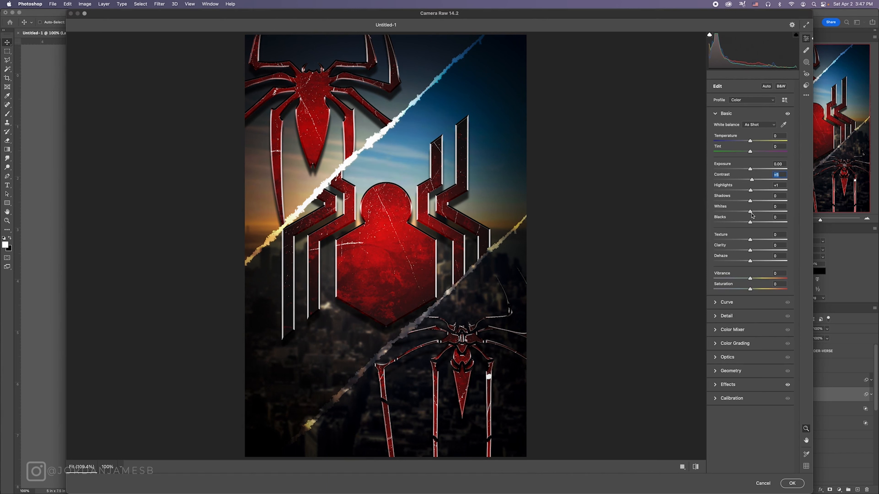
pyautogui.moveTo(752, 222); pyautogui.dragTo(754, 211)
pyautogui.doubleClick(749, 186)
pyautogui.press('Return')
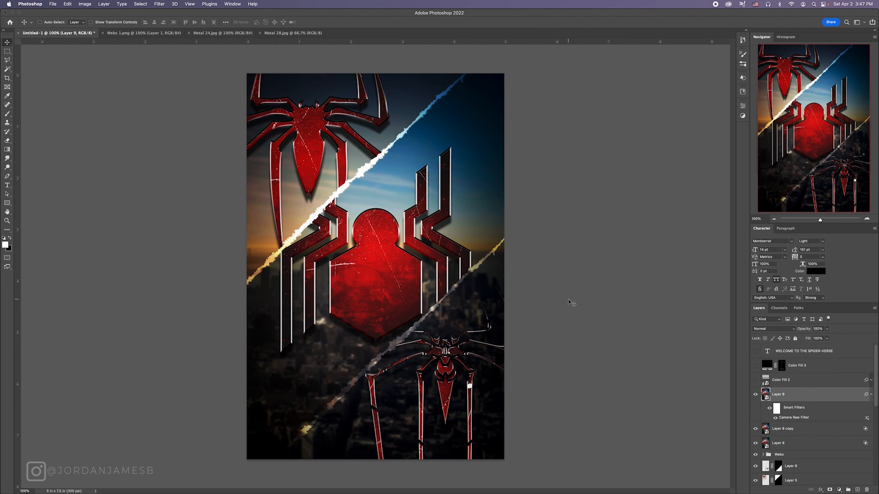
# Select many thin horizontal strips of varying length across the whole poster with the Rectangular Marquee, adding each to the selection
pyautogui.press('m')
pyautogui.moveTo(211, 103); pyautogui.dragTo(346, 132)
pyautogui.moveTo(265, 153); pyautogui.dragTo(303, 156)
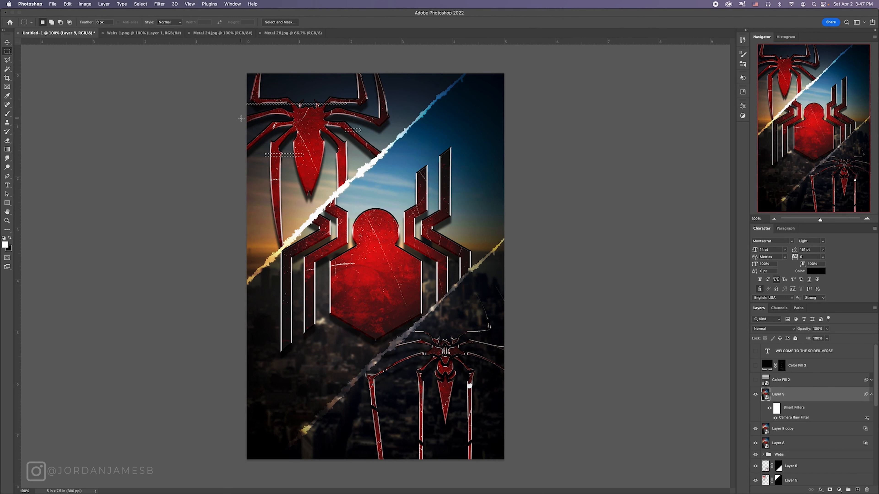
pyautogui.moveTo(502, 120); pyautogui.dragTo(402, 117)
pyautogui.moveTo(413, 163); pyautogui.dragTo(444, 197)
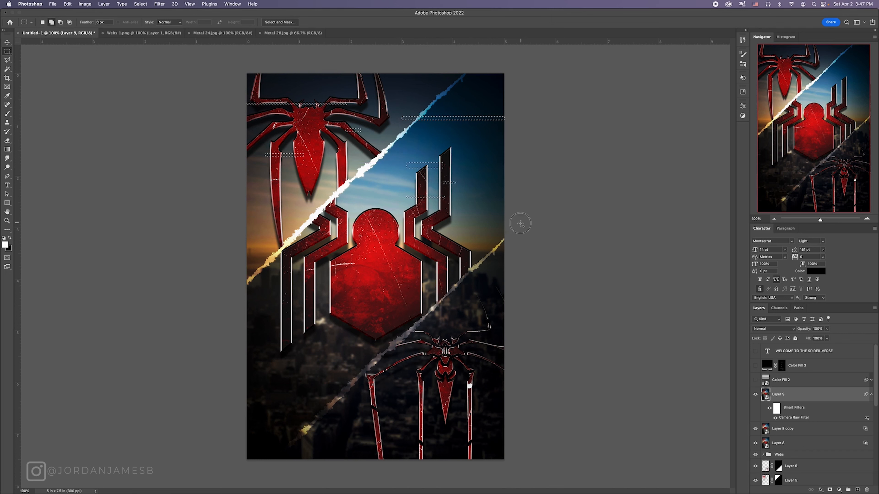
pyautogui.moveTo(504, 223); pyautogui.dragTo(402, 224)
pyautogui.moveTo(246, 237); pyautogui.dragTo(311, 239)
pyautogui.moveTo(294, 193); pyautogui.dragTo(314, 196)
pyautogui.moveTo(256, 198); pyautogui.dragTo(281, 198)
pyautogui.moveTo(508, 276)
pyautogui.mouseDown()
pyautogui.moveTo(311, 277)
pyautogui.moveTo(324, 277)
pyautogui.mouseUp()
pyautogui.moveTo(255, 294)
pyautogui.mouseDown()
pyautogui.moveTo(296, 294)
pyautogui.moveTo(285, 268)
pyautogui.moveTo(292, 271)
pyautogui.mouseUp()
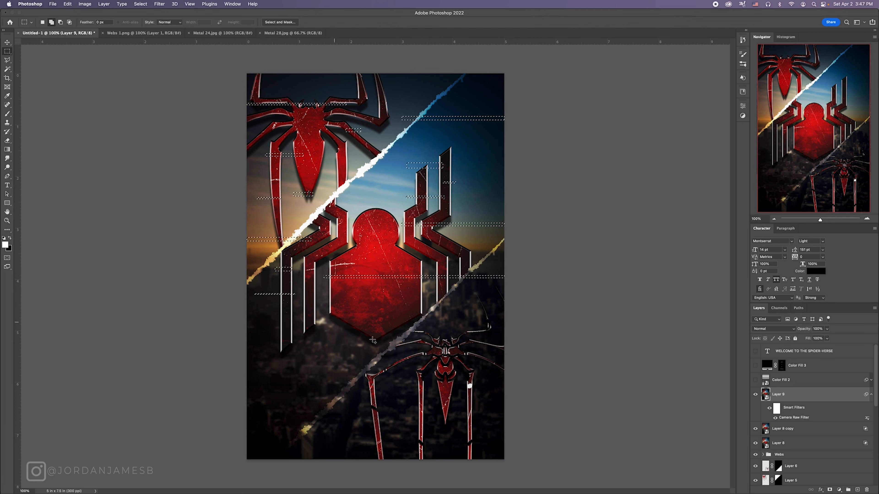
pyautogui.moveTo(516, 332); pyautogui.dragTo(357, 332)
pyautogui.moveTo(247, 326); pyautogui.dragTo(357, 326)
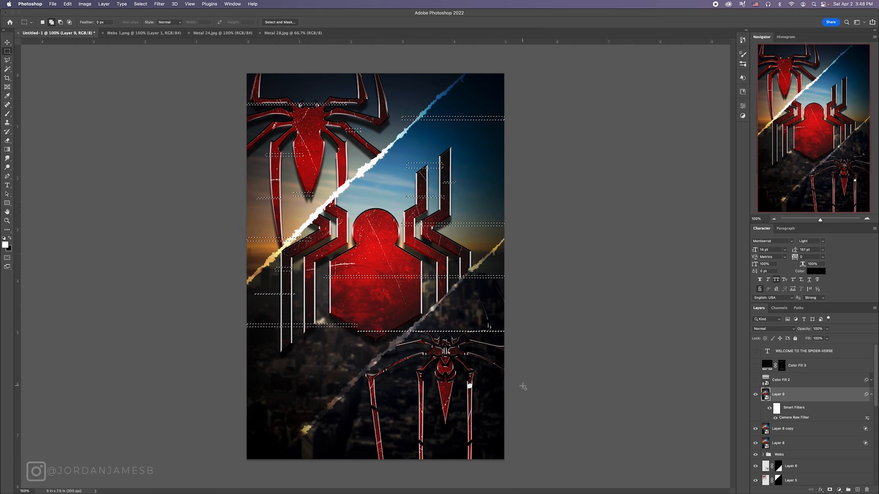
pyautogui.moveTo(504, 385); pyautogui.dragTo(465, 387)
pyautogui.moveTo(506, 360); pyautogui.dragTo(491, 362)
pyautogui.moveTo(407, 374); pyautogui.dragTo(451, 374)
pyautogui.moveTo(350, 398); pyautogui.dragTo(419, 399)
pyautogui.moveTo(436, 418); pyautogui.dragTo(447, 402)
pyautogui.moveTo(330, 438); pyautogui.dragTo(498, 438)
pyautogui.moveTo(246, 392); pyautogui.dragTo(341, 394)
pyautogui.press('v')
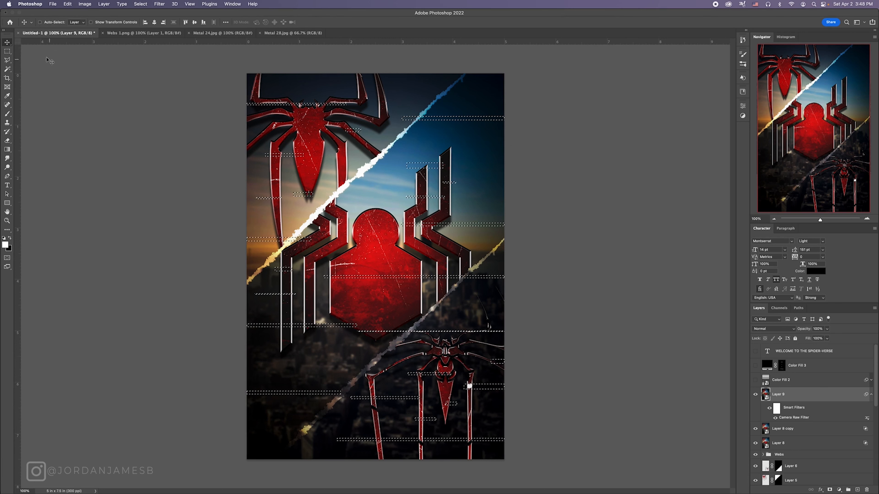
pyautogui.moveTo(481, 121); pyautogui.dragTo(477, 120)
pyautogui.moveTo(298, 327); pyautogui.dragTo(316, 327)
pyautogui.press('super+z')
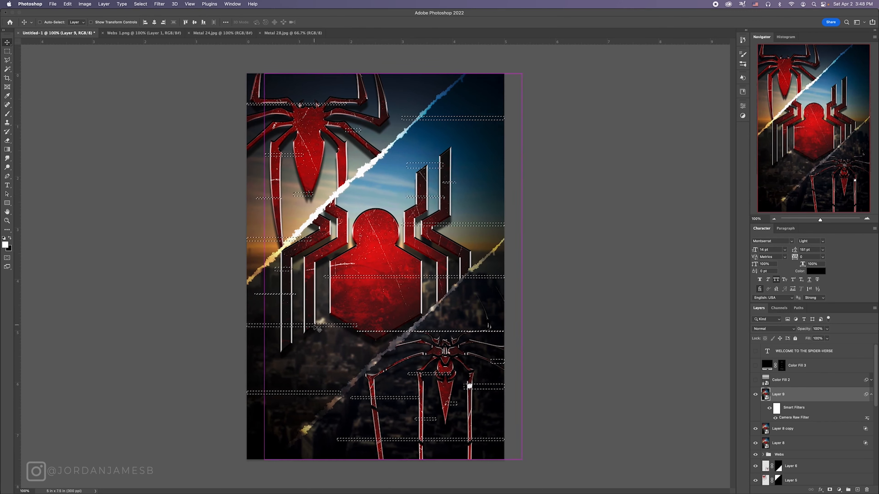
pyautogui.click(7, 51)
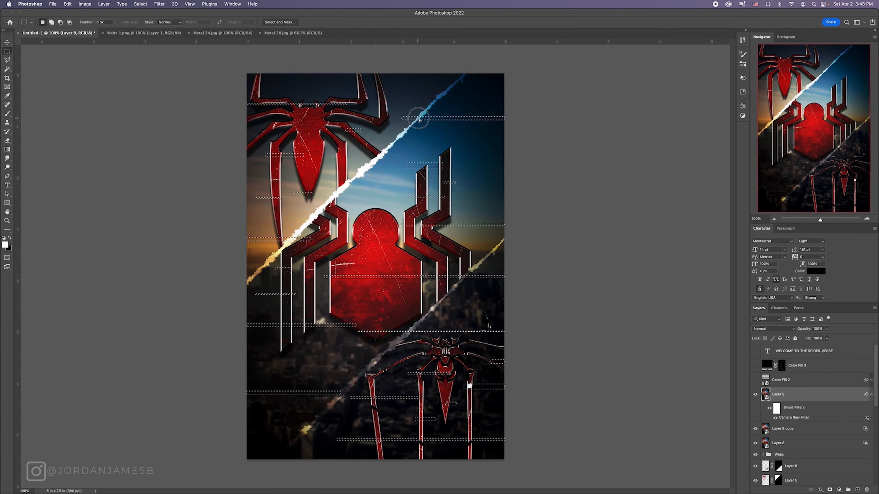
pyautogui.moveTo(422, 119); pyautogui.dragTo(421, 119)
pyautogui.press('super+z')
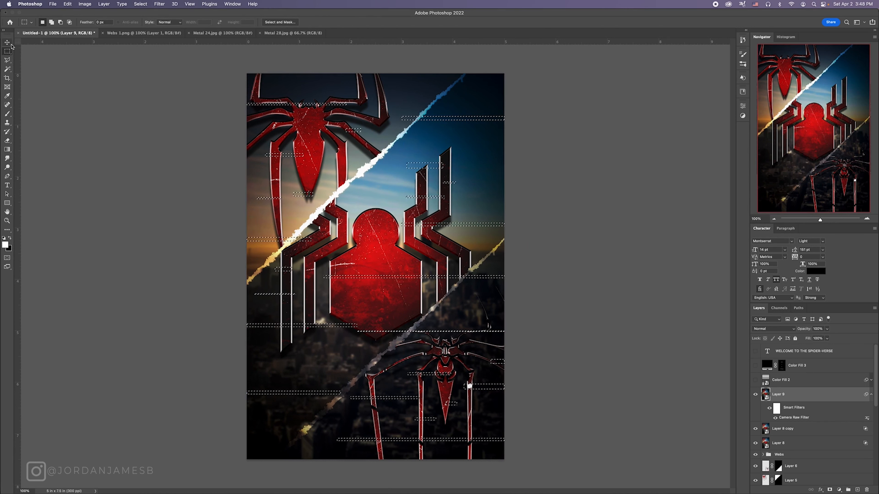
# Rasterize Layer 9 and shift the selected strips slightly to the right as a glitch effect
pyautogui.click(8, 42)
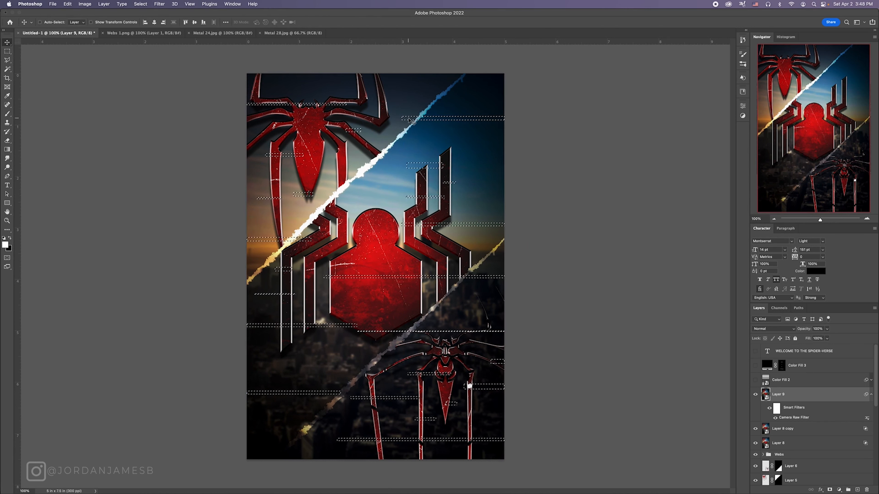
pyautogui.rightClick(762, 413)
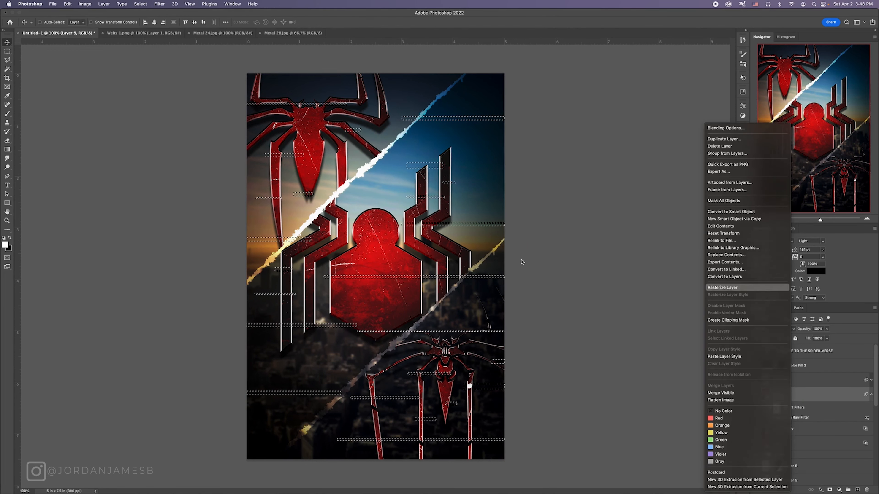
pyautogui.click(730, 292)
pyautogui.moveTo(473, 226); pyautogui.dragTo(475, 227)
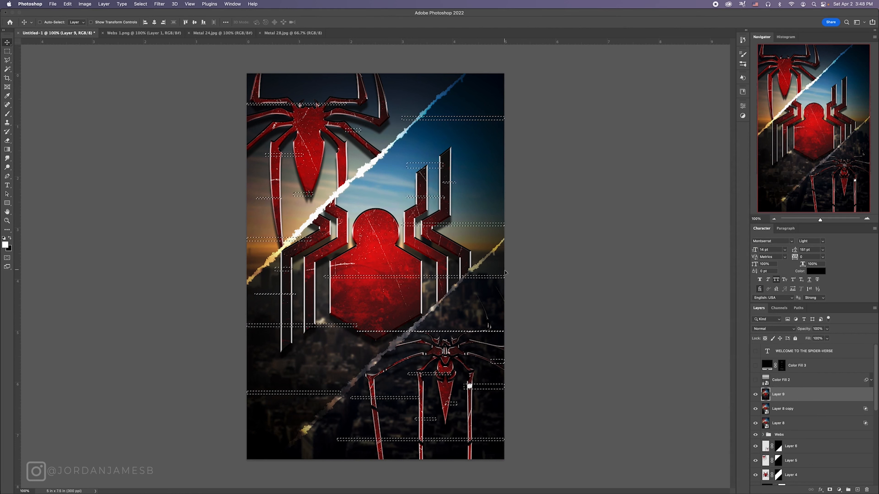
pyautogui.moveTo(428, 227); pyautogui.dragTo(430, 227)
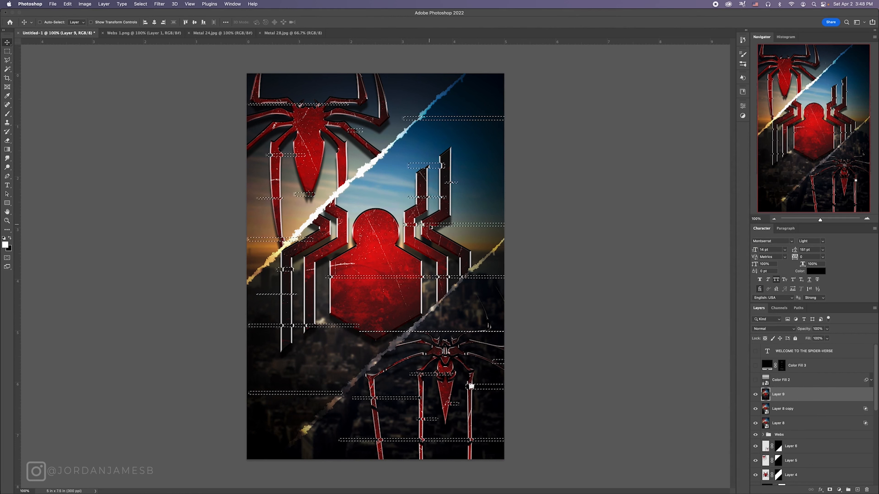
# Deselect the strips and show Color Fill 2, Color Fill 3 and the WELCOME TO THE SPIDER-VERSE text again
pyautogui.hotkey('ctrl', 'd')
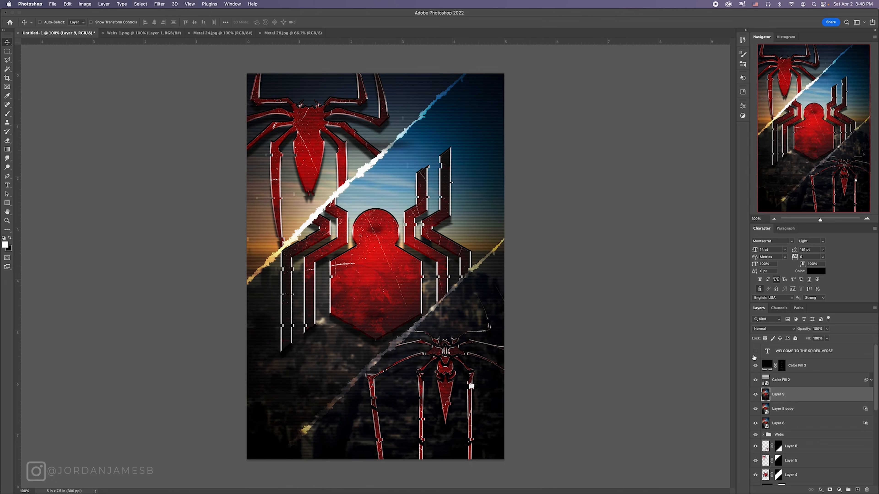
pyautogui.click(755, 352)
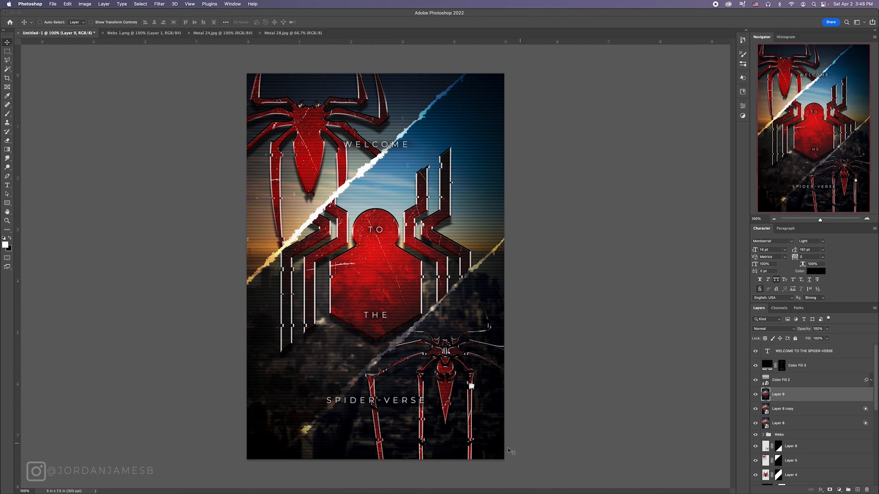